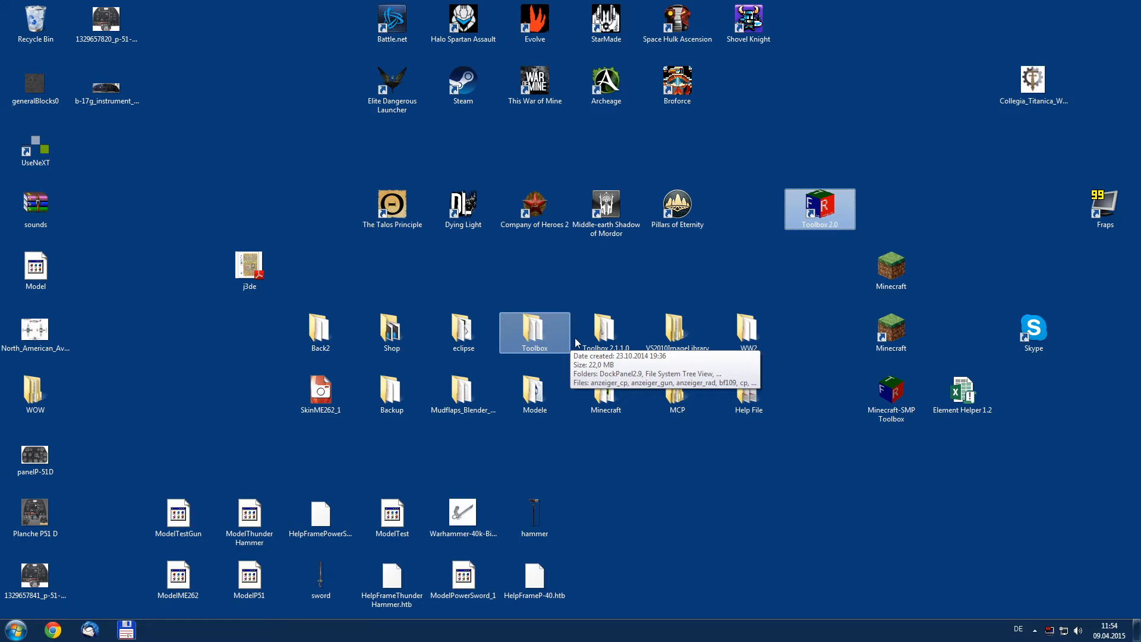
- Launch Toolbox 2.0, open the ModelP51 model from the desktop and maximize the program window
double_click(821, 206)
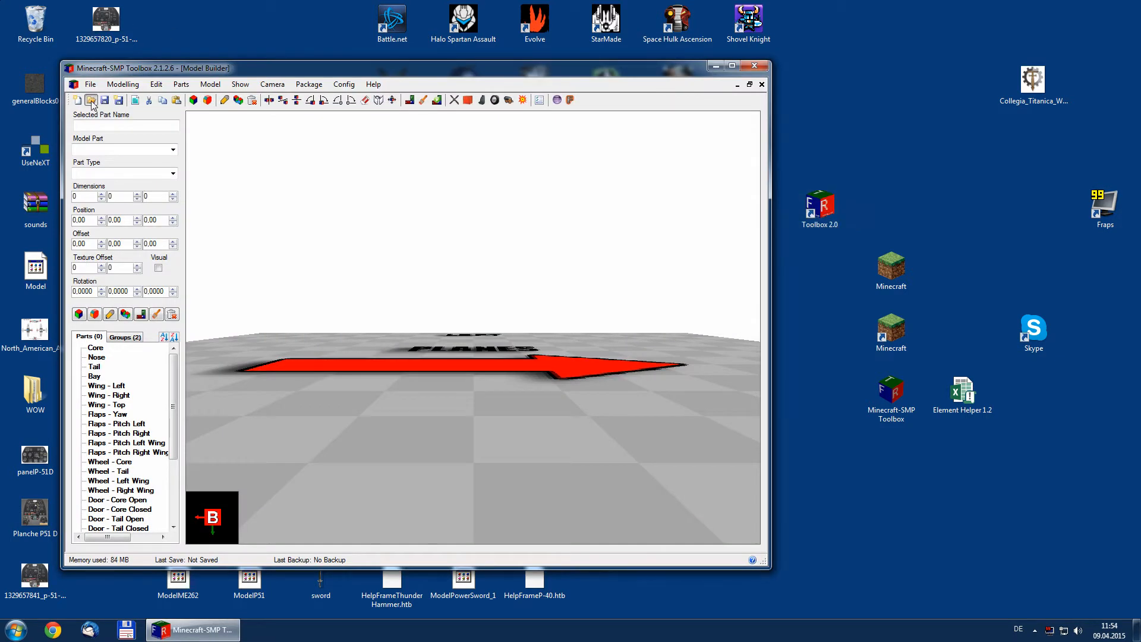
click(91, 99)
drag(622, 179, 622, 297)
click(375, 209)
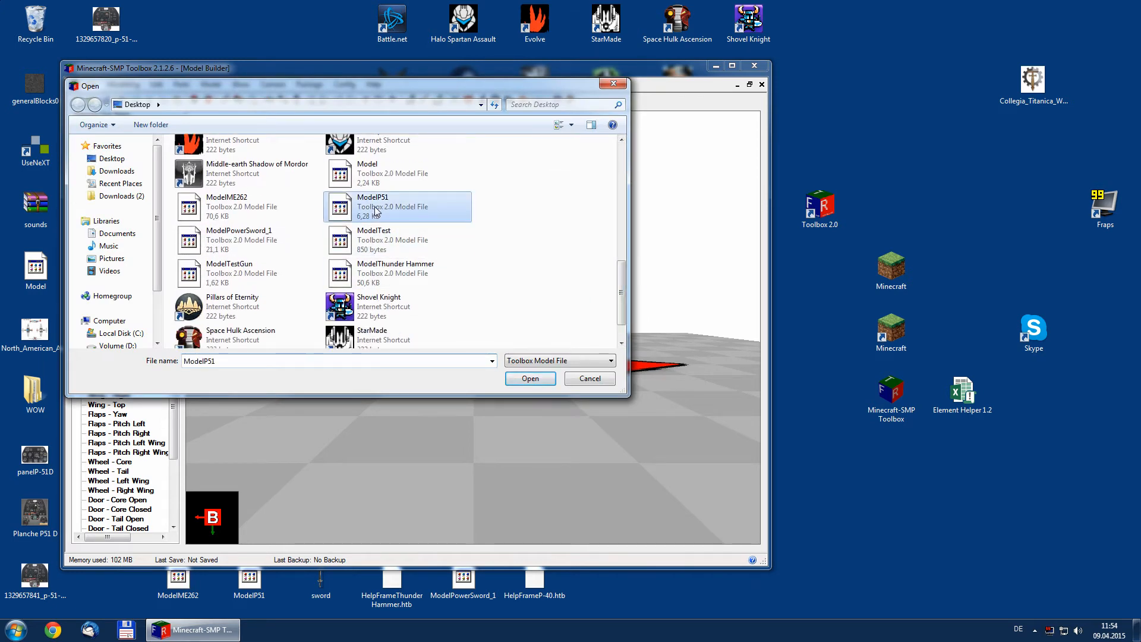
double_click(375, 209)
double_click(537, 73)
- Examine the P-51 model and its texture layout in an enlarged Texture Editor, and close the editor
middle_drag(634, 191, 588, 212)
scroll(588, 213, down, 5)
middle_drag(717, 254, 470, 260)
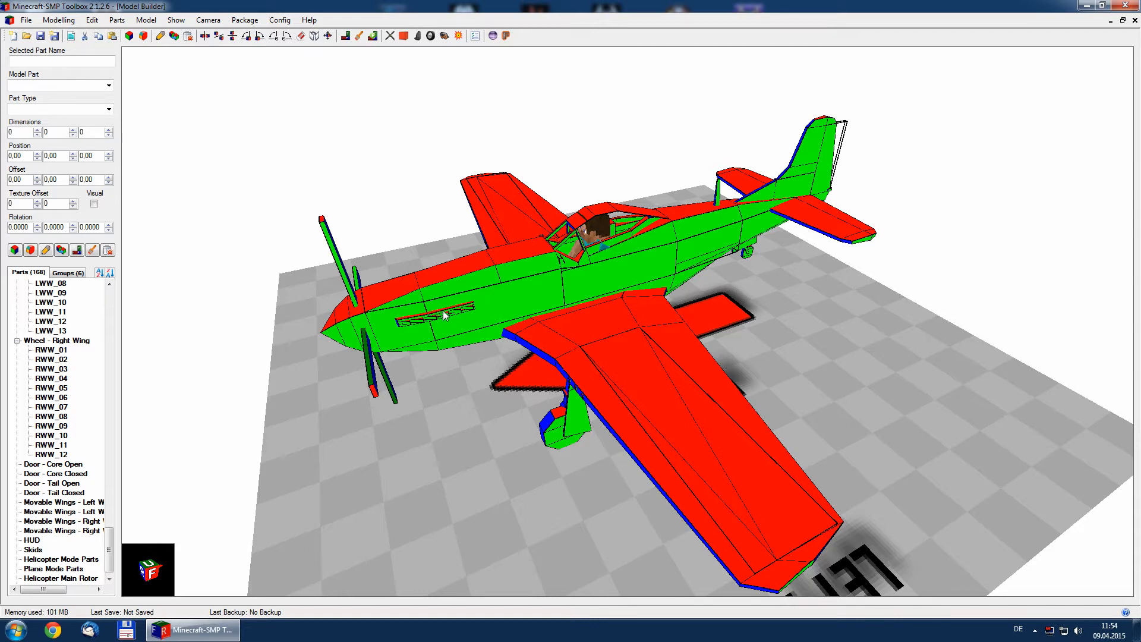
middle_drag(451, 315, 417, 329)
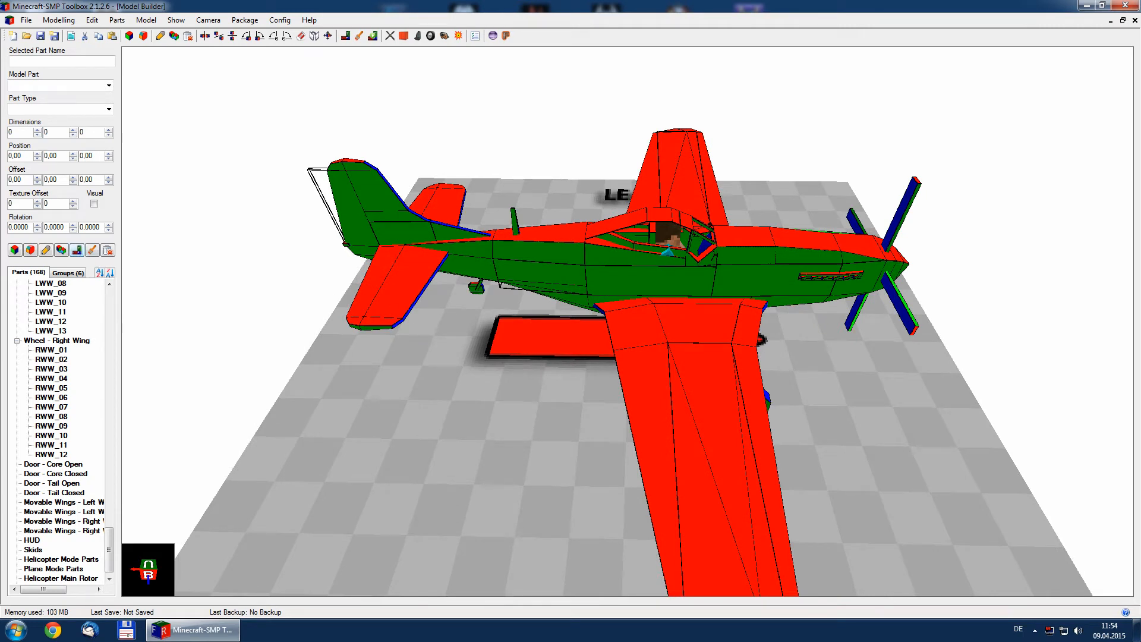
drag(439, 371, 847, 522)
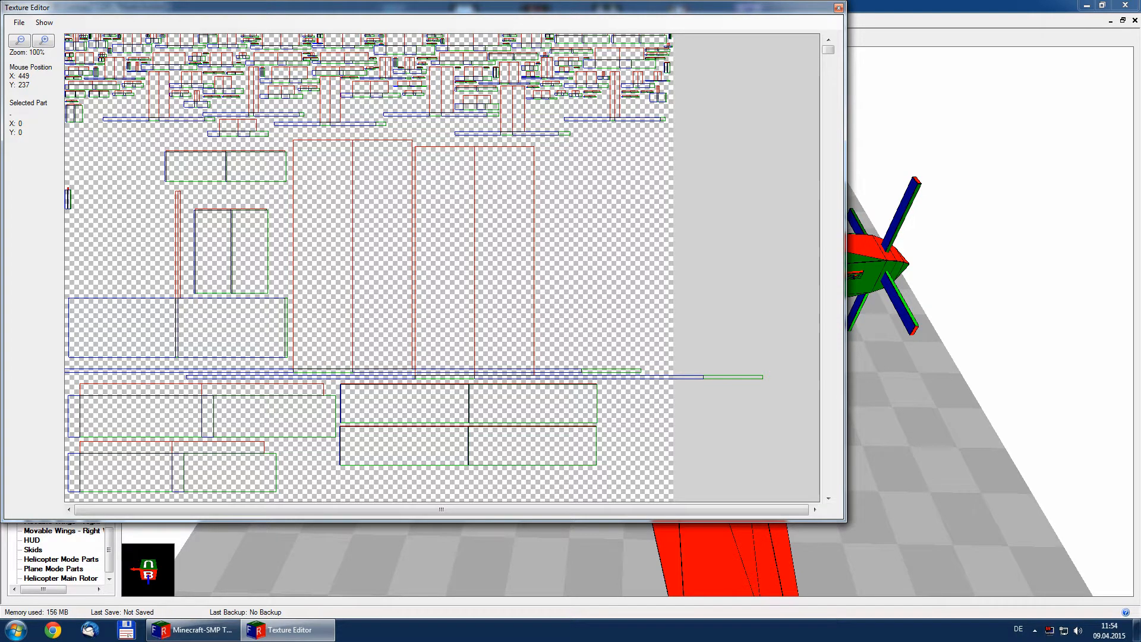
click(839, 7)
- Import the texture from the model
drag(684, 272, 469, 258)
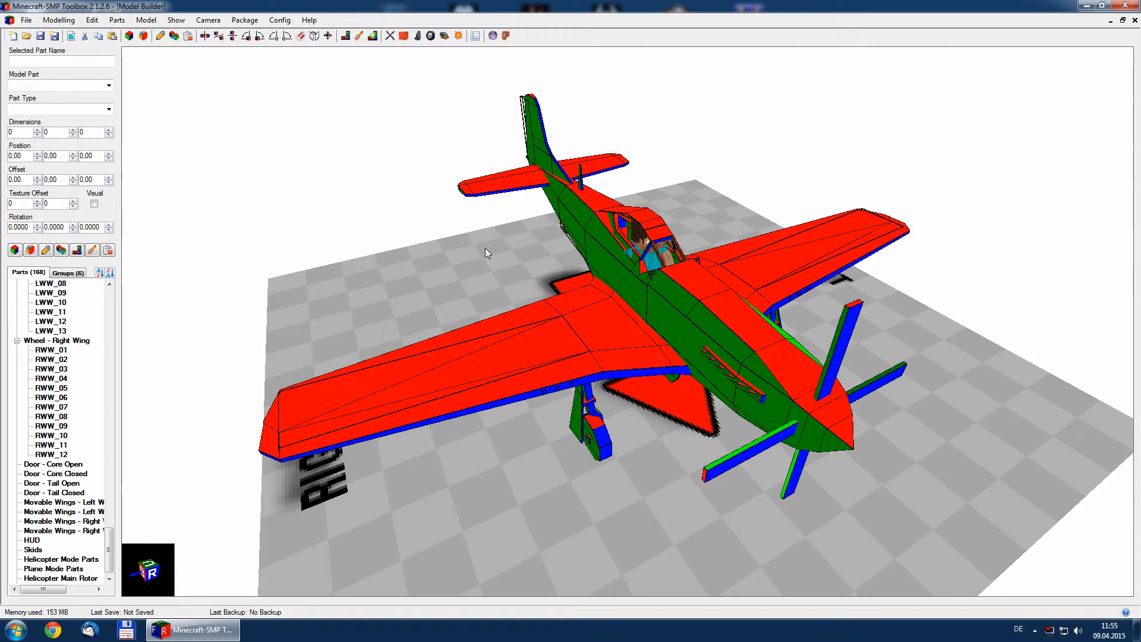
middle_drag(675, 306, 553, 299)
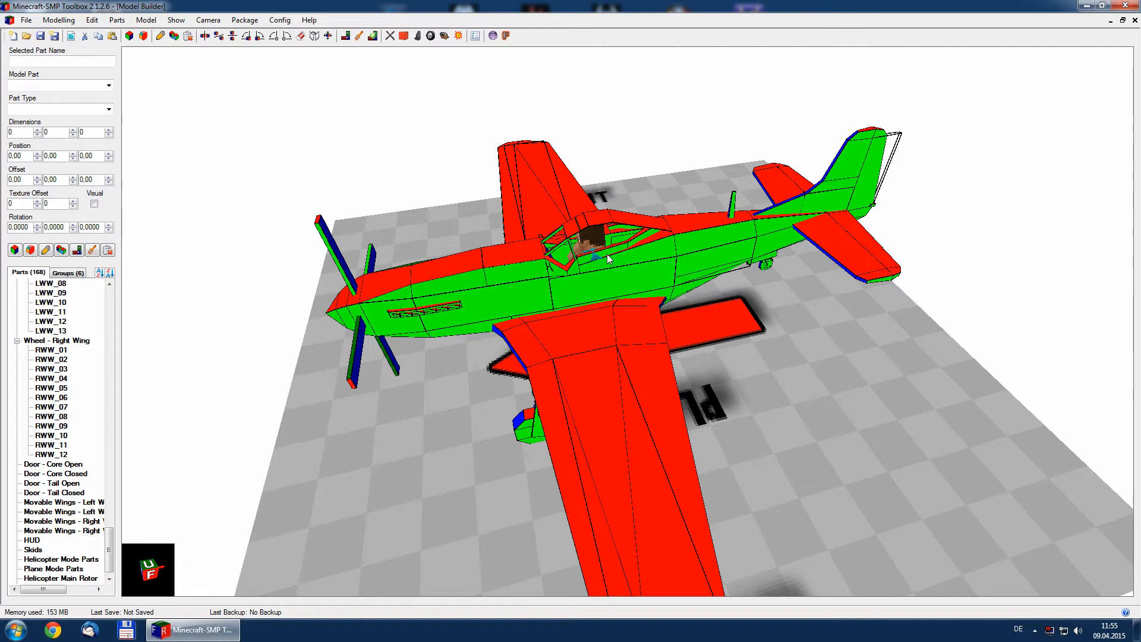
click(26, 20)
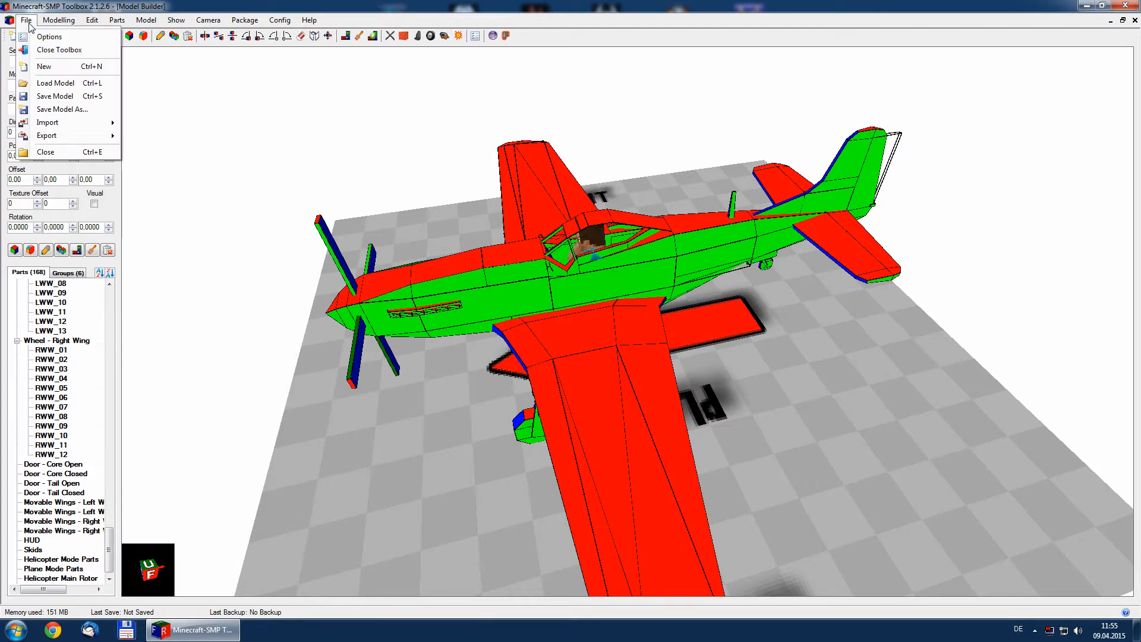
mouse_move(74, 122)
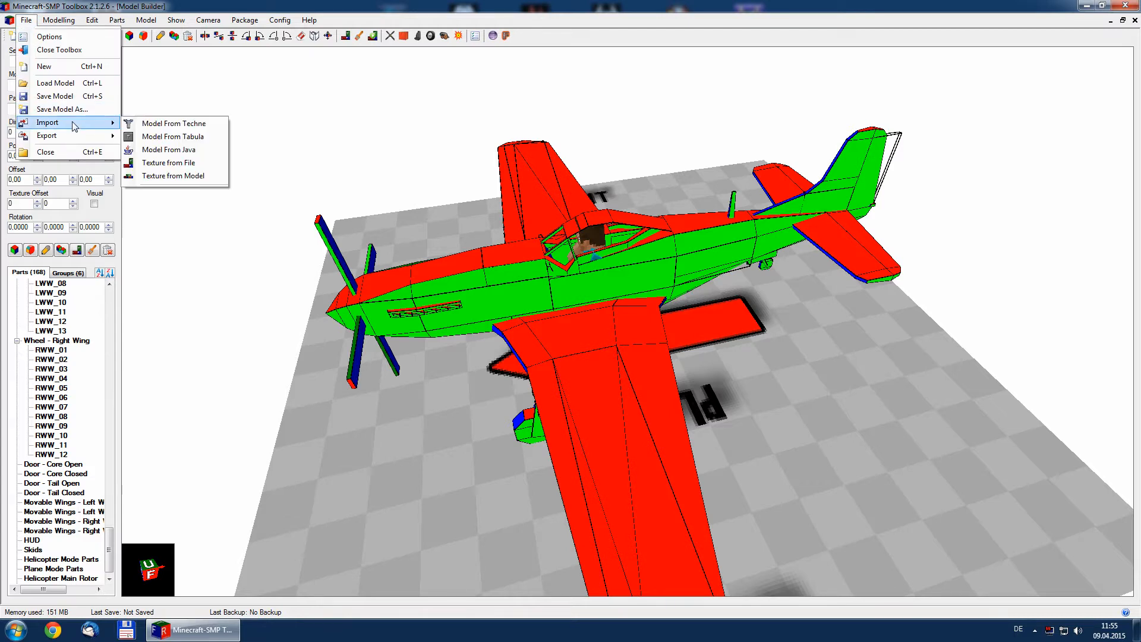
click(181, 179)
- Check the imported texture in the Texture Editor at a larger window size, and close the editor
middle_drag(589, 267, 660, 262)
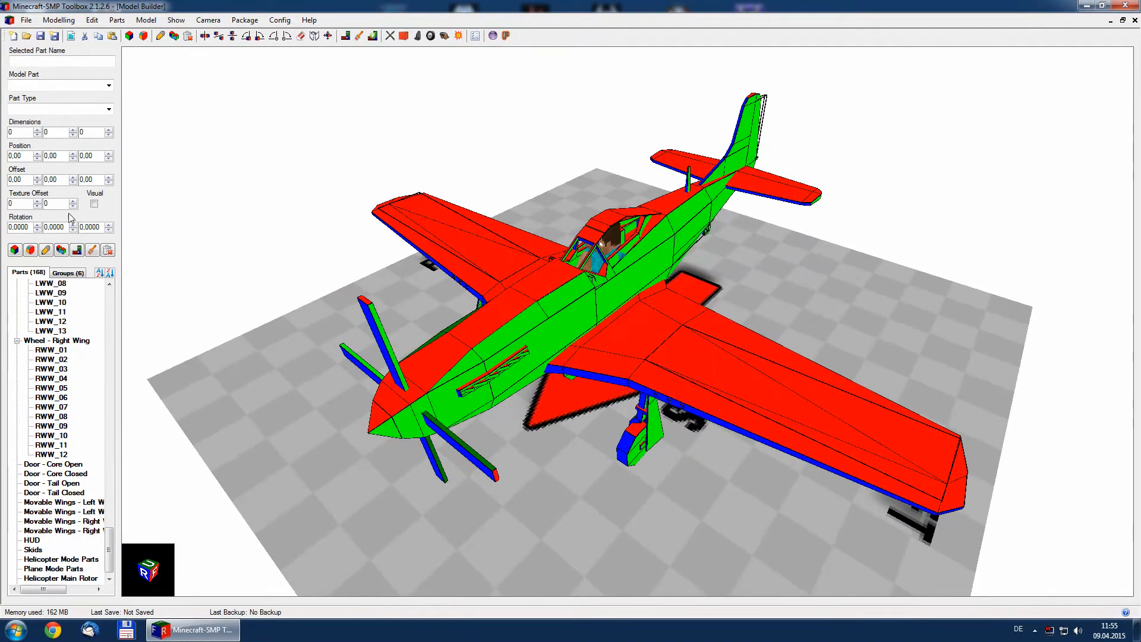
click(78, 251)
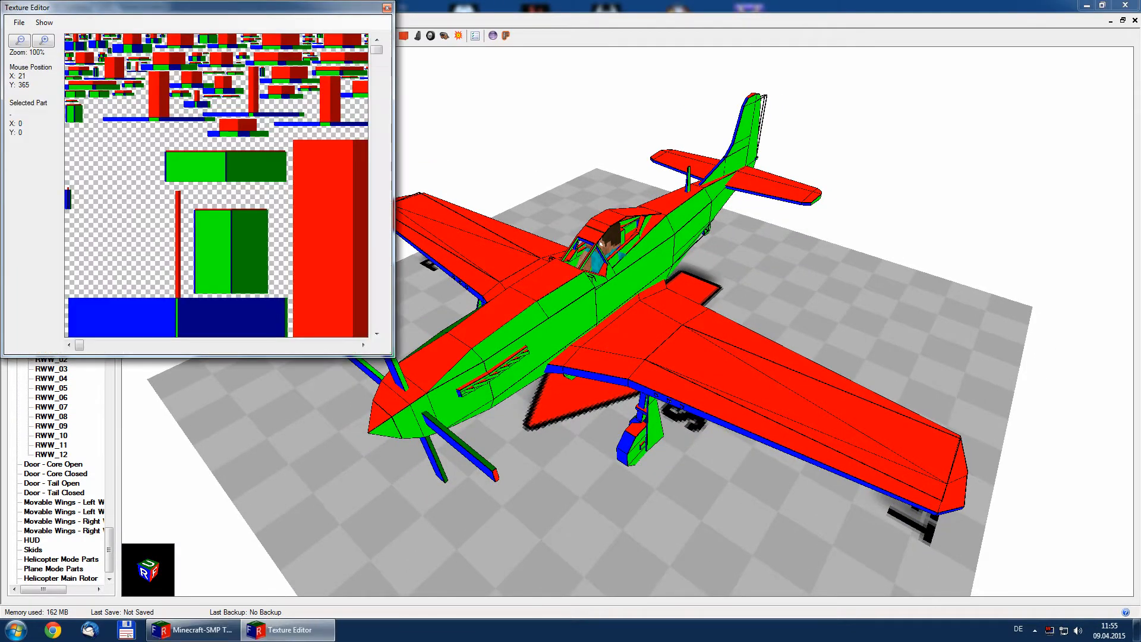
drag(393, 356, 716, 492)
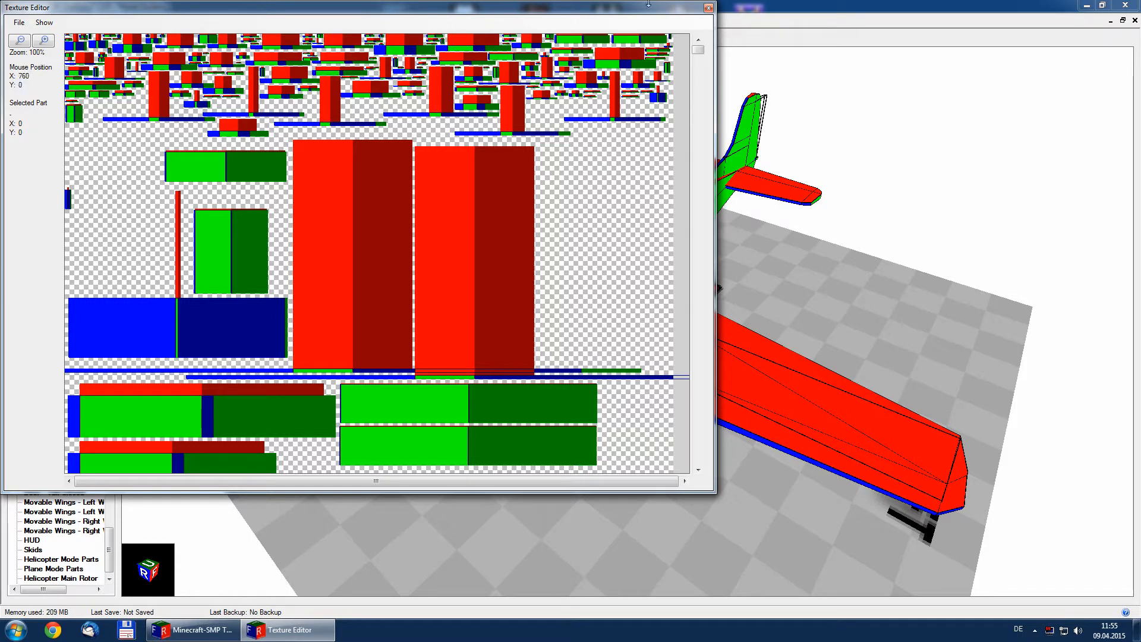
click(709, 8)
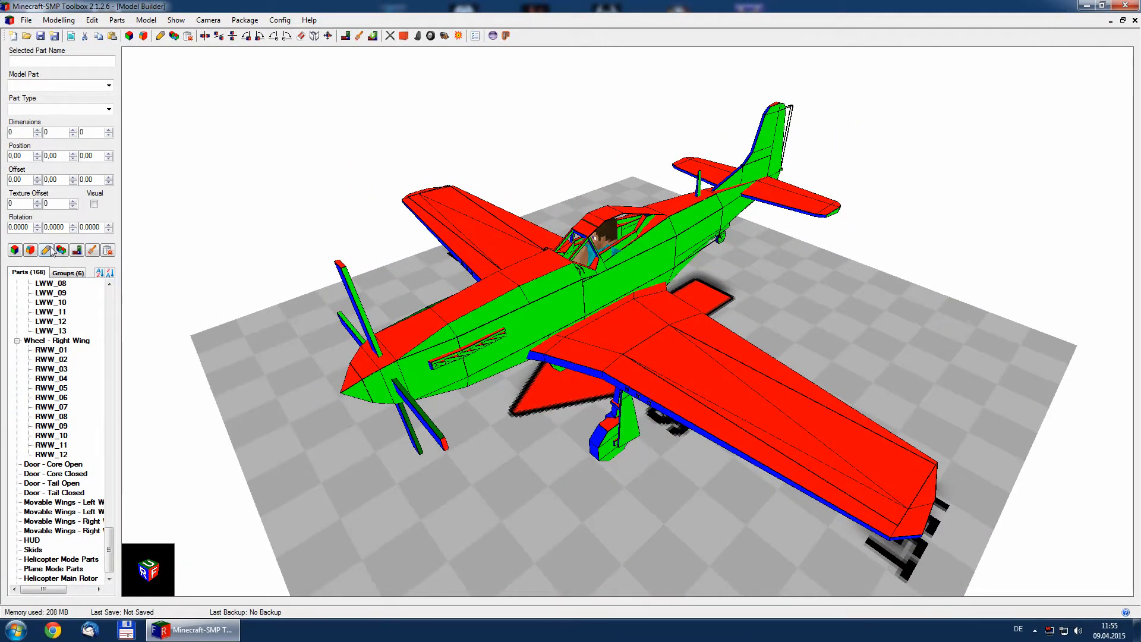
- Open the Texture Painter and brush a small black mark freehand on top of the left wing near its root
click(94, 250)
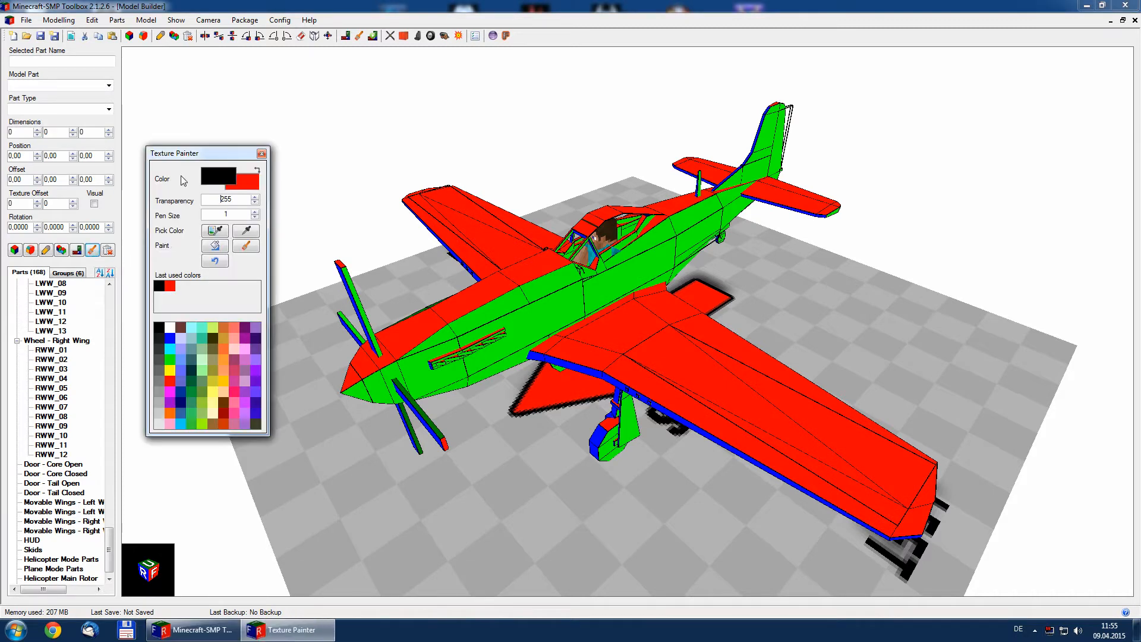
drag(186, 154, 185, 62)
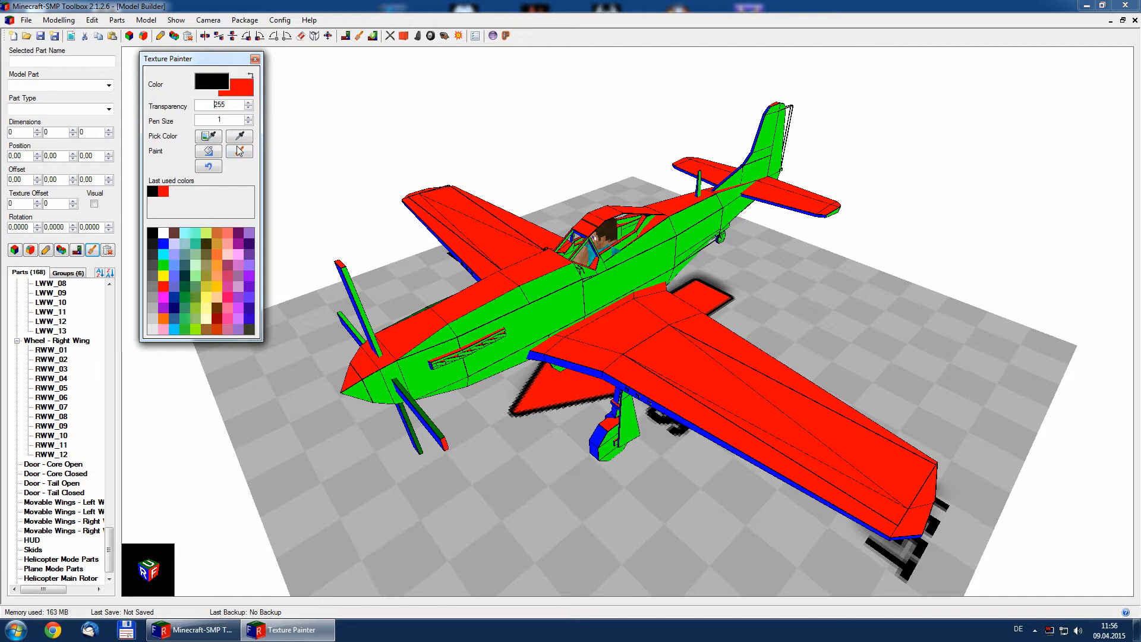
click(241, 154)
mouse_move(670, 355)
mouse_down()
mouse_move(695, 377)
mouse_move(672, 354)
mouse_up()
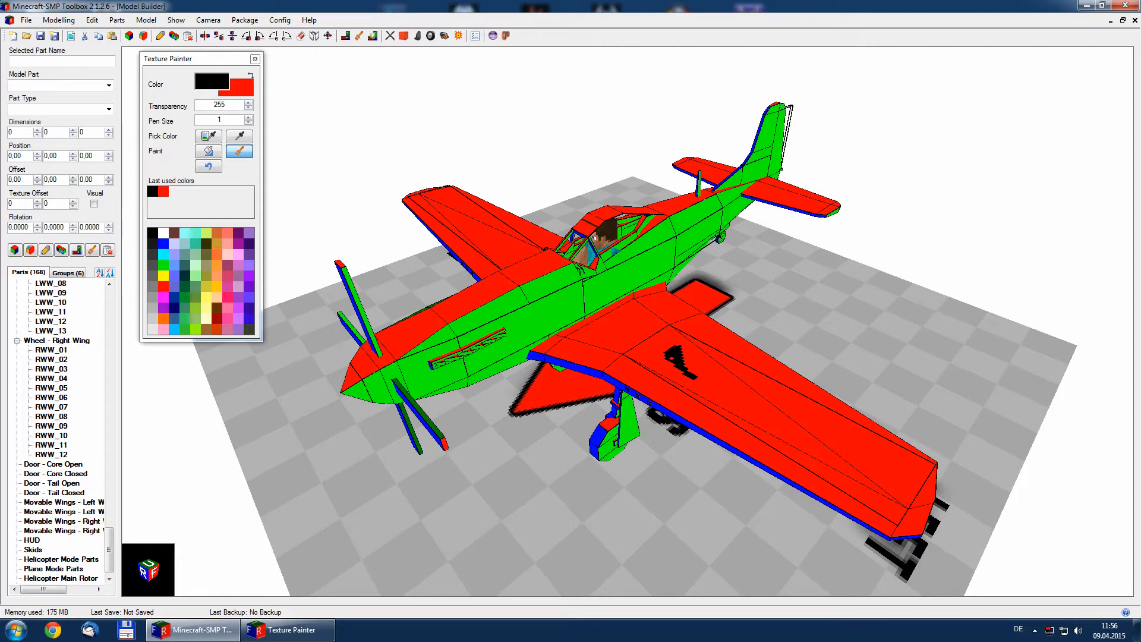
- Fill the two panels on top of the left wing root with blue
click(209, 152)
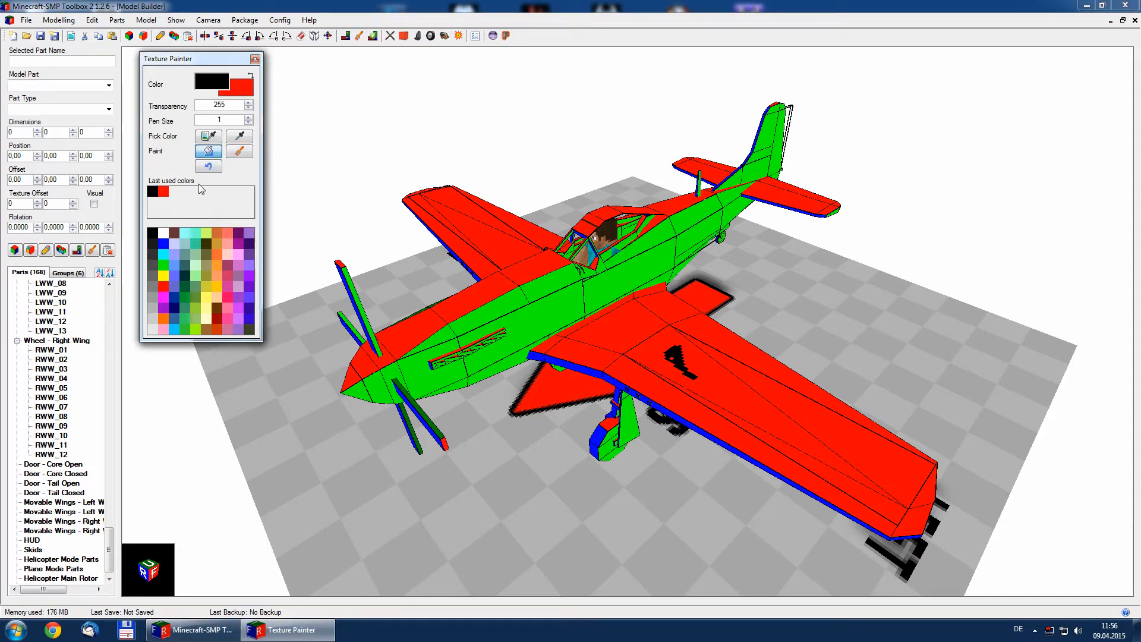
click(164, 244)
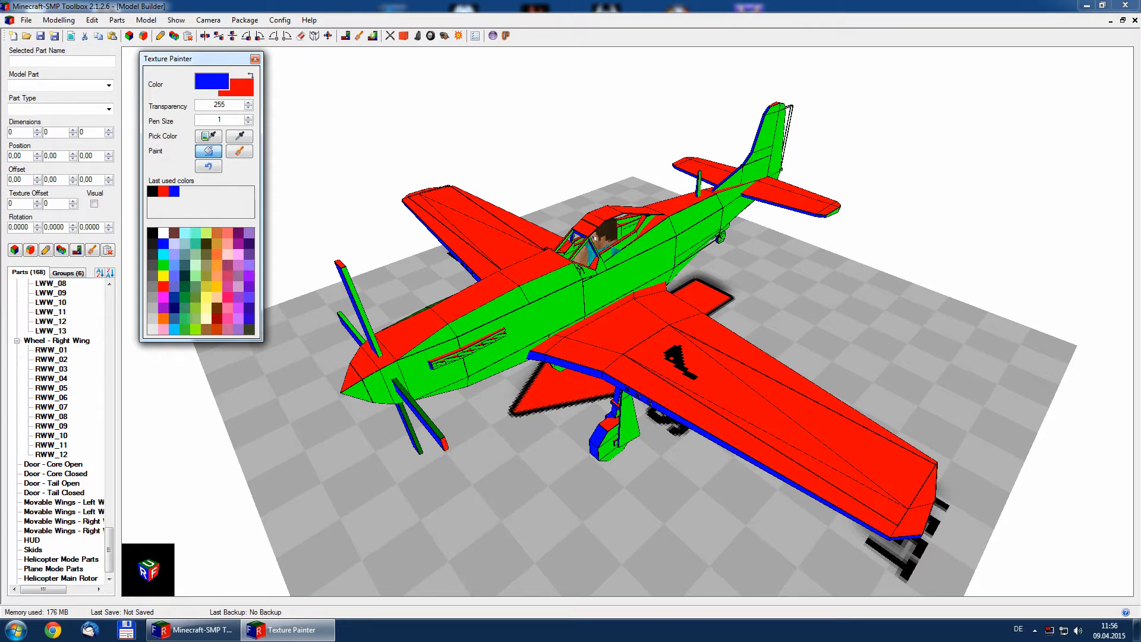
click(615, 327)
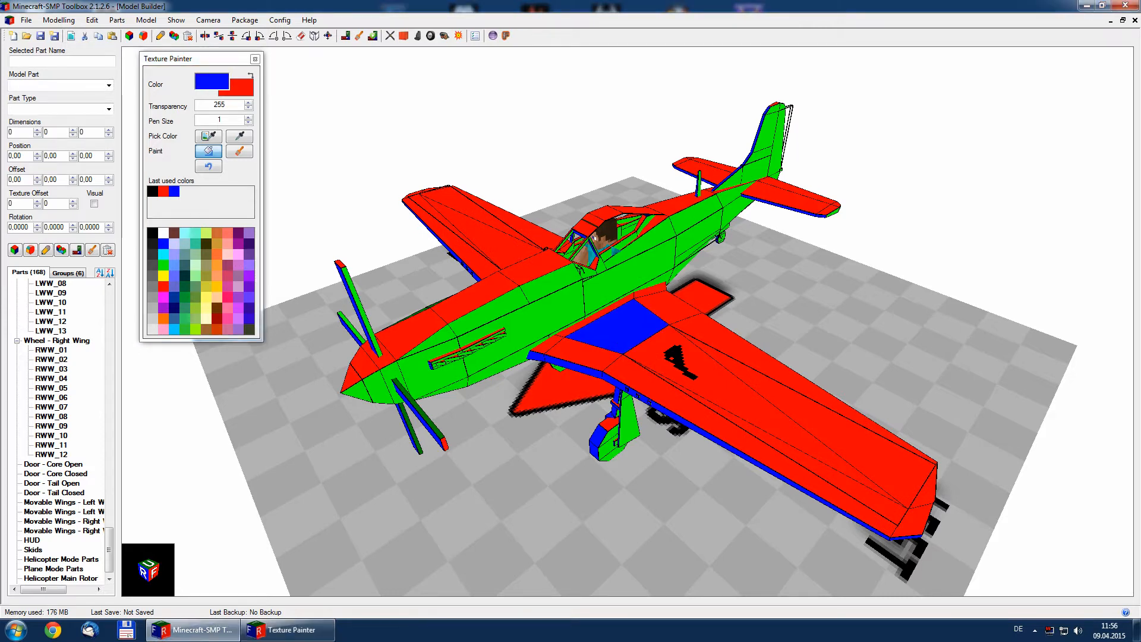
click(668, 308)
middle_drag(669, 308, 690, 324)
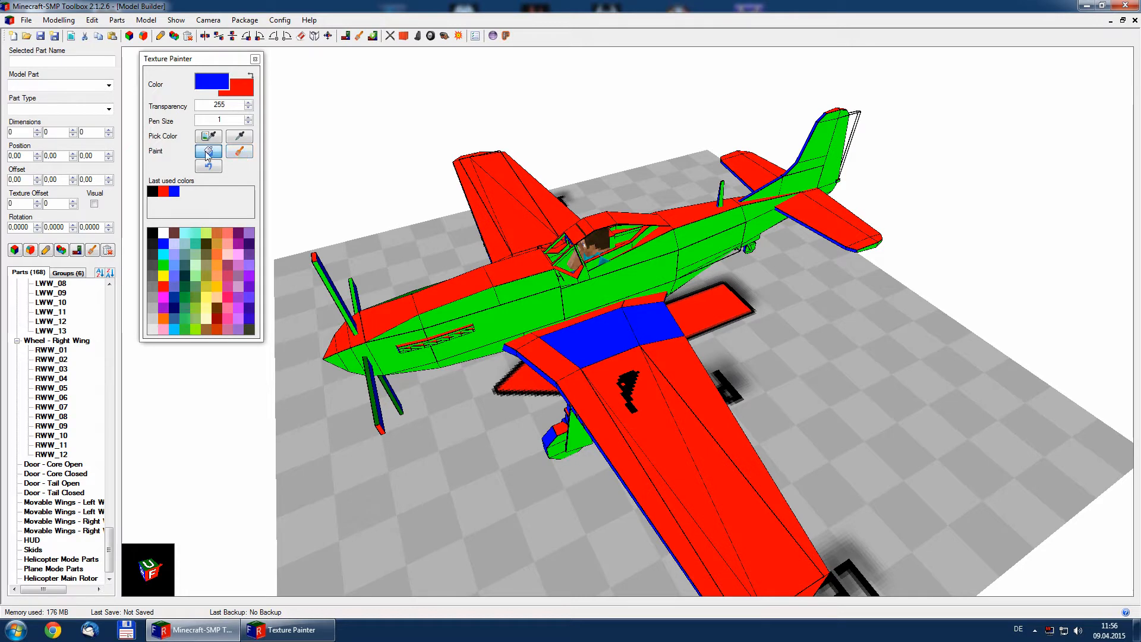
- Brush a soft black spot on each blue wing root panel with transparency 10 and pen size 7
double_click(220, 105)
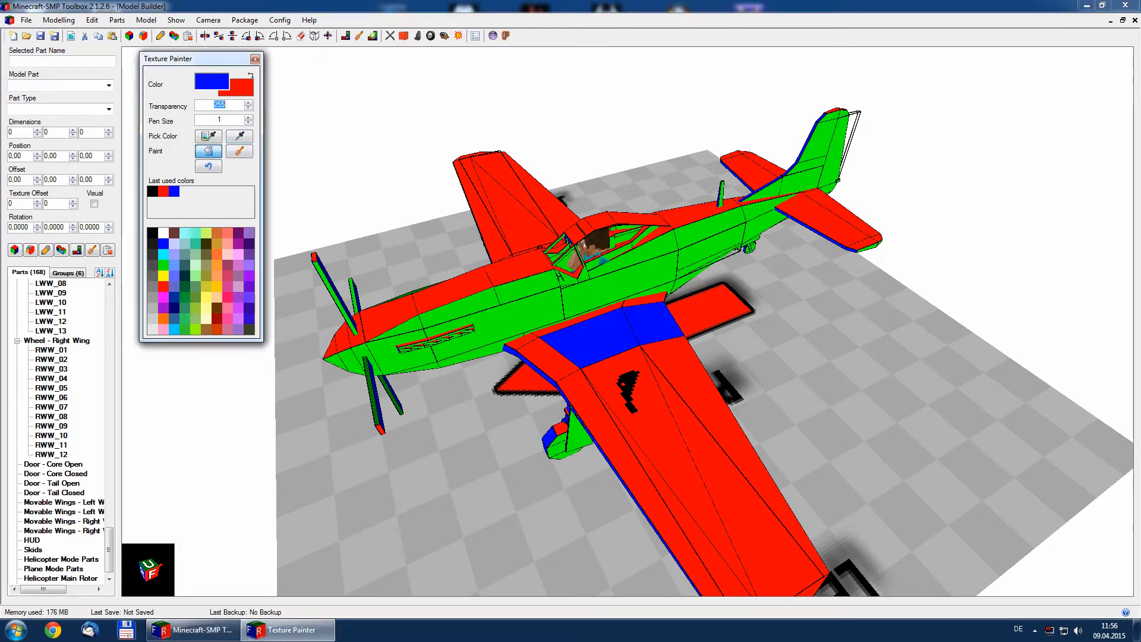
text(10)
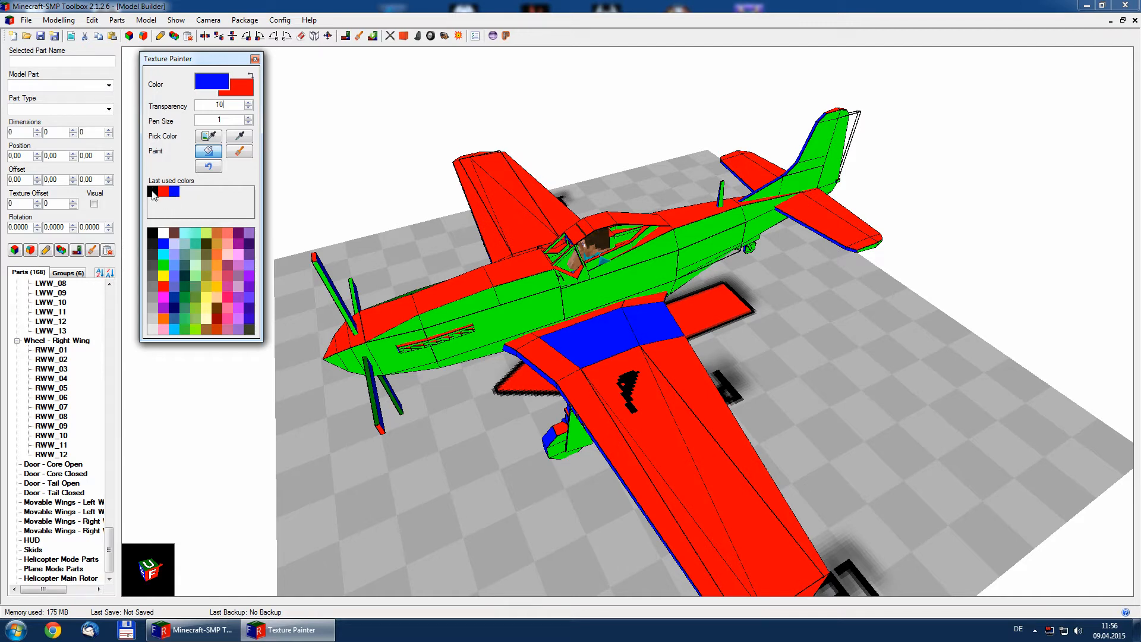
click(153, 191)
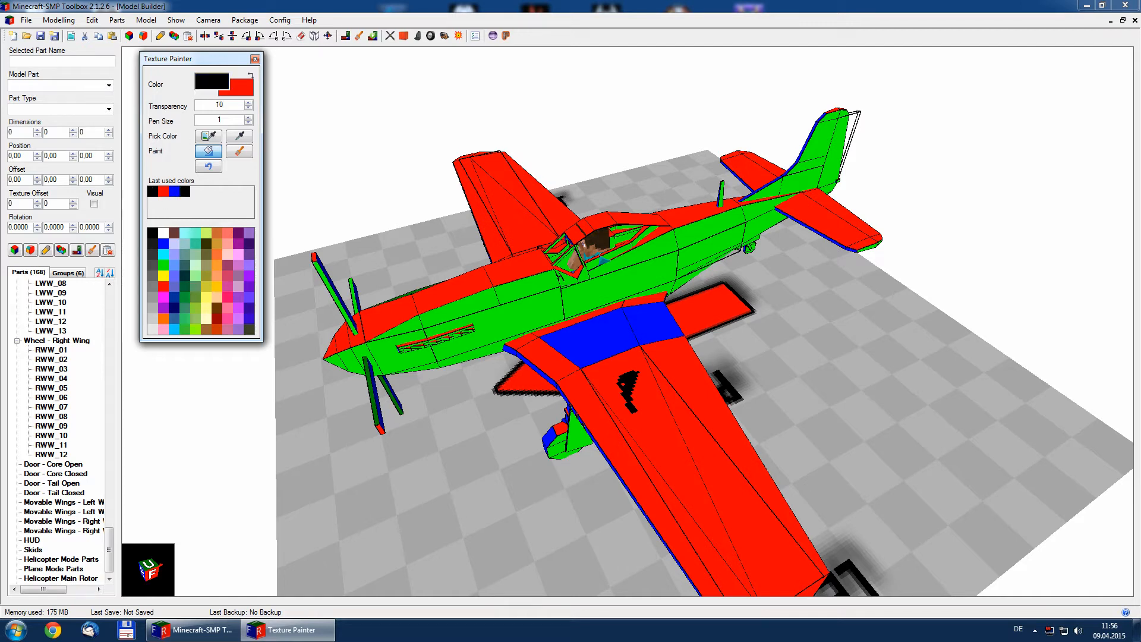
click(249, 117)
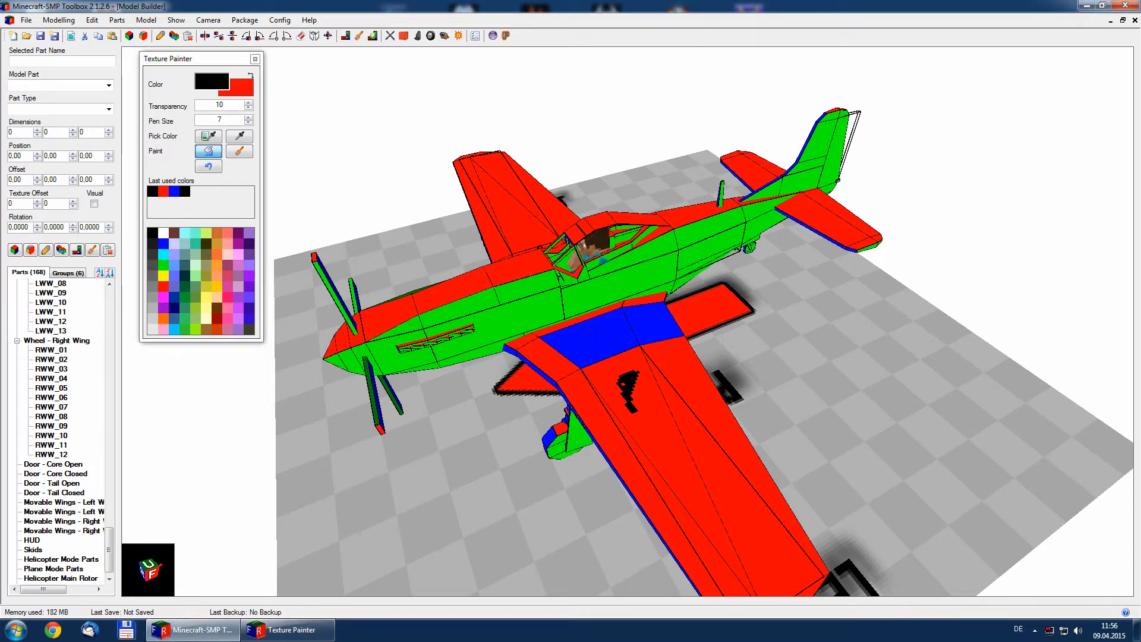
click(240, 150)
mouse_move(599, 327)
mouse_down()
mouse_move(615, 335)
mouse_move(592, 349)
mouse_up()
mouse_move(653, 326)
mouse_down()
mouse_move(669, 318)
mouse_move(646, 325)
mouse_up()
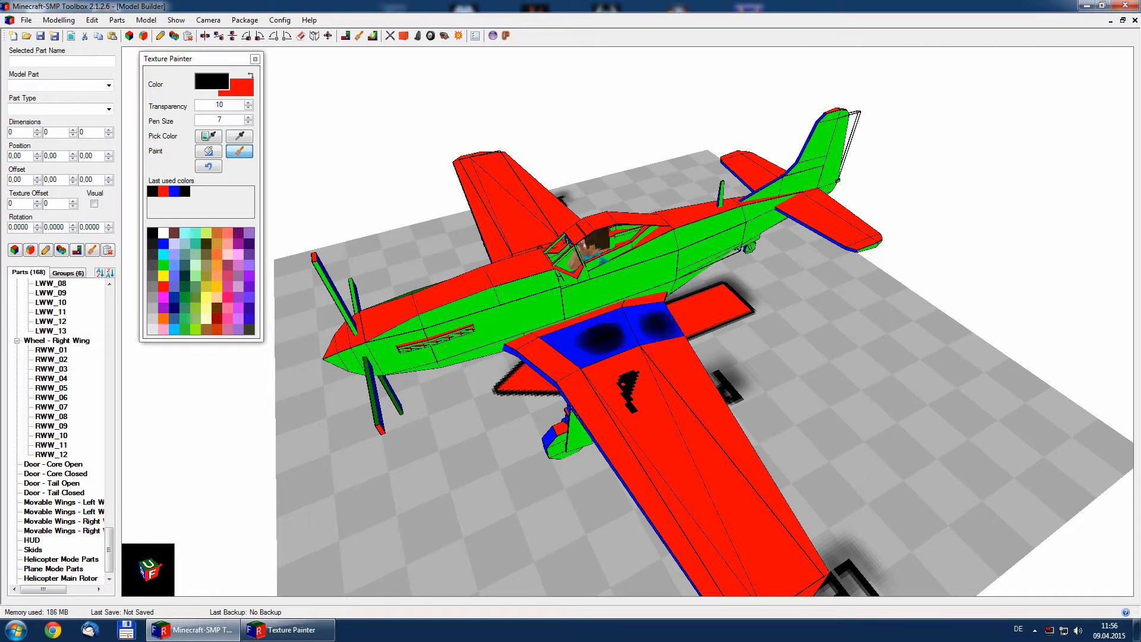
- Load the North_American_Aviation_P_51D PNG drawing from the desktop as the bitmap for color picking
middle_drag(648, 328, 677, 354)
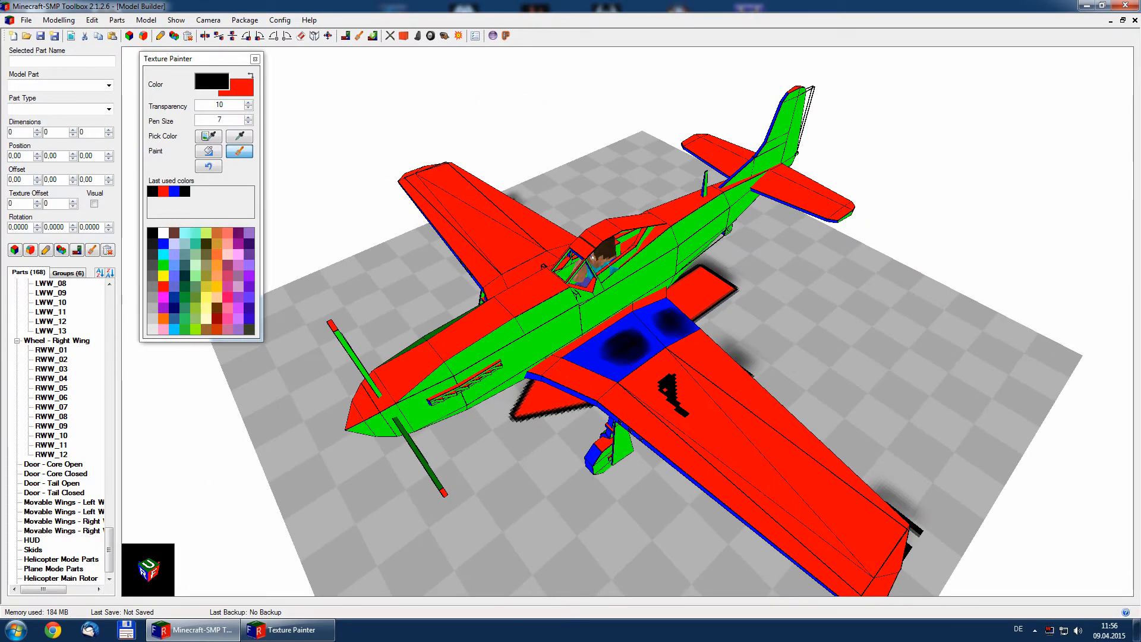
middle_drag(678, 357, 639, 309)
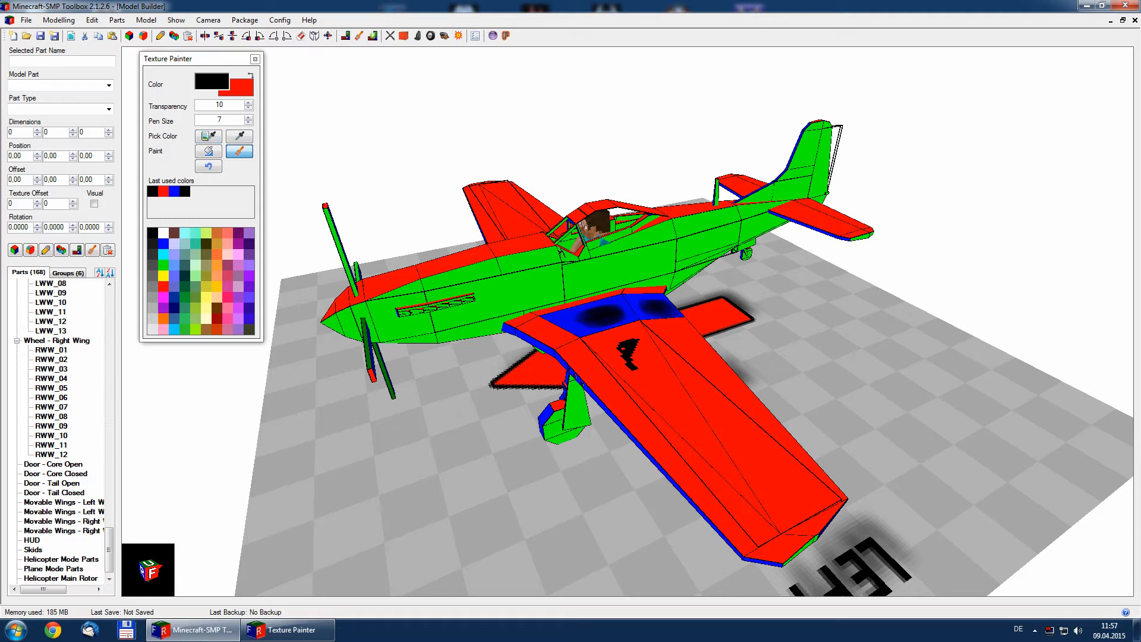
click(208, 136)
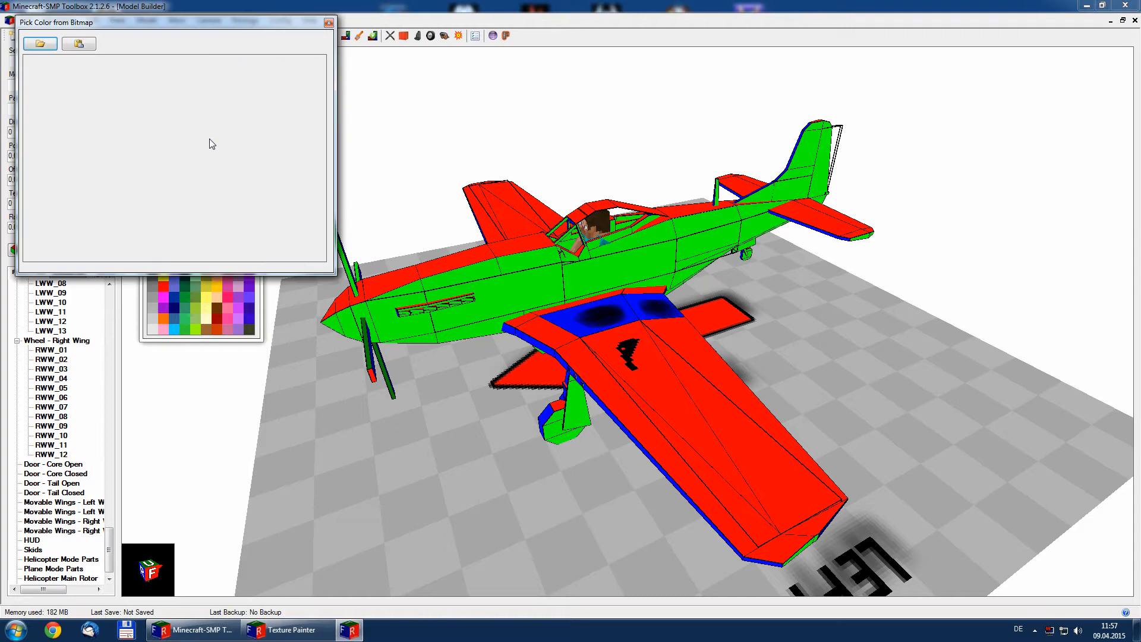
click(47, 47)
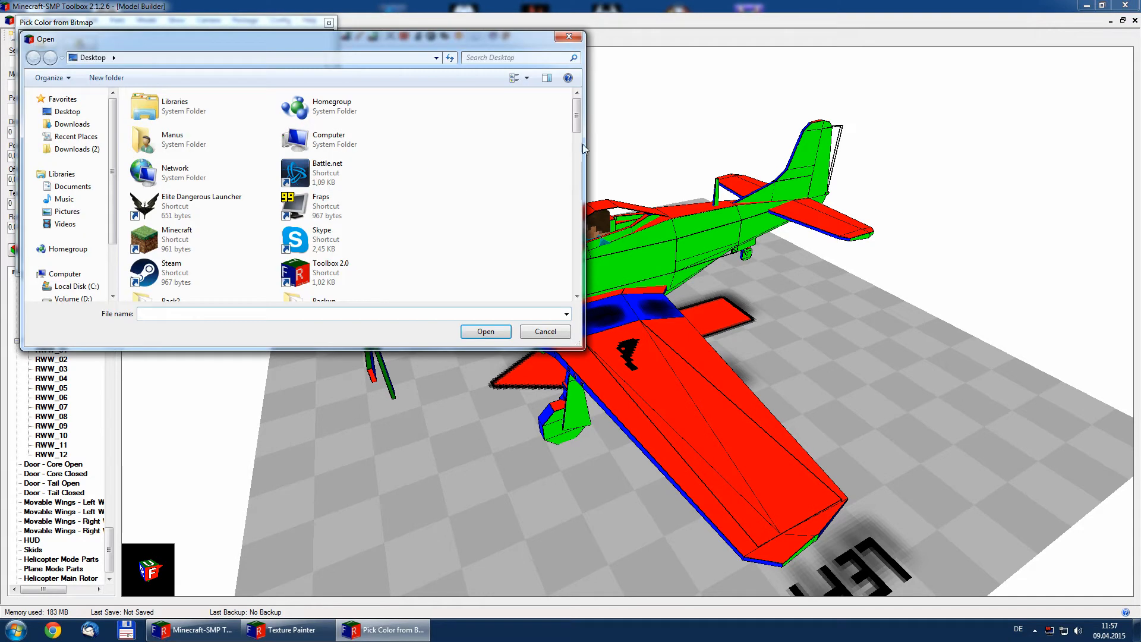
drag(577, 113, 580, 244)
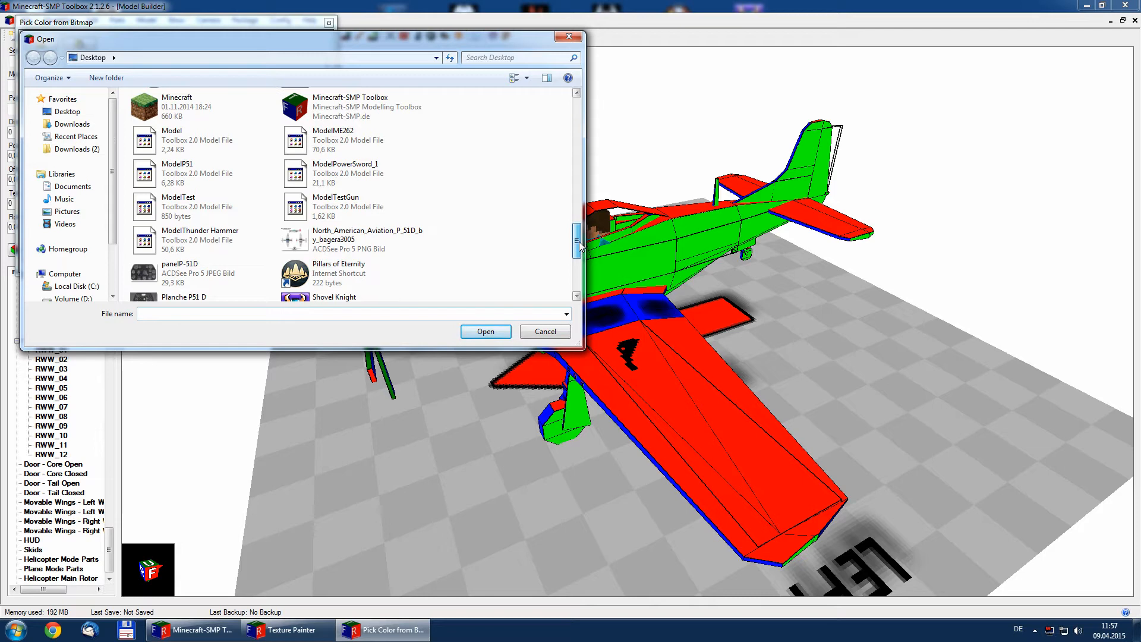
double_click(333, 239)
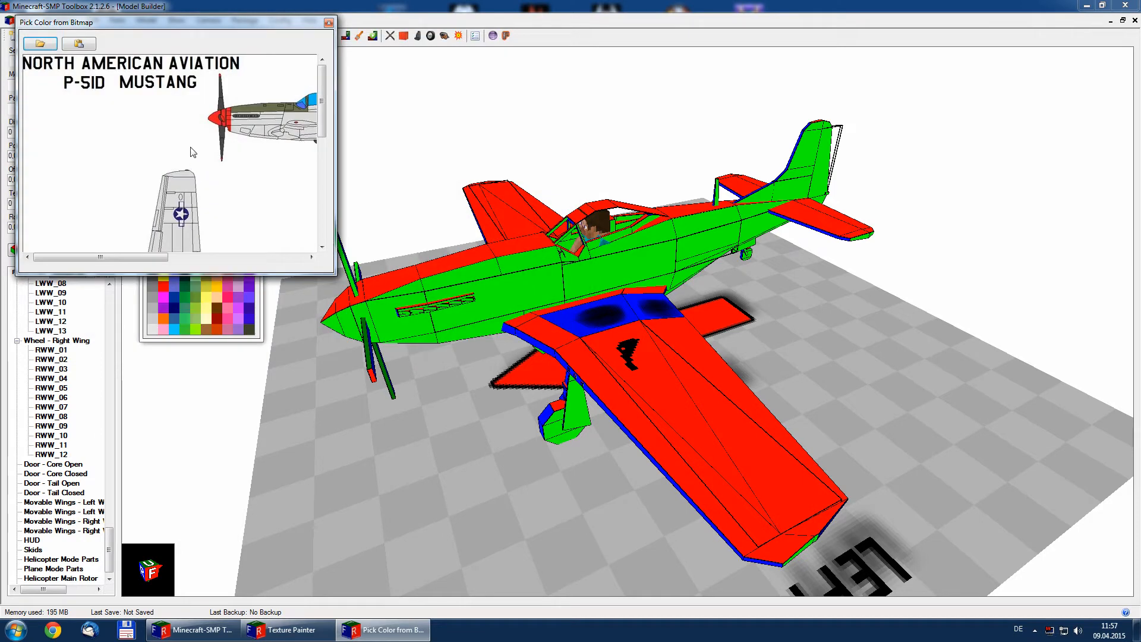
- Place the Pick Color from Bitmap window below the Texture Painter and bring the Mustang's side-view nose and cockpit into its view
mouse_move(170, 35)
mouse_down()
mouse_move(169, 369)
mouse_move(169, 354)
mouse_up()
mouse_move(316, 401)
mouse_down()
mouse_move(321, 505)
mouse_move(318, 401)
mouse_up()
drag(94, 580, 221, 579)
drag(314, 427, 330, 408)
drag(186, 578, 95, 573)
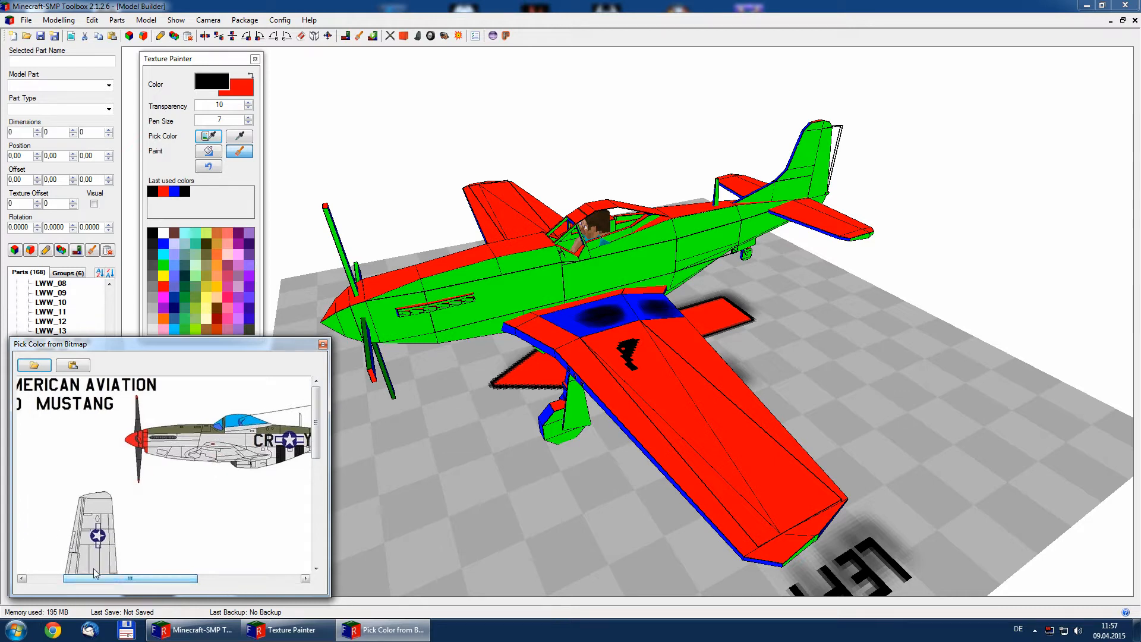
- Pick the olive drab color from the upper nose of the Mustang's side view as the paint color
click(241, 138)
click(188, 450)
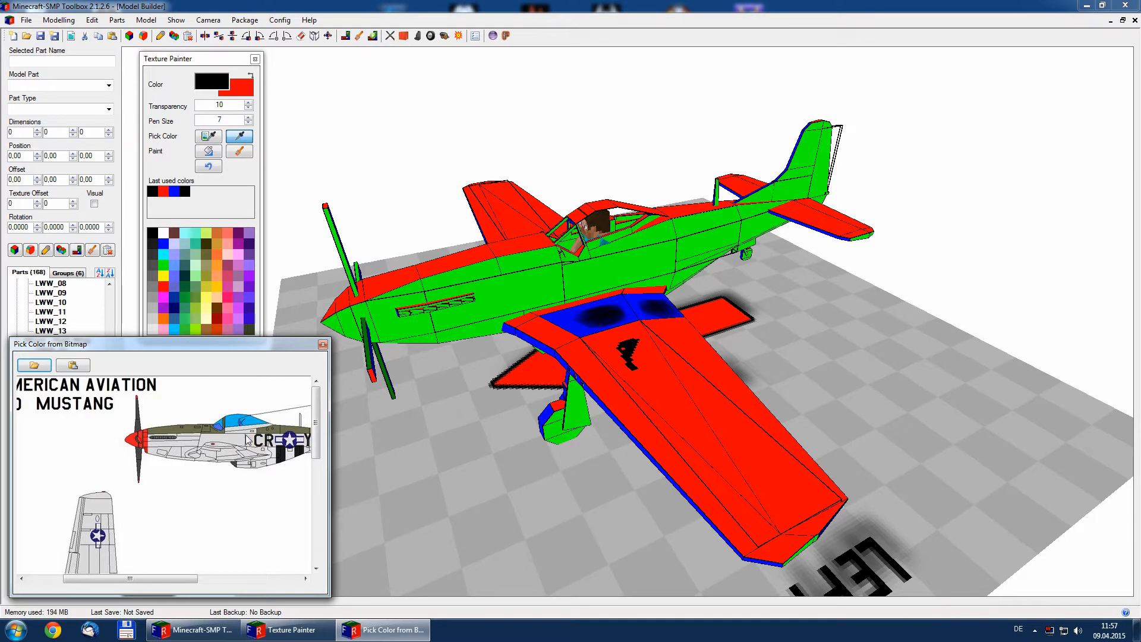
click(243, 149)
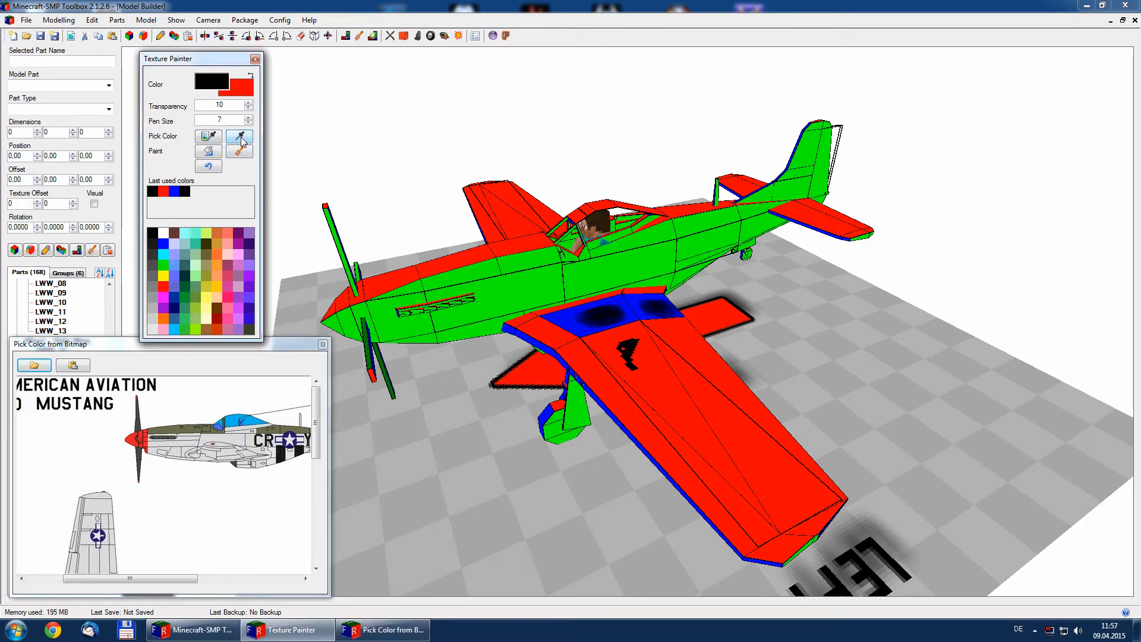
click(189, 433)
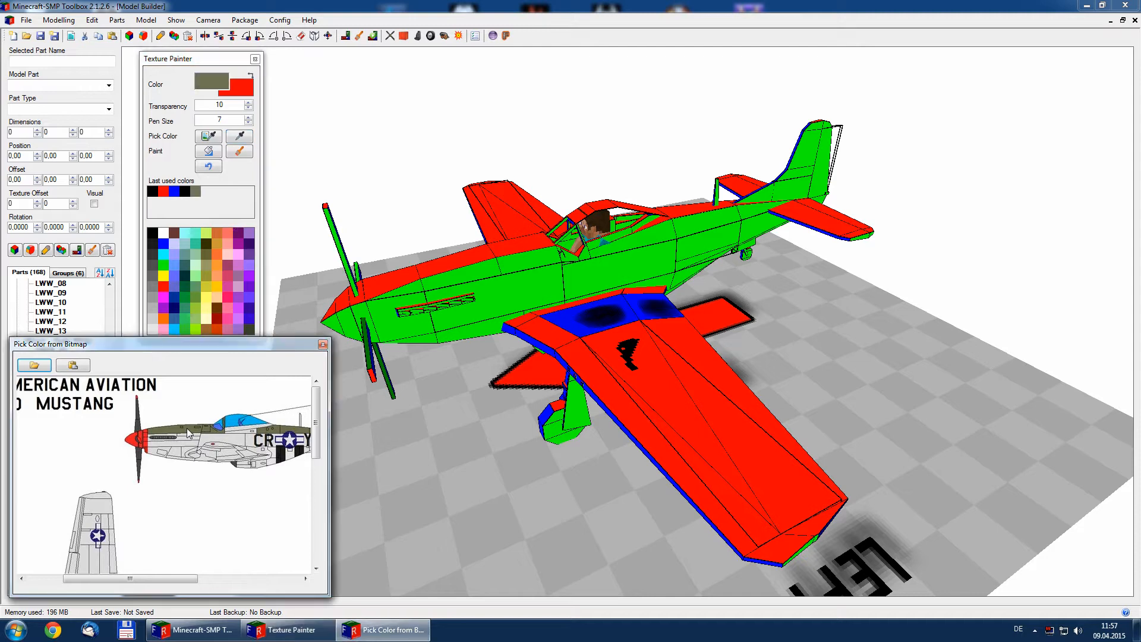
- Pick the light gray fuselage, red spinner and dark gray propeller colors from the Mustang's side view in the drawing
click(240, 150)
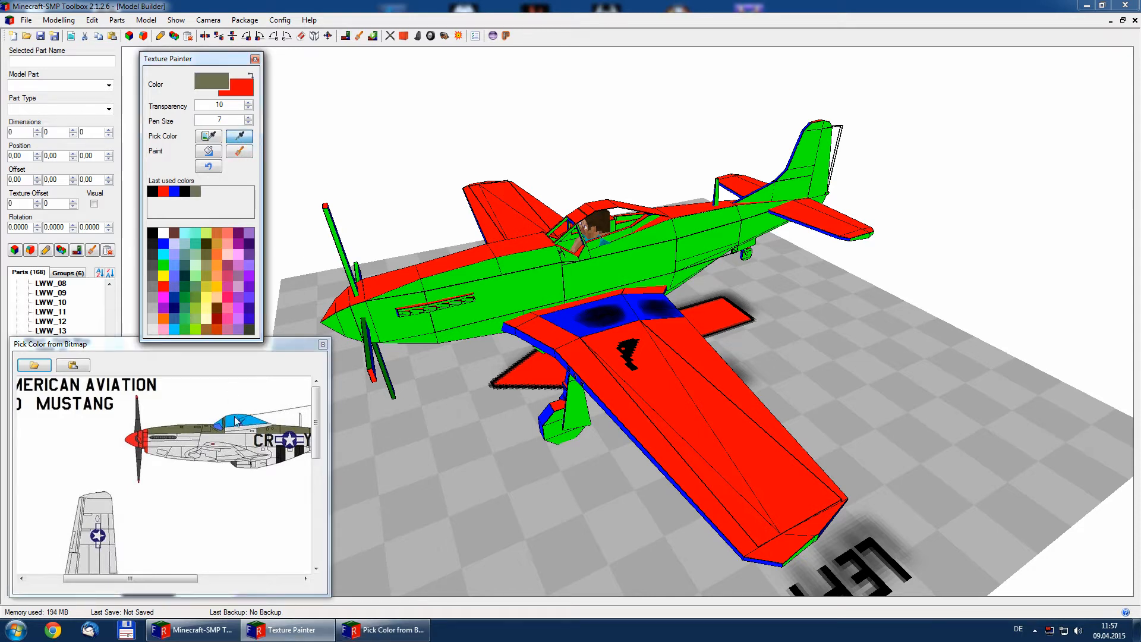
click(236, 447)
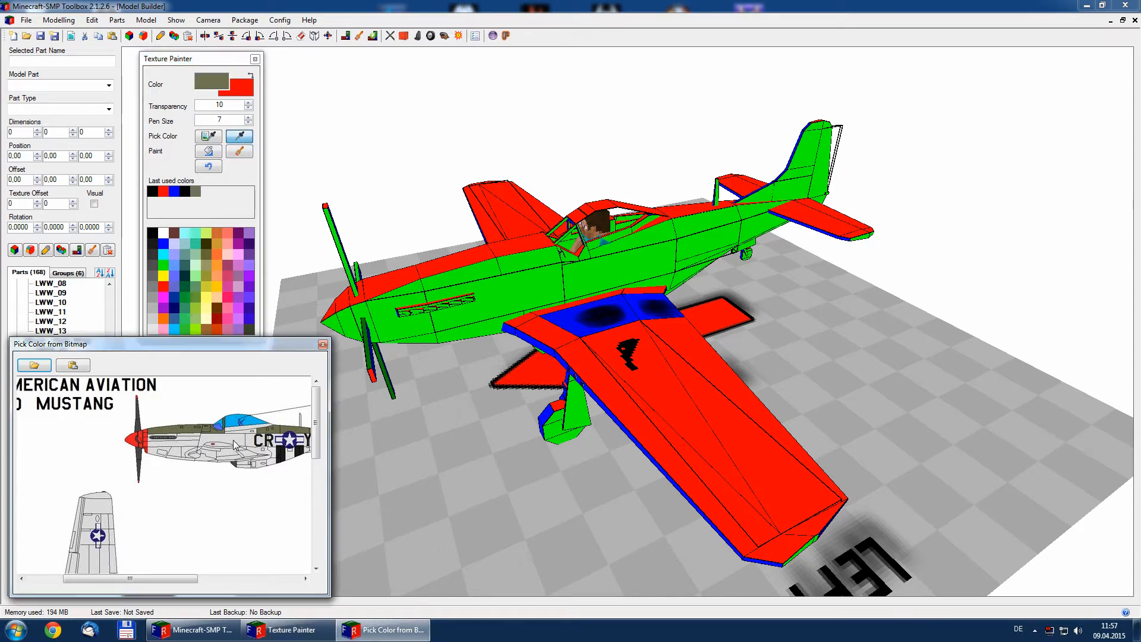
click(239, 136)
click(130, 442)
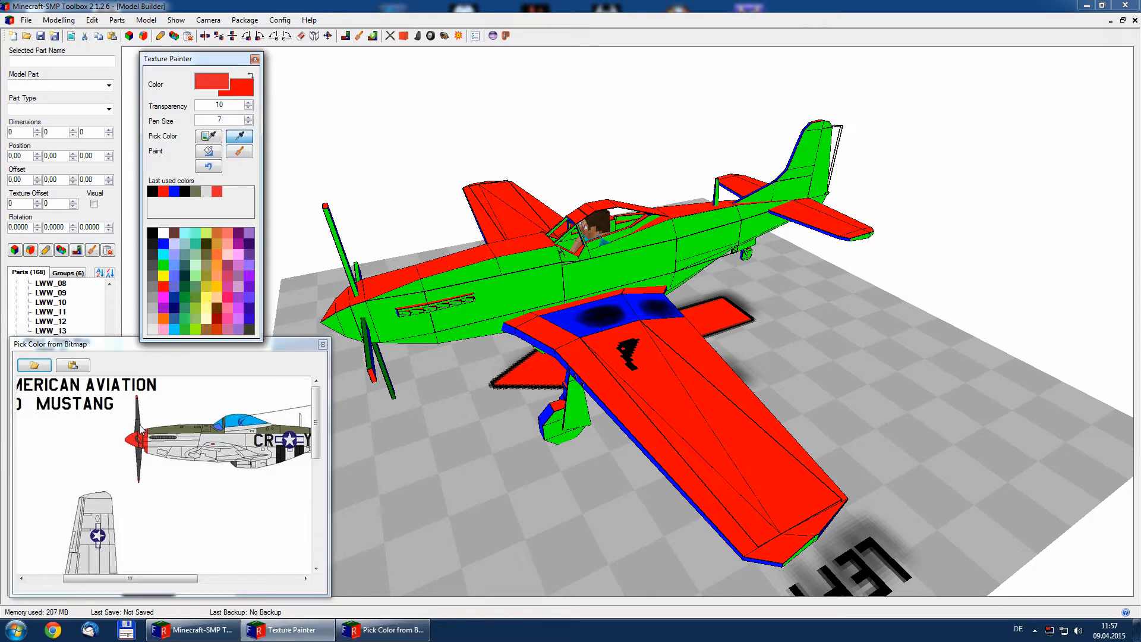
click(140, 430)
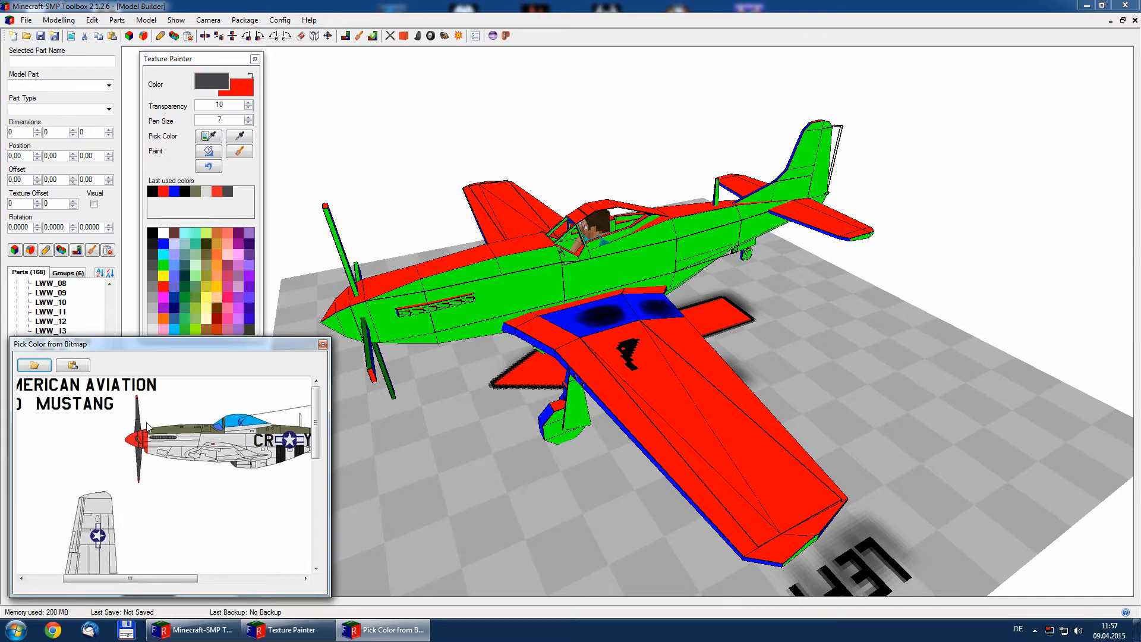
click(241, 151)
- Reselect the recently used light gray, set the transparency to 255 and activate the fill tool
mouse_move(499, 321)
middle_down()
mouse_move(485, 317)
mouse_move(501, 326)
middle_up()
drag(150, 579, 224, 580)
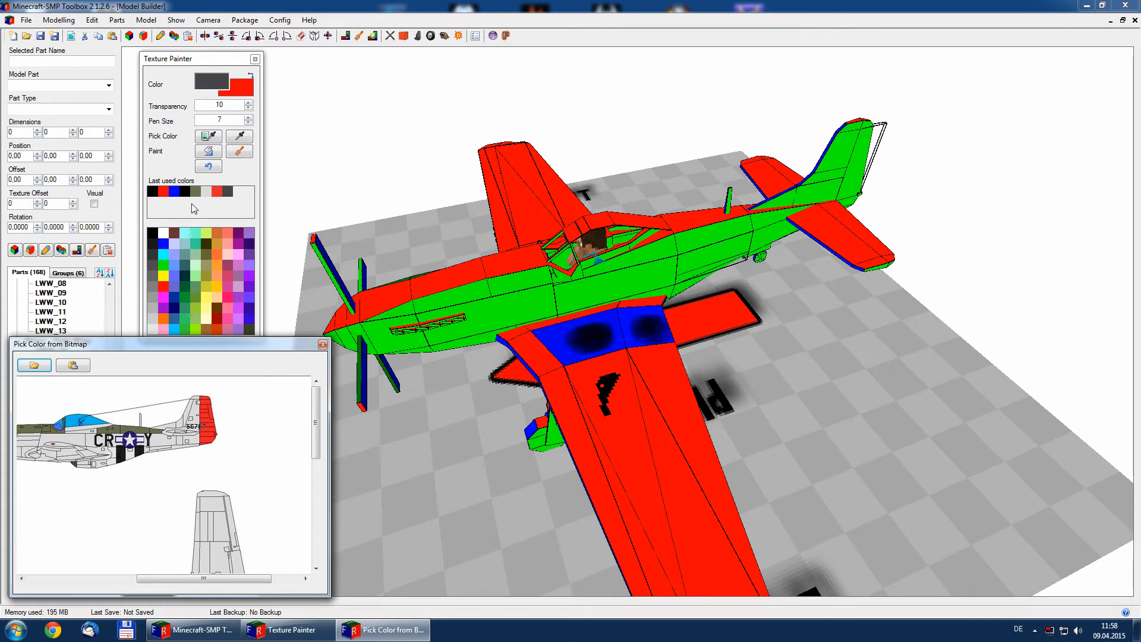
click(205, 191)
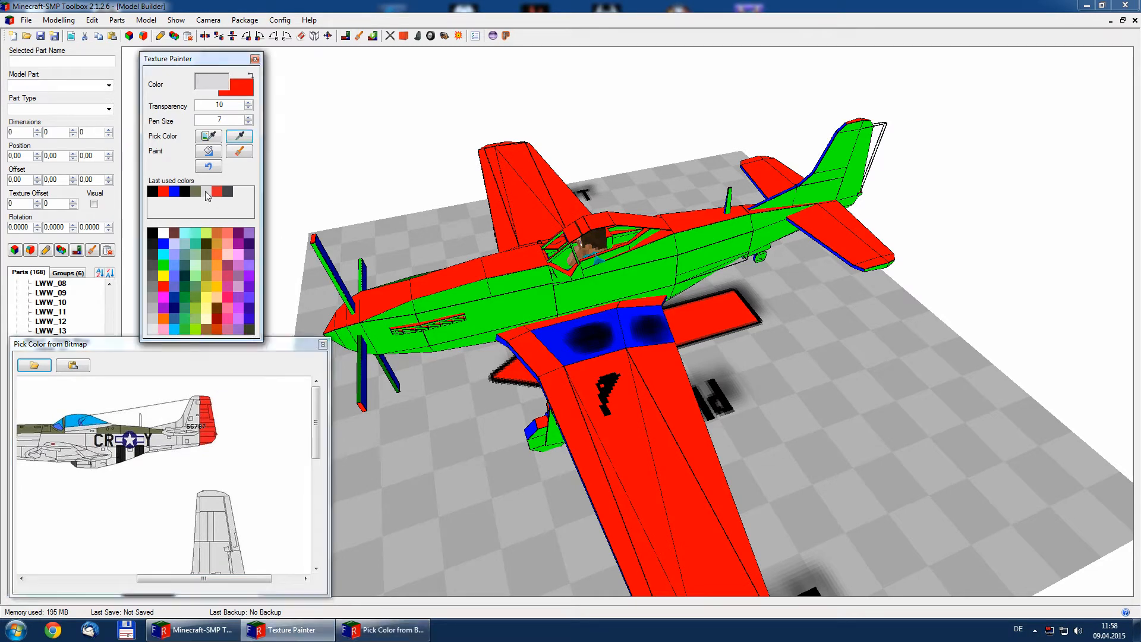
double_click(219, 104)
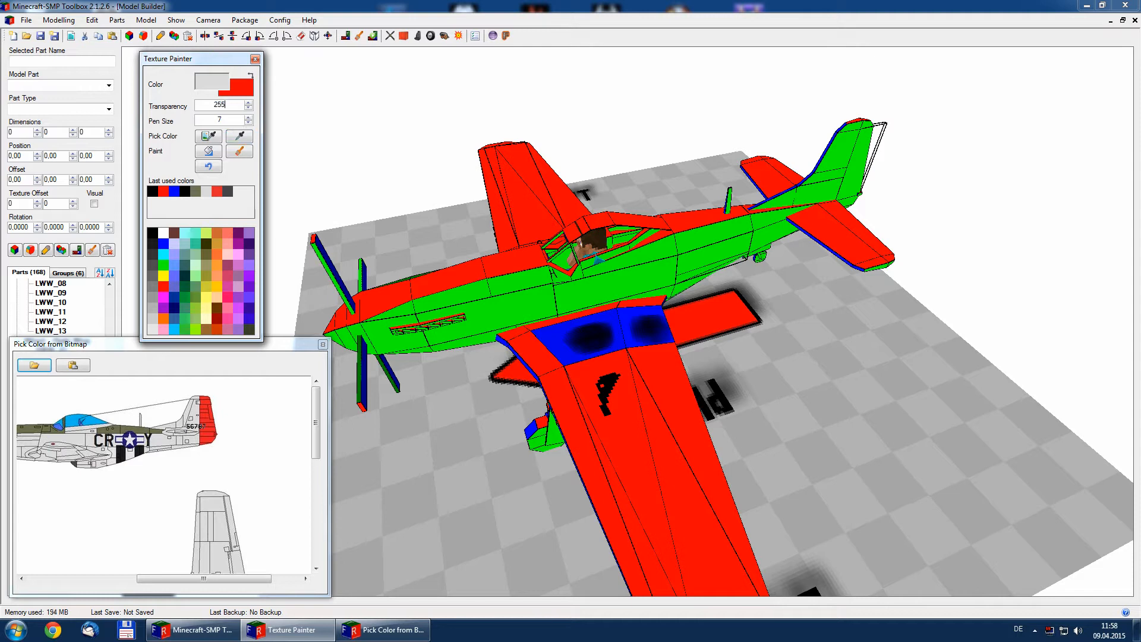
click(209, 152)
- Bring the whole side view into the drawing window and fill the left fuselage side panels from nose to tail with light gray
middle_drag(594, 368, 683, 359)
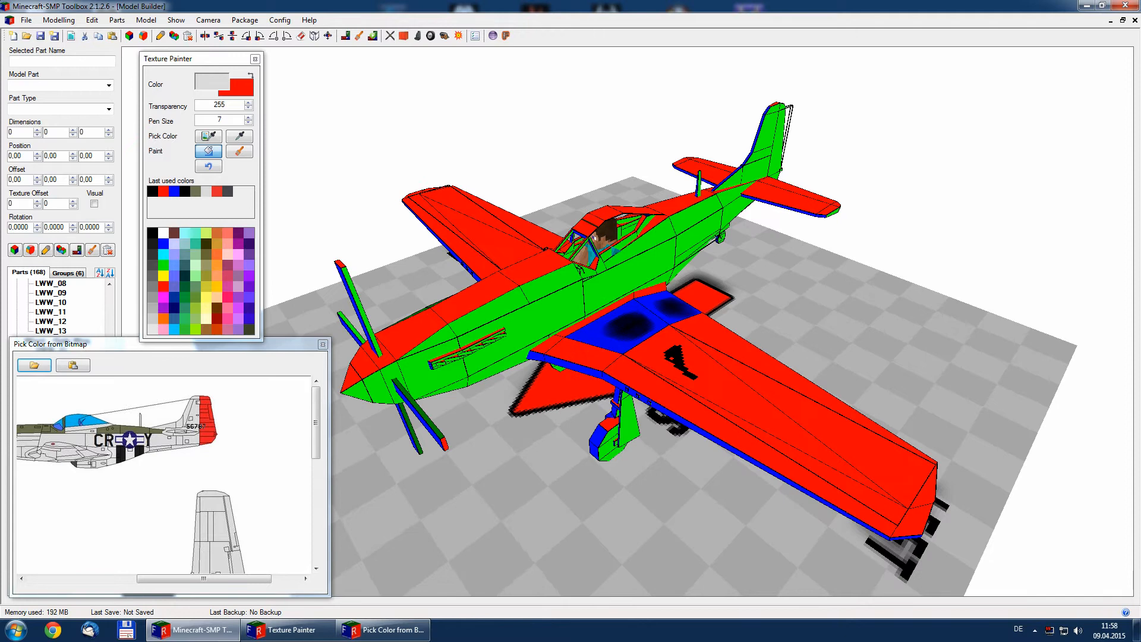
drag(111, 348, 124, 332)
drag(192, 565, 143, 565)
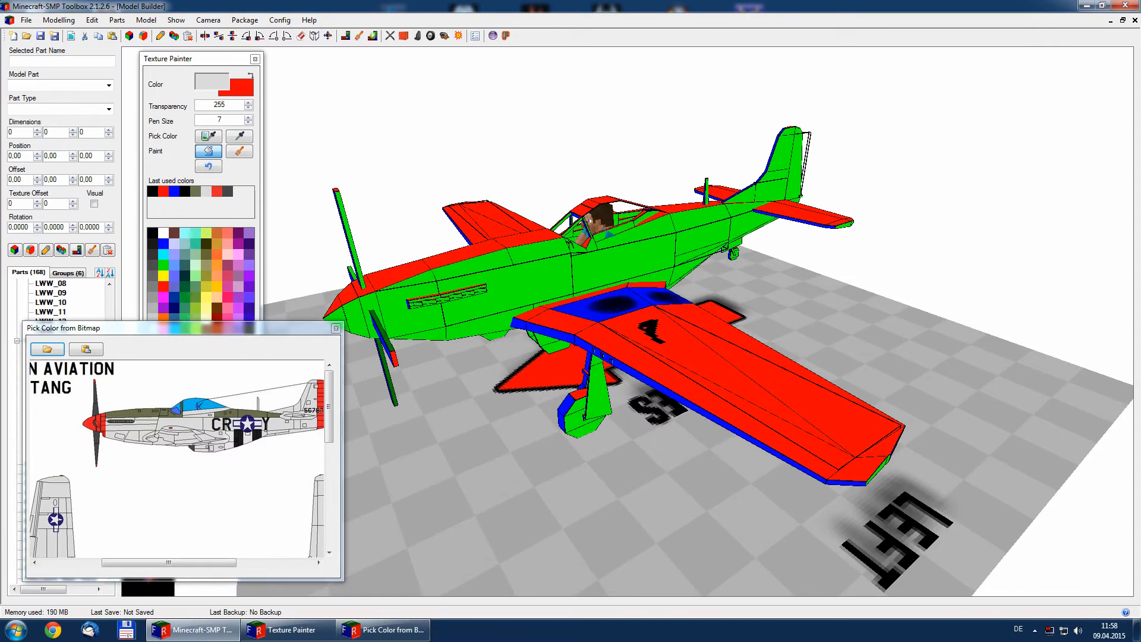
click(412, 319)
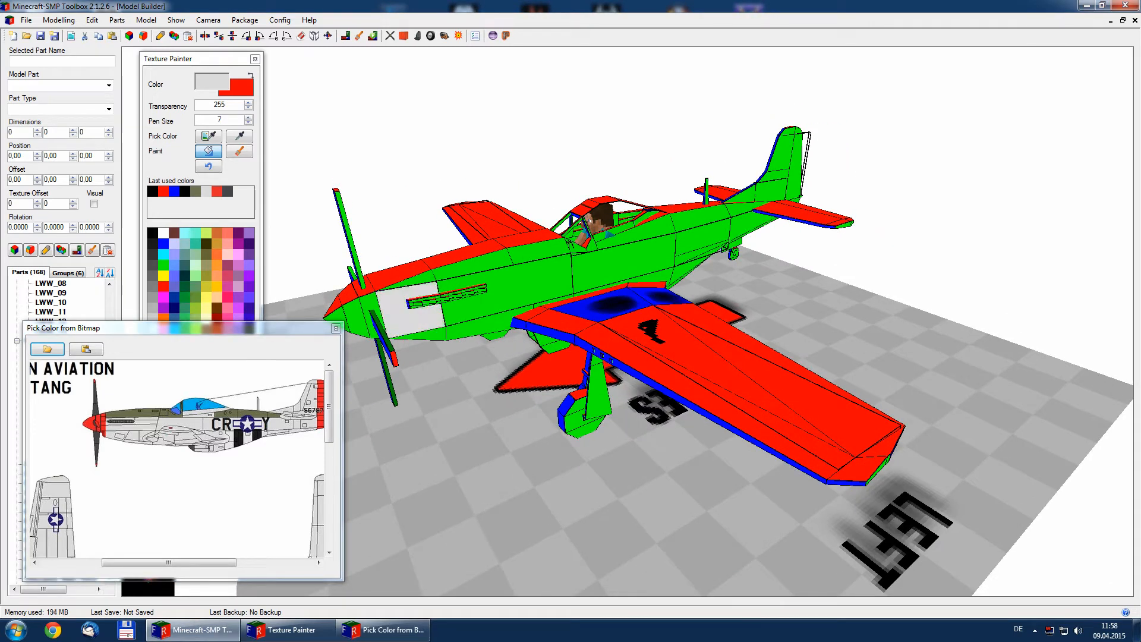
click(510, 293)
click(624, 264)
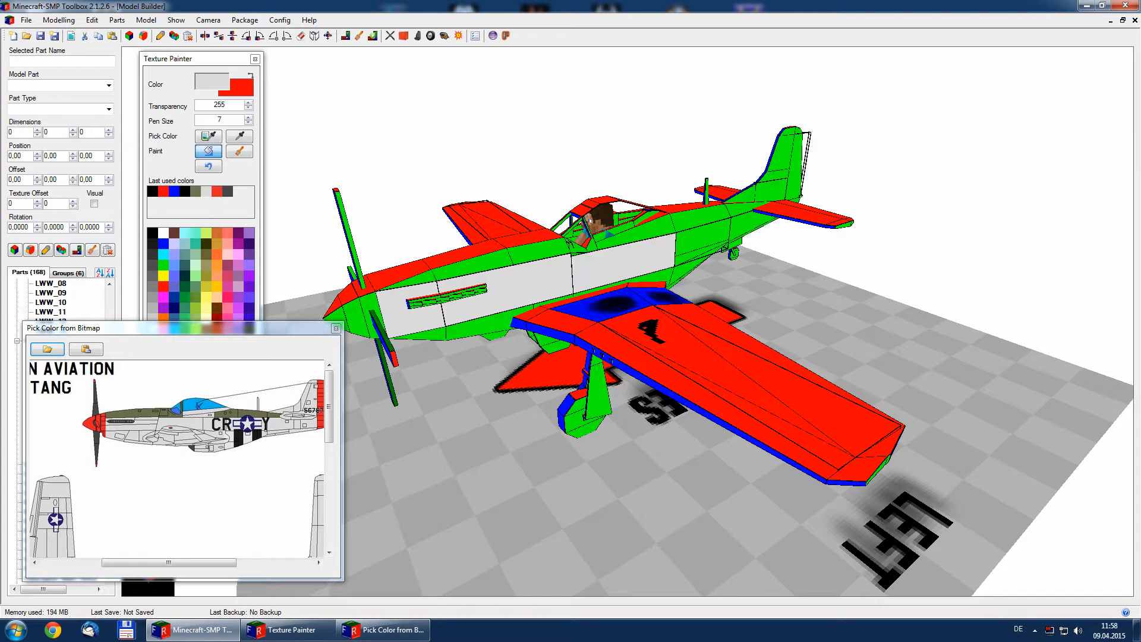
click(703, 238)
click(752, 225)
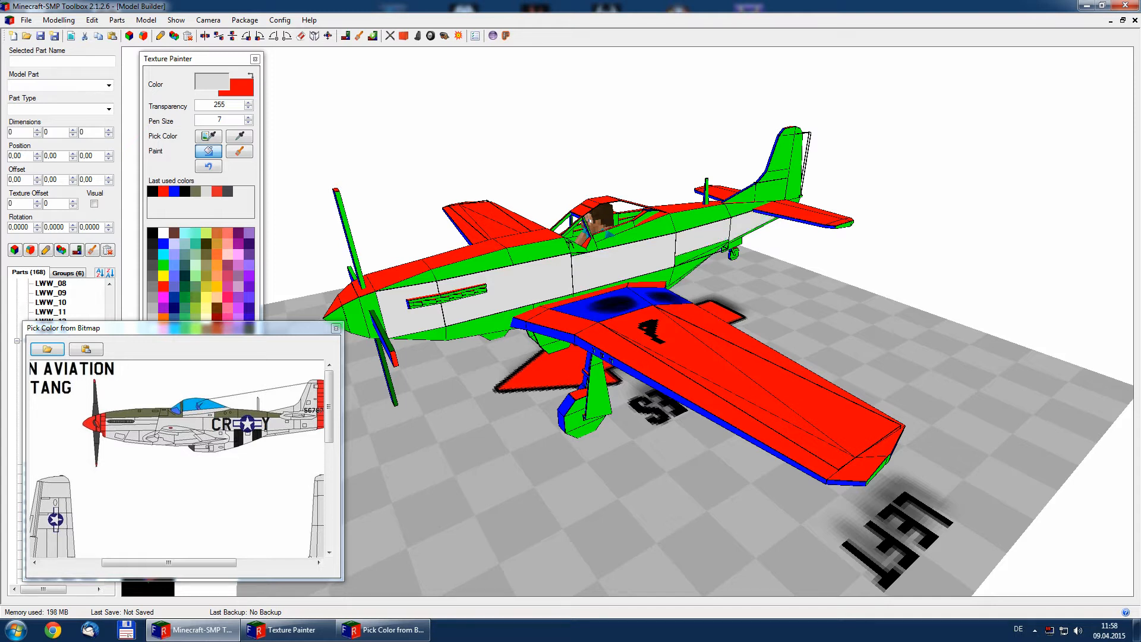
- Fill the left panels of the vertical fin ahead of the rudder with light gray
click(750, 192)
click(776, 175)
click(782, 154)
click(787, 131)
- Fill the upper surfaces of both horizontal stabilizers, including their tips and elevators, with light gray
middle_drag(787, 130, 624, 205)
click(854, 336)
click(783, 447)
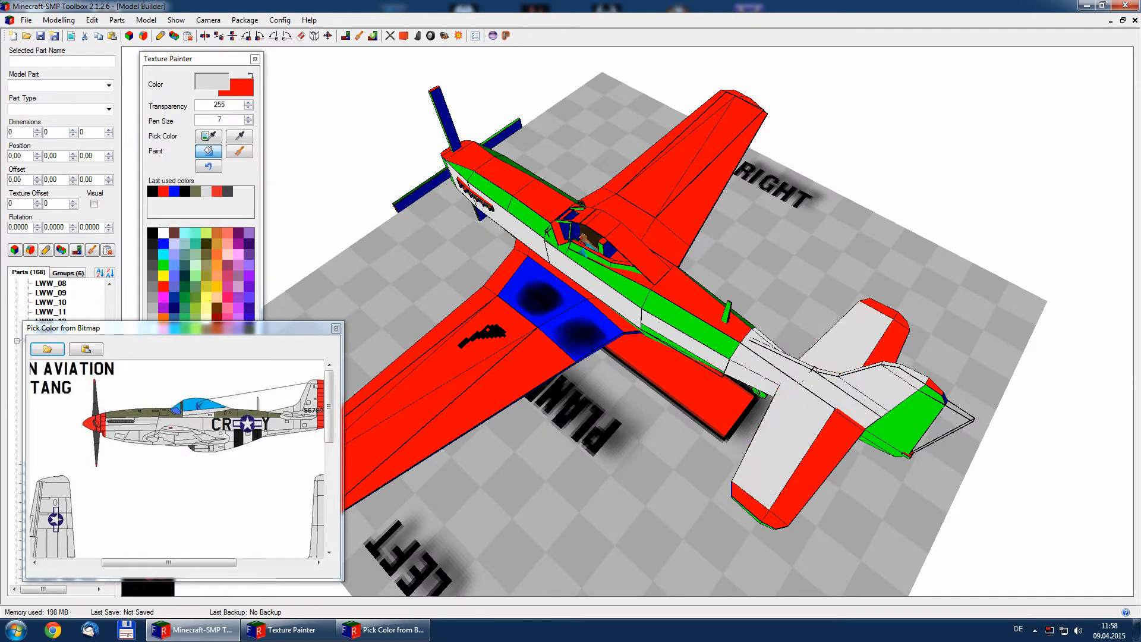
click(749, 504)
click(878, 308)
click(889, 342)
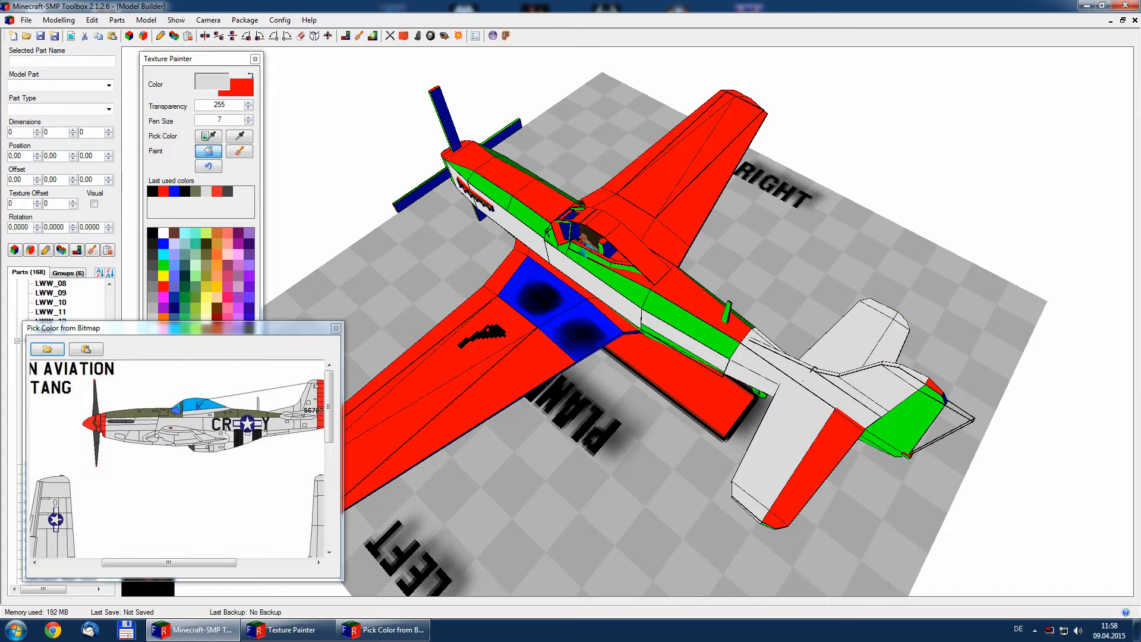
click(772, 521)
click(809, 467)
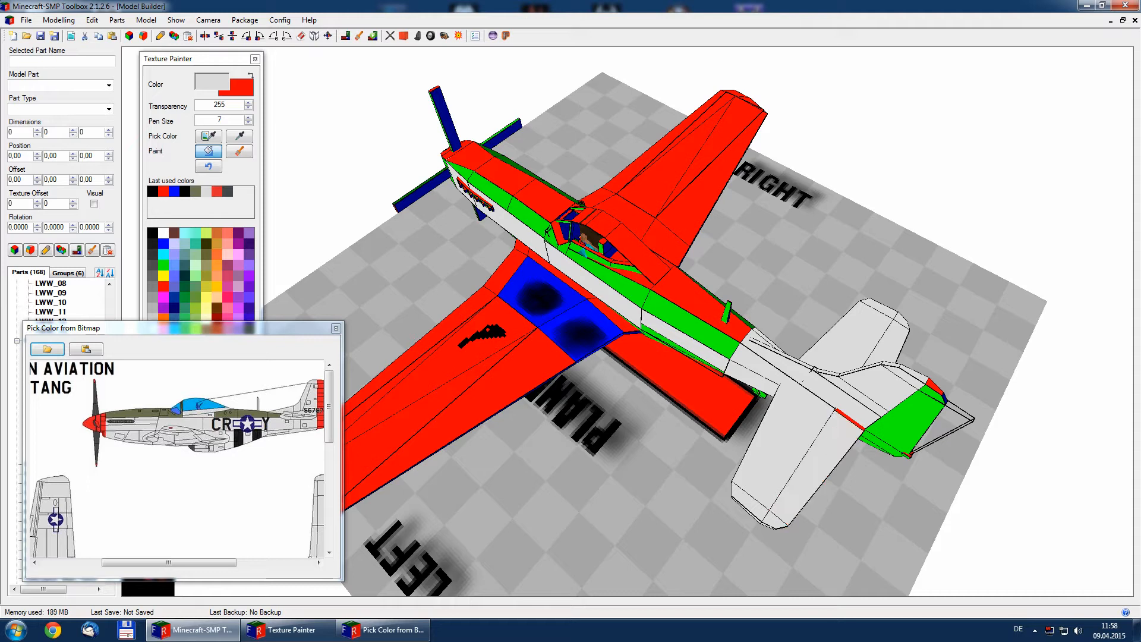
middle_drag(809, 440, 714, 437)
click(746, 450)
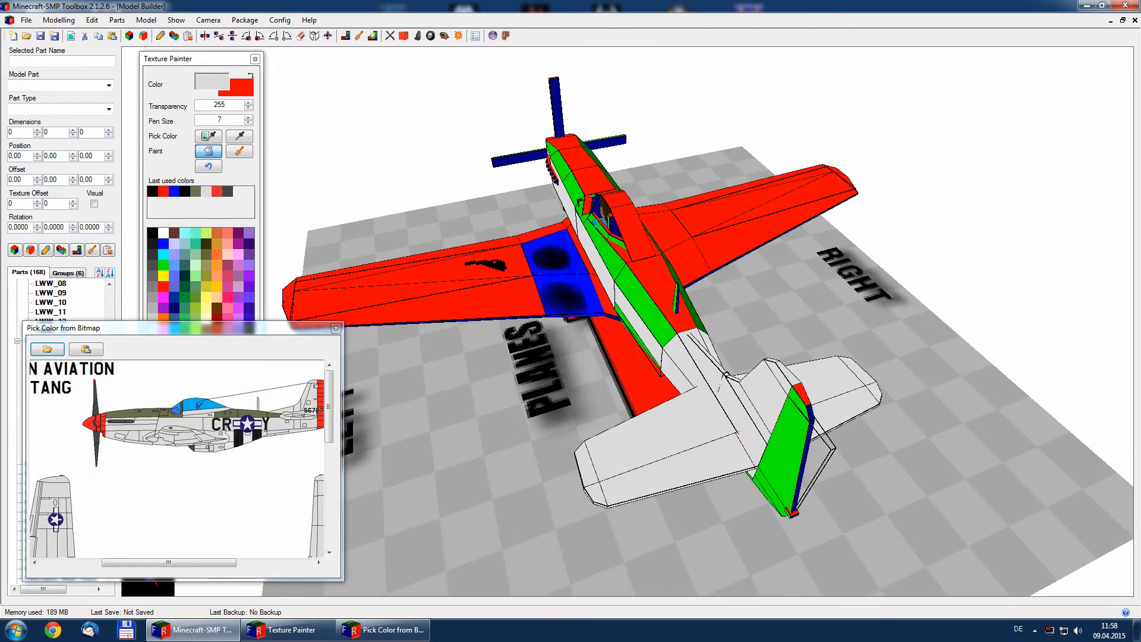
- Fill the blue wing root panels and the large rear panels on top of the left wing with light gray
click(567, 295)
click(555, 255)
click(543, 233)
click(493, 298)
click(482, 265)
- Fill the left wing's tip, forward upper panel and the strips along the fuselage with light gray
middle_drag(482, 265, 638, 220)
click(524, 583)
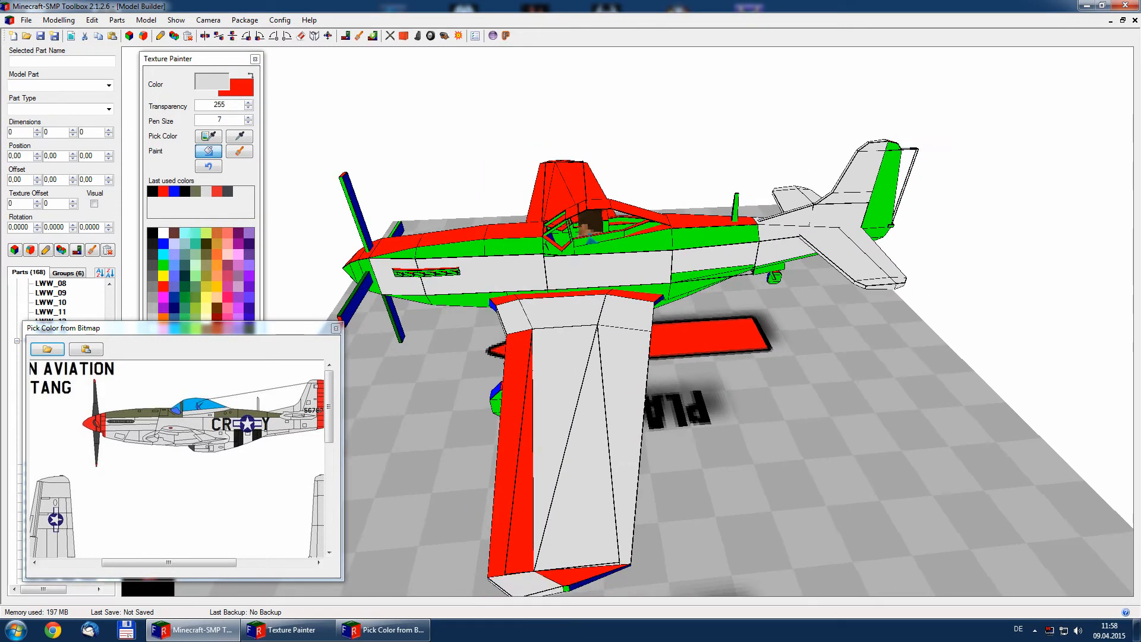
click(579, 575)
click(518, 511)
click(506, 300)
click(562, 295)
click(633, 296)
- Fill the remaining green panels on the right fuselage side below the cockpit with light gray
middle_drag(633, 296, 818, 342)
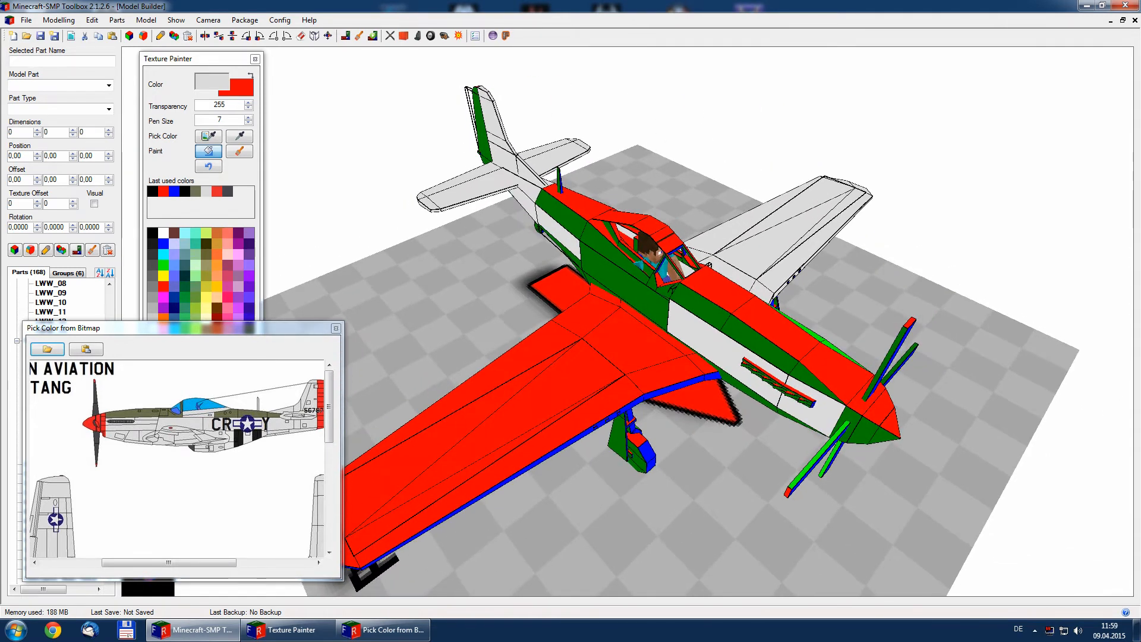
click(626, 288)
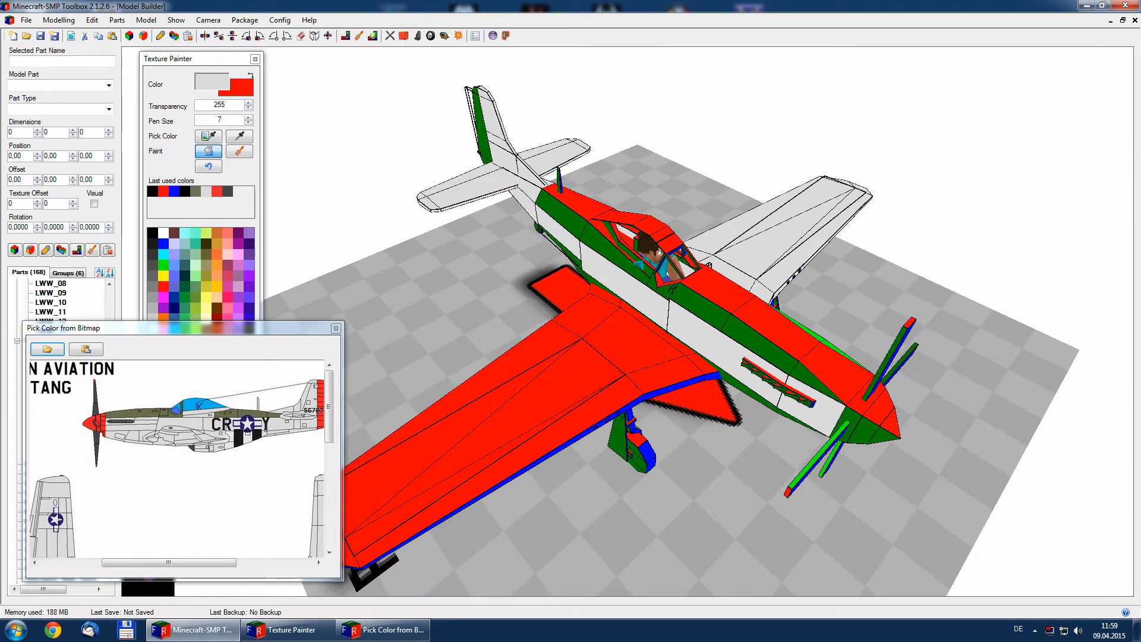
click(606, 245)
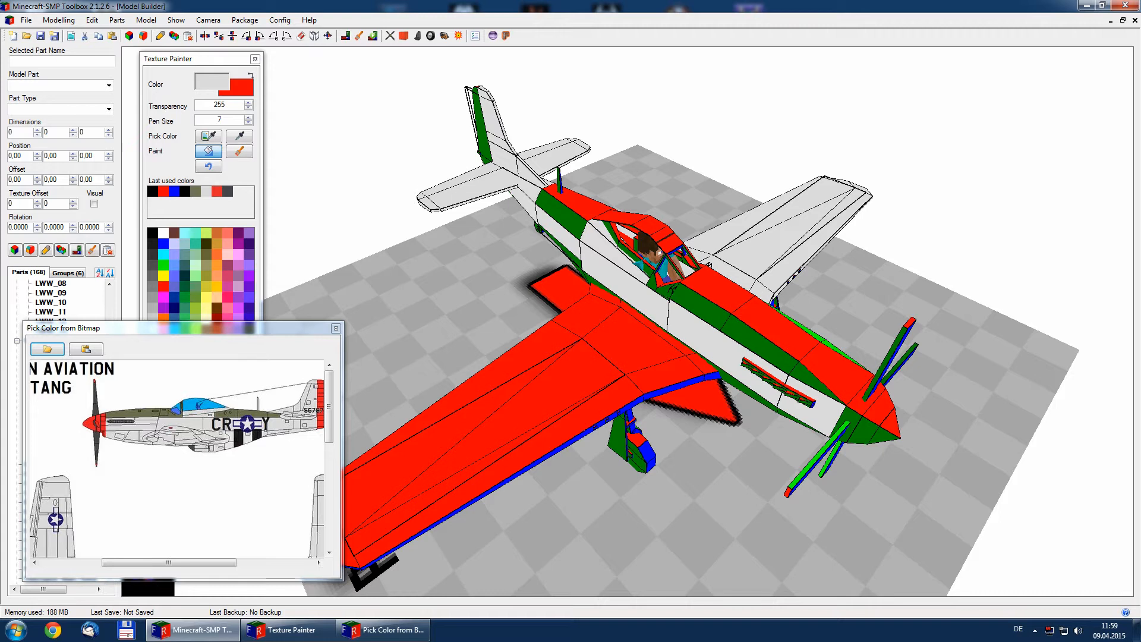
- Fill the root panels on top of the right wing with light gray
middle_drag(630, 353, 632, 338)
click(632, 336)
click(585, 311)
click(605, 294)
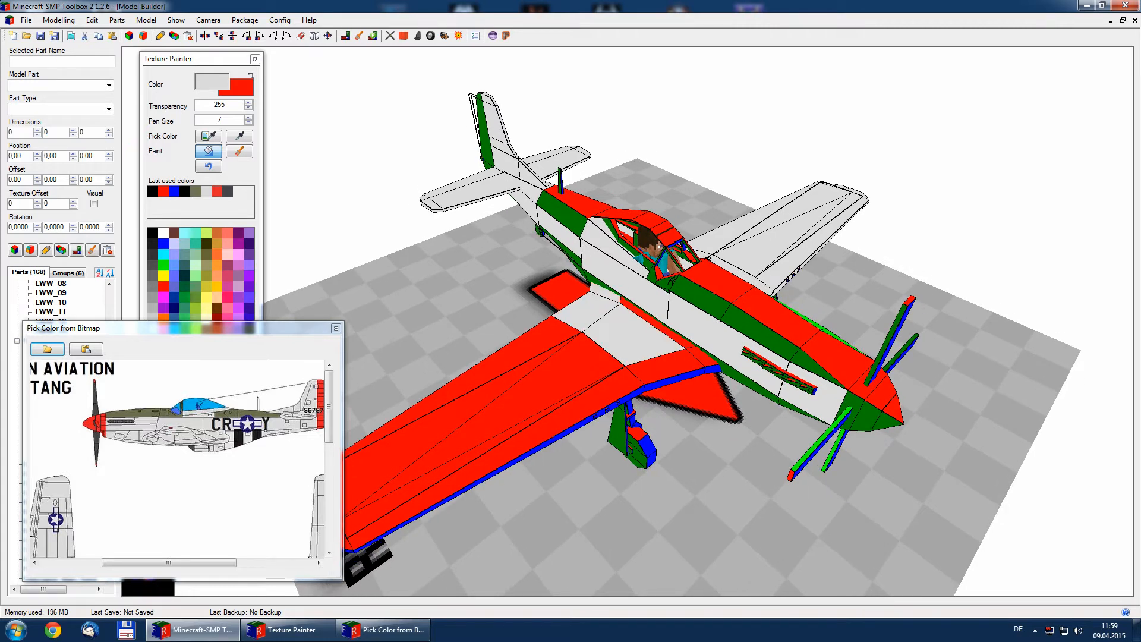
click(657, 324)
click(703, 358)
- Hide the floor and fill the underside panels from the nose to the wing center with light gray
middle_drag(703, 359, 598, 303)
click(177, 20)
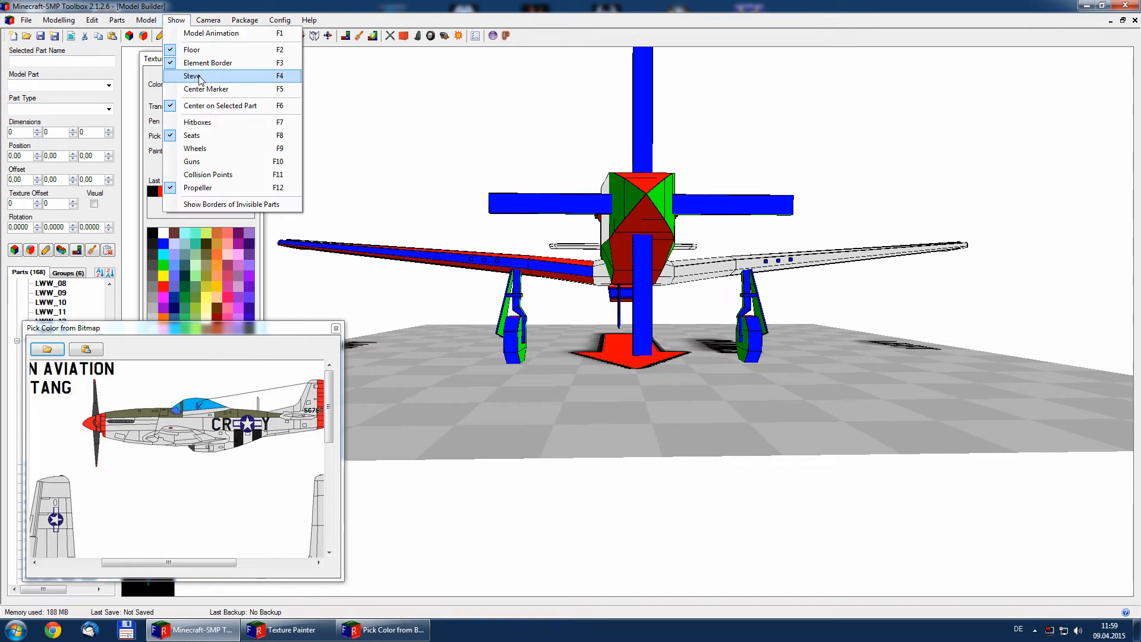
click(196, 47)
middle_drag(594, 297, 737, 253)
click(553, 304)
click(441, 303)
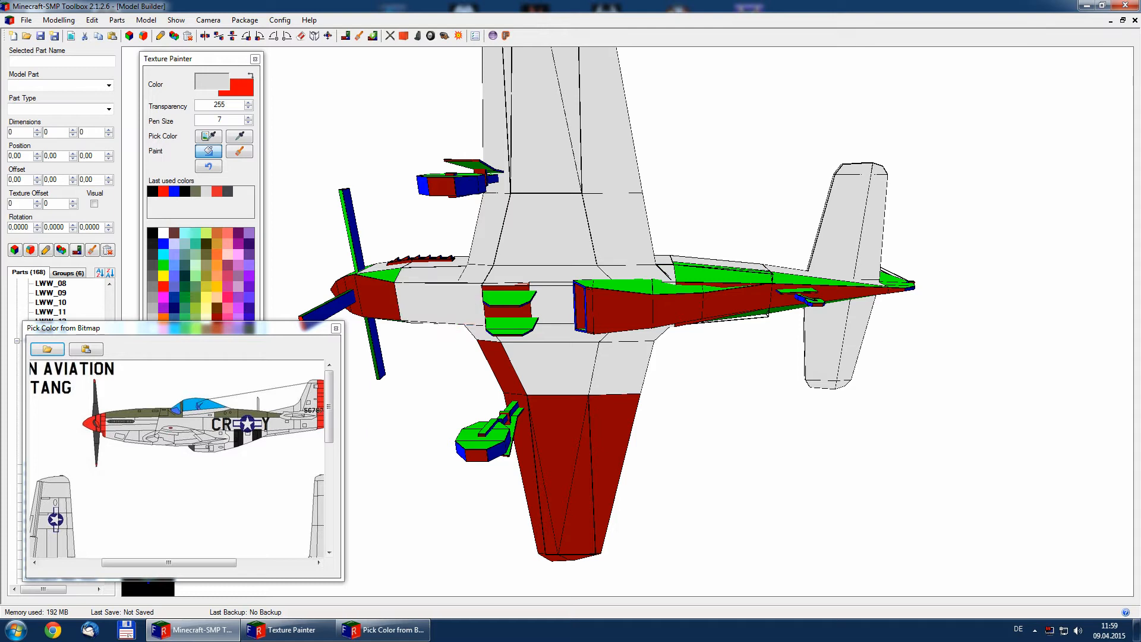
click(379, 298)
click(506, 310)
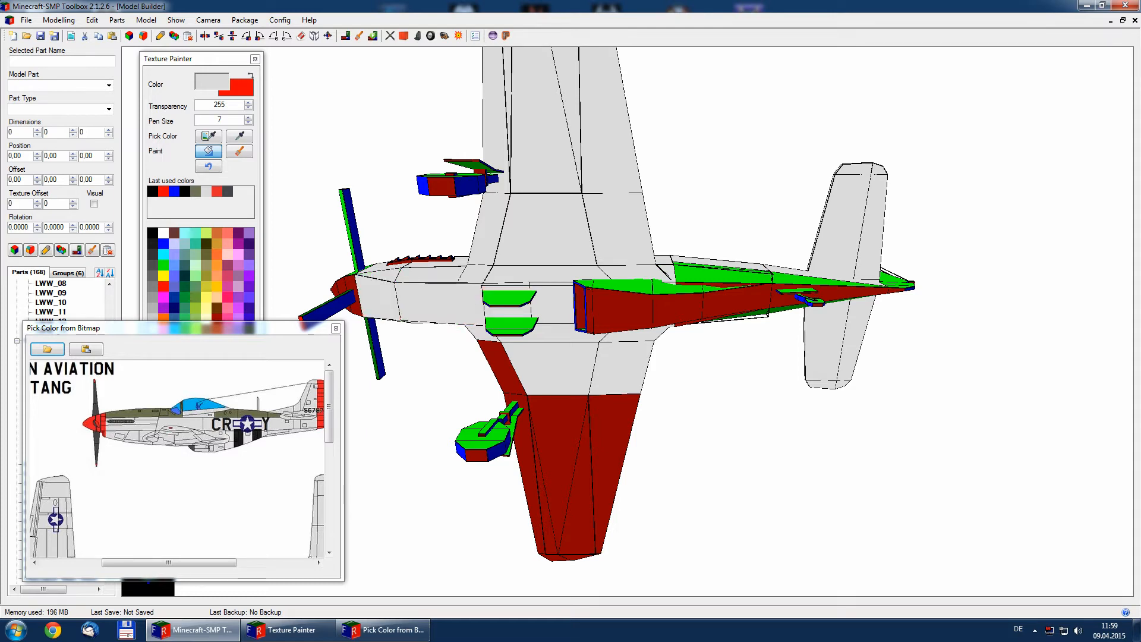
- Fill the red underside panels of the right wing with light gray
click(557, 447)
click(503, 367)
click(532, 470)
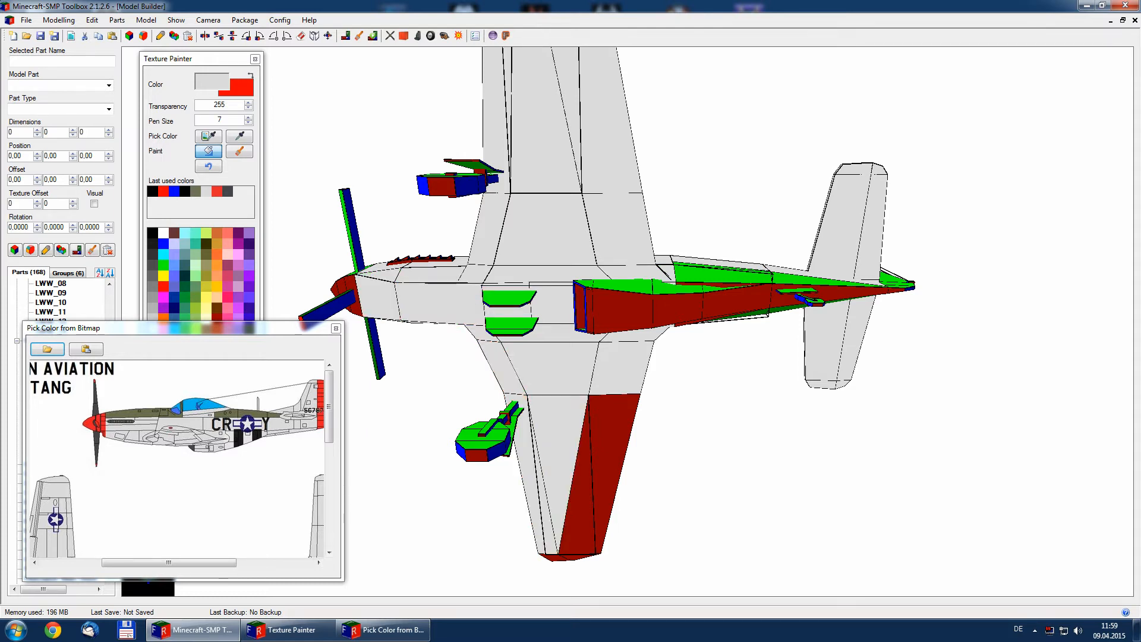
click(600, 474)
- Fill the lower panels of the rear fuselage behind the left wing with light gray
middle_drag(601, 474, 550, 549)
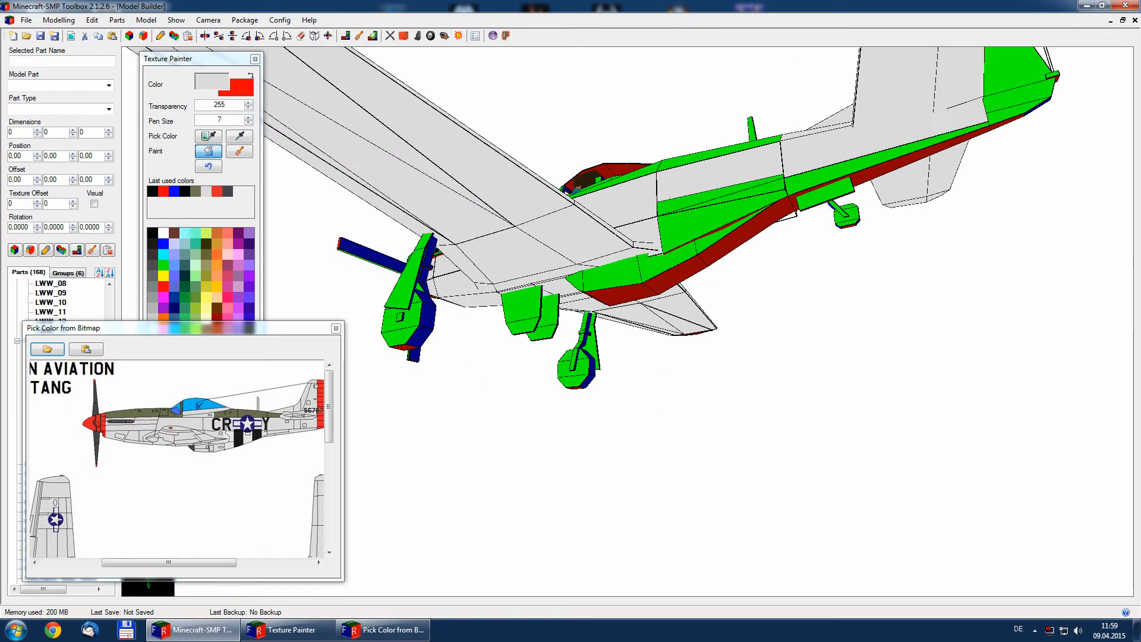
click(698, 222)
click(716, 197)
click(838, 170)
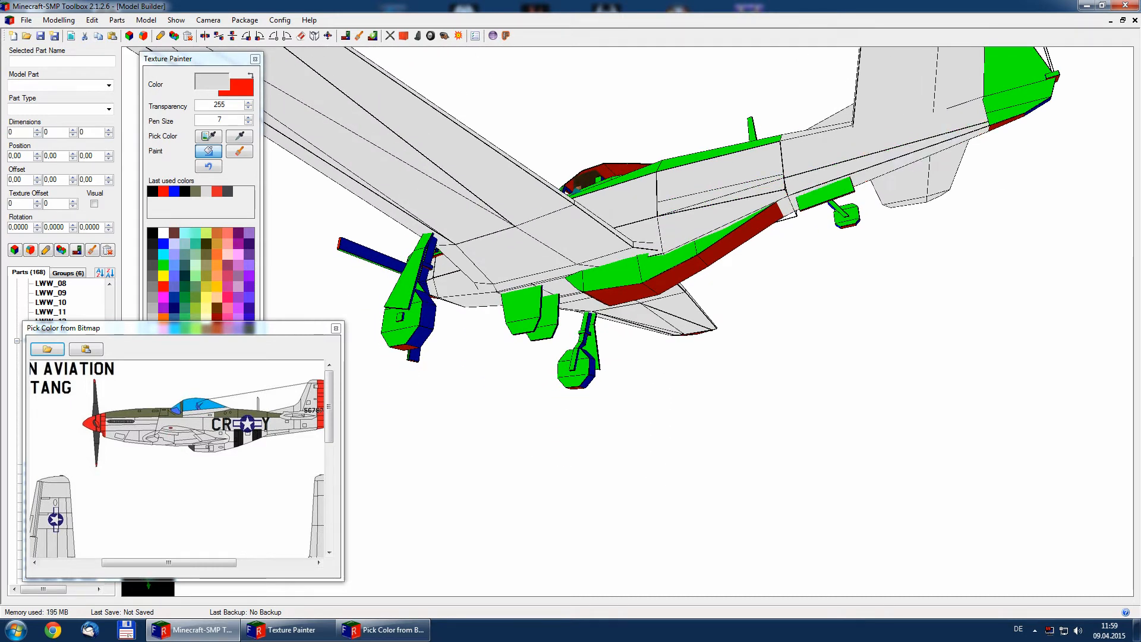
- Fill the side and bottom panels of the belly air scoop with light gray
middle_drag(838, 170, 825, 221)
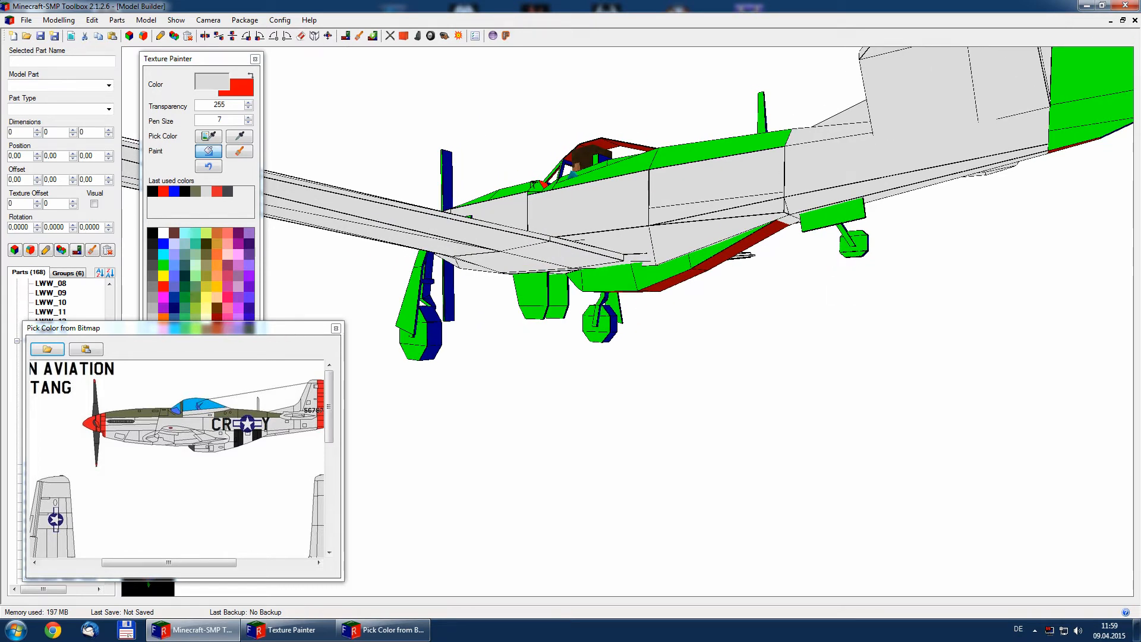
click(668, 273)
click(612, 281)
click(716, 250)
click(743, 245)
- Fill the main landing gear doors, the belly intake side and the tail wheel door with light gray
middle_drag(742, 245, 892, 215)
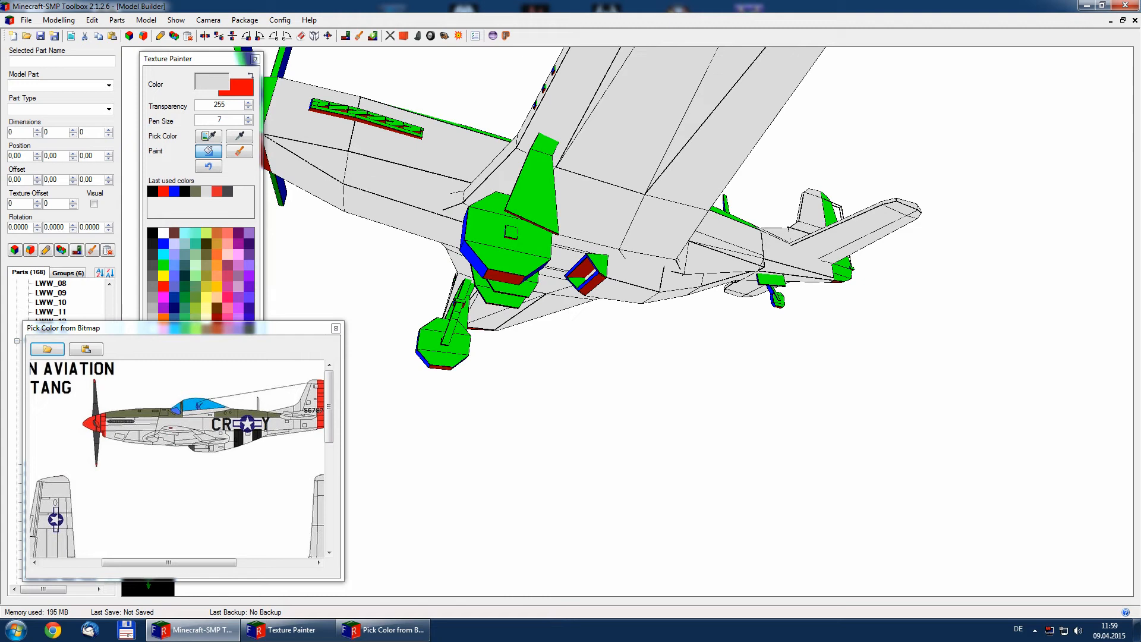
click(530, 191)
click(544, 145)
middle_drag(544, 144, 625, 154)
click(545, 255)
click(548, 288)
click(583, 250)
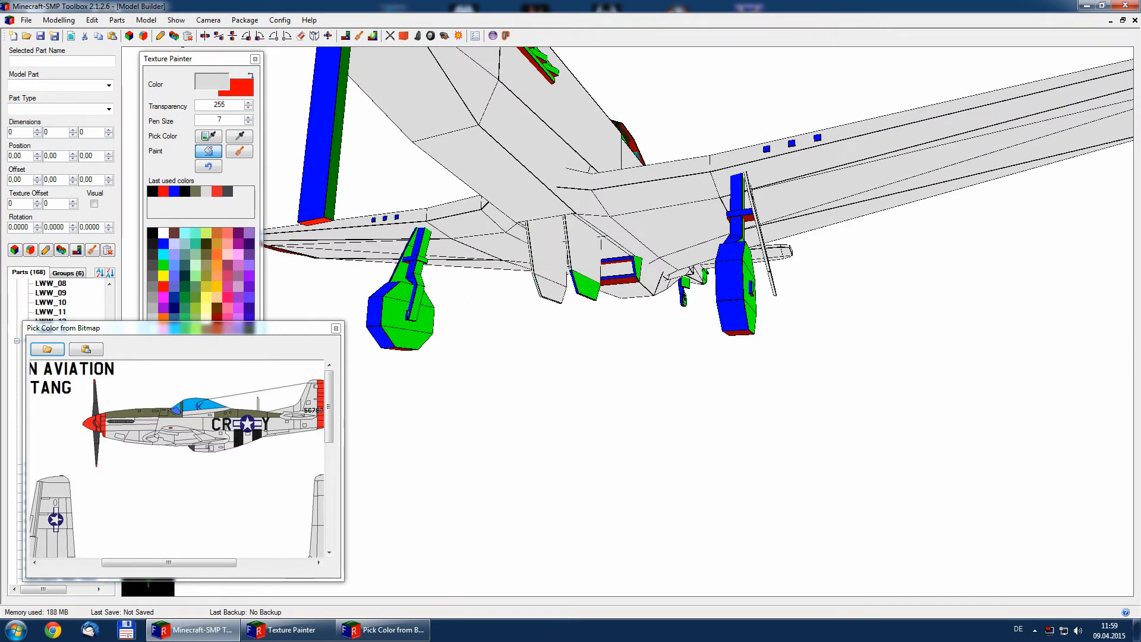
click(585, 288)
middle_drag(585, 288, 594, 214)
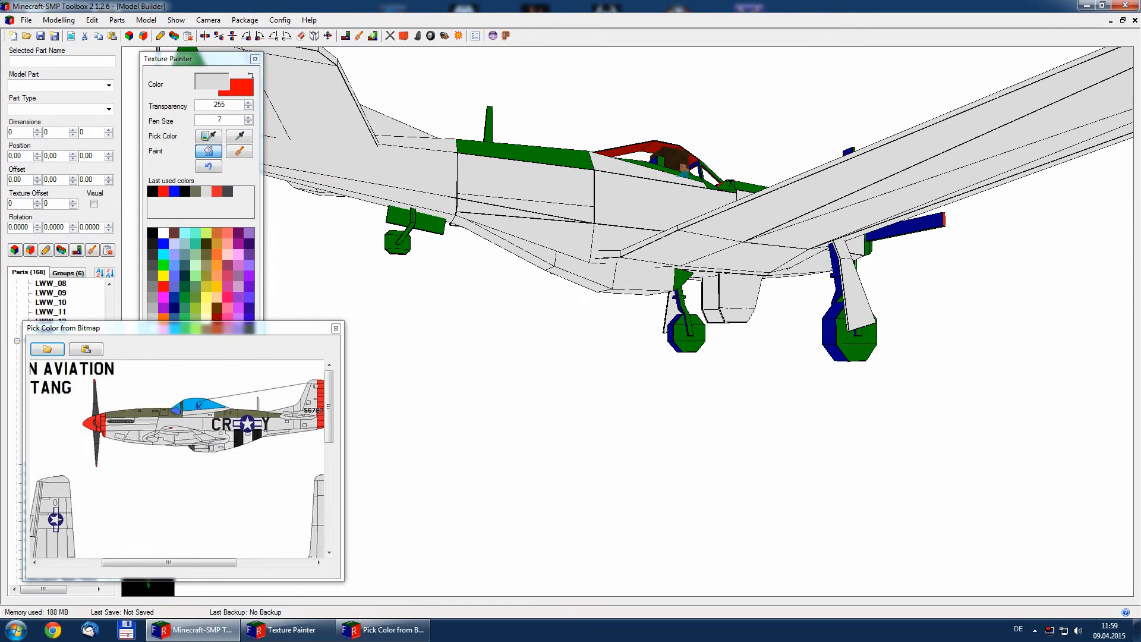
click(428, 221)
- Select red from the recently used colors and fill the propeller spinner panels with it
middle_drag(428, 221, 475, 160)
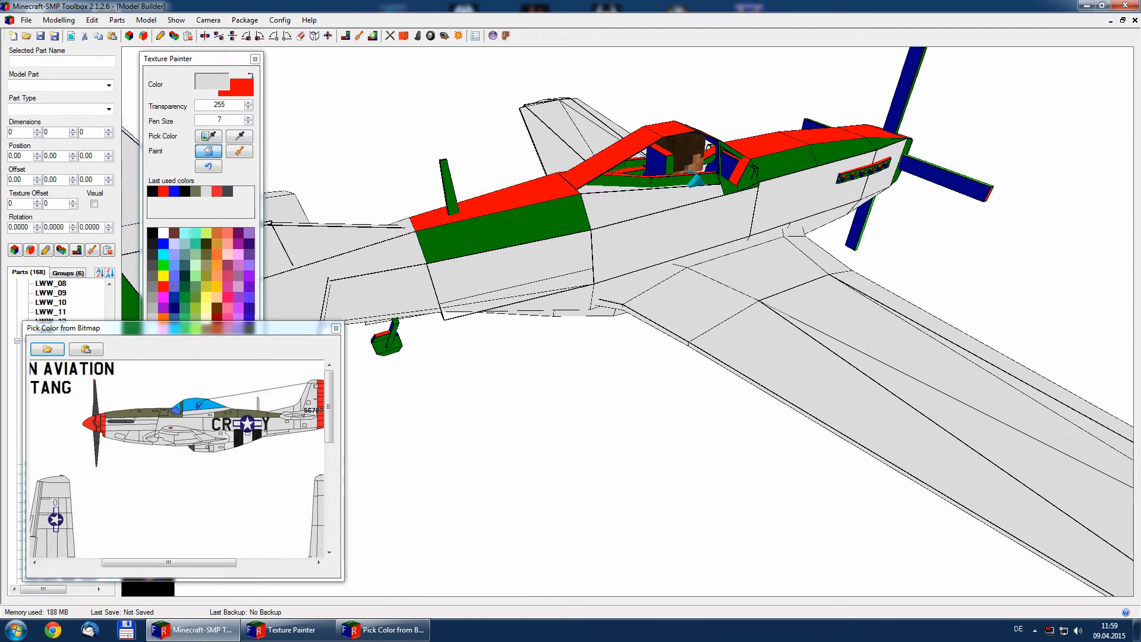
middle_drag(690, 285, 778, 267)
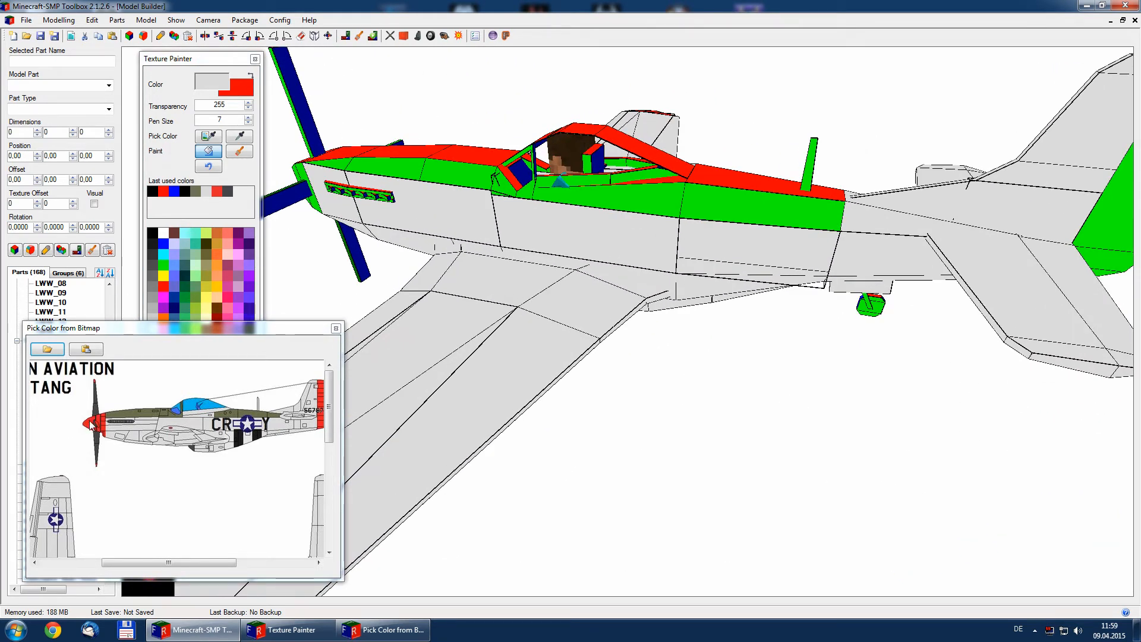
click(163, 192)
middle_drag(416, 380, 457, 366)
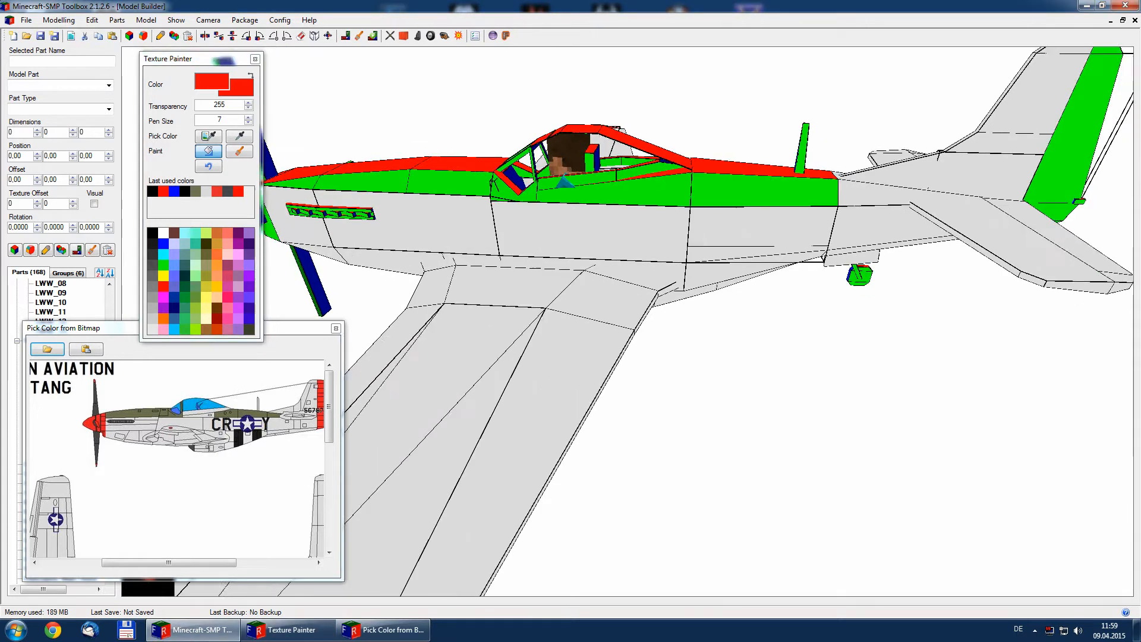
scroll(458, 366, down, 5)
middle_drag(369, 356, 327, 345)
click(444, 310)
click(472, 310)
click(491, 320)
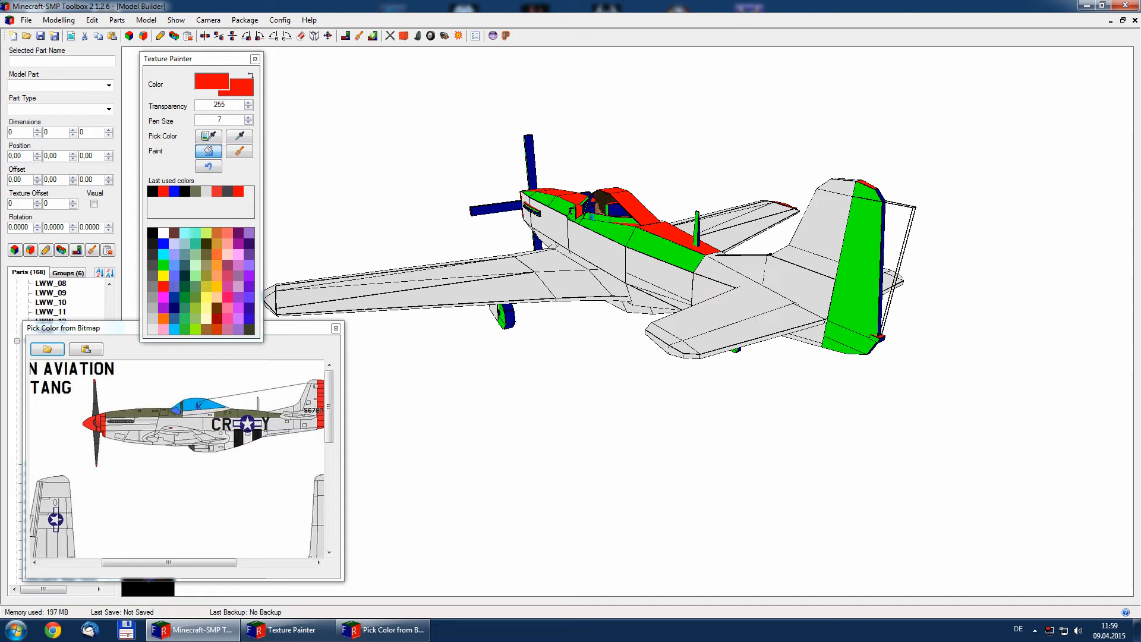
- Fill the remaining green side panels of the rudder with red
click(866, 192)
click(859, 264)
click(850, 336)
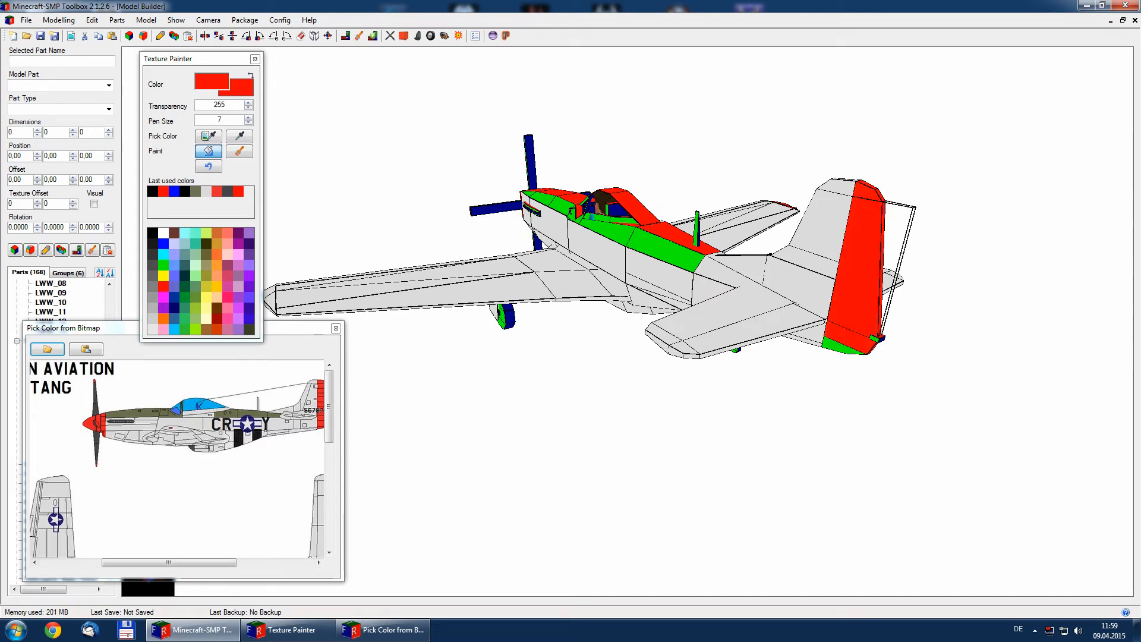
click(844, 347)
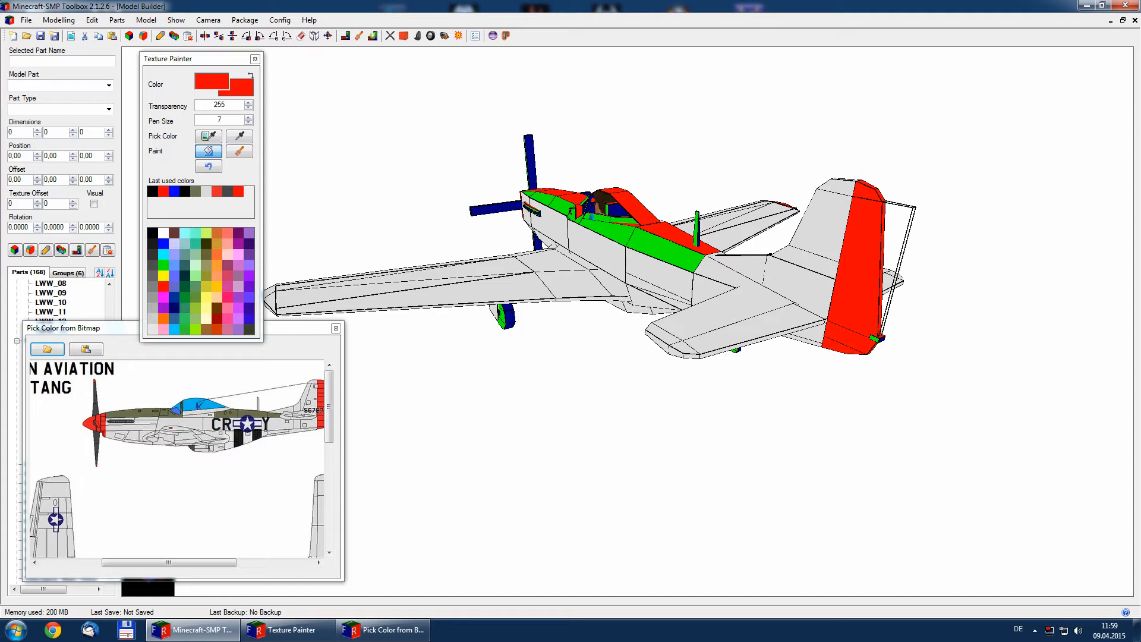
- Select olive from the recently used colors and fill the upper nose panels and the upper fuselage behind the canopy
middle_drag(773, 404, 464, 428)
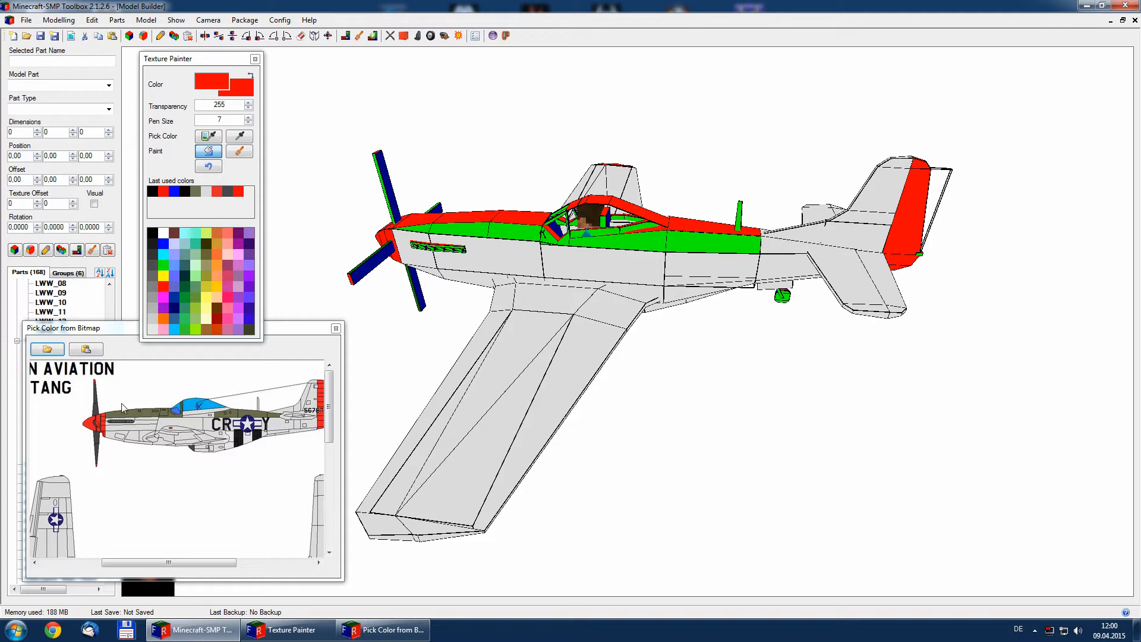
click(198, 193)
click(197, 192)
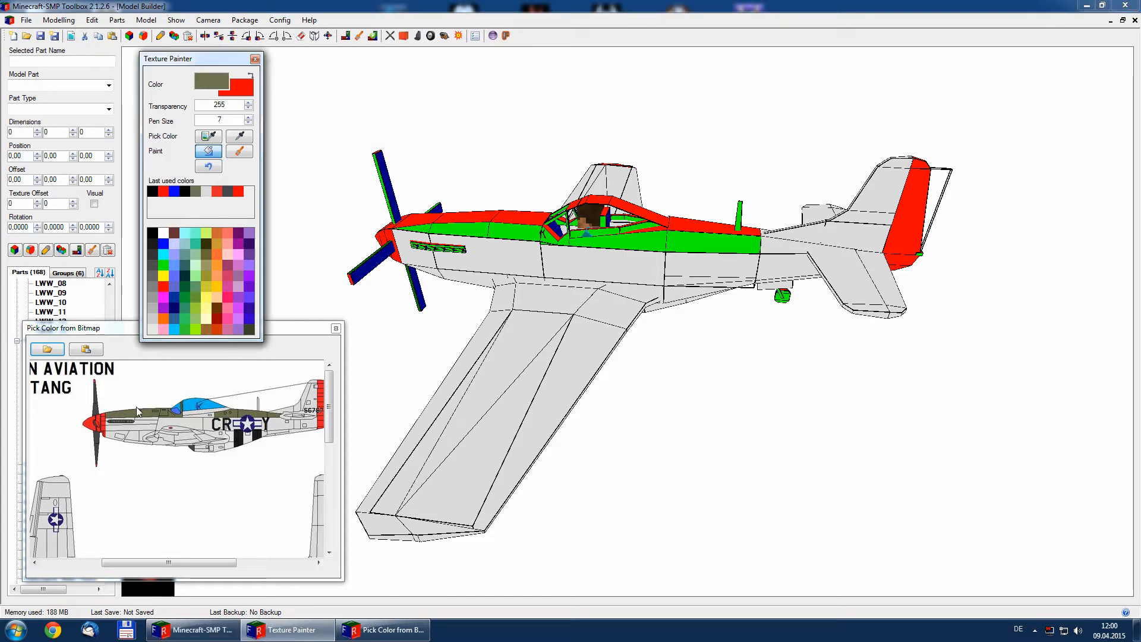
drag(395, 225, 547, 220)
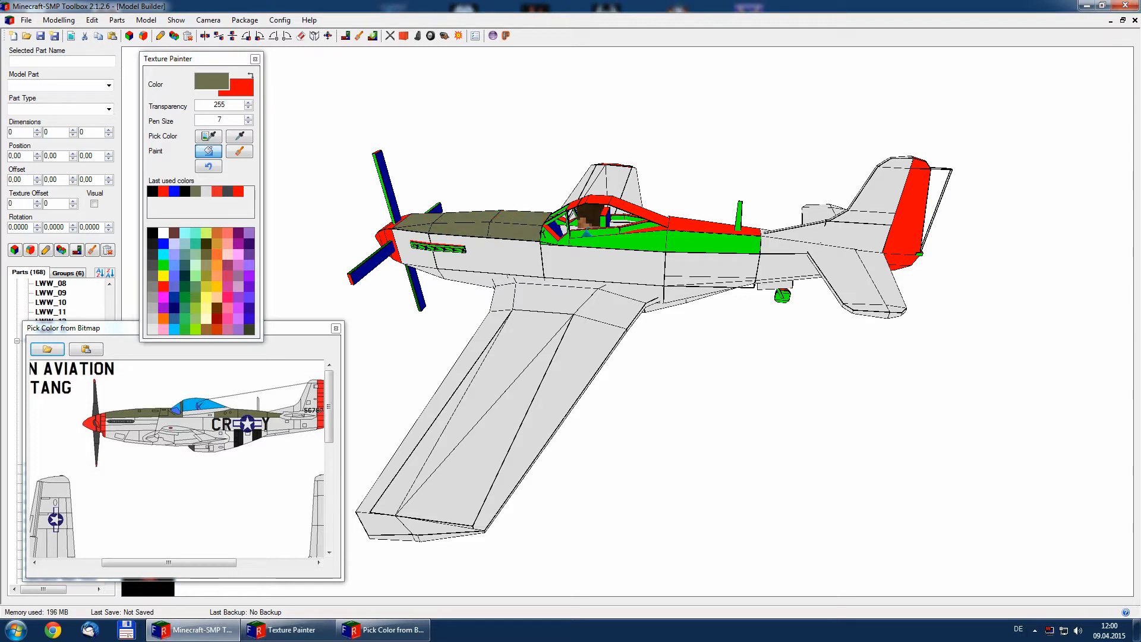
click(713, 235)
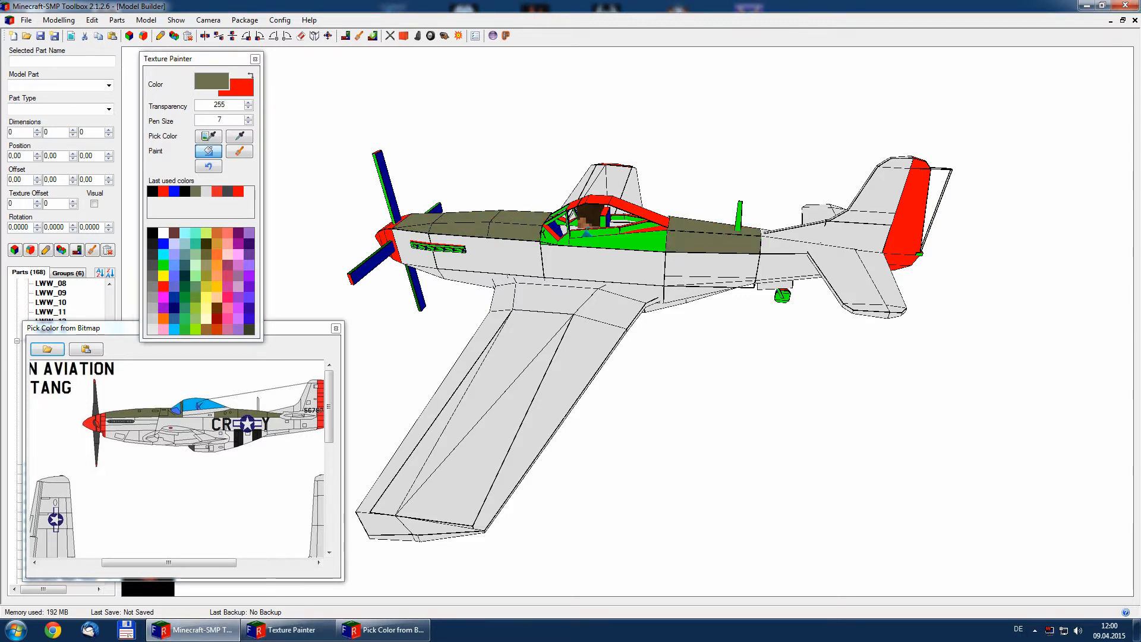
- Fill the windshield frame and the panels at its base with olive
middle_drag(713, 238, 656, 303)
scroll(656, 303, up, 4)
middle_drag(981, 380, 800, 230)
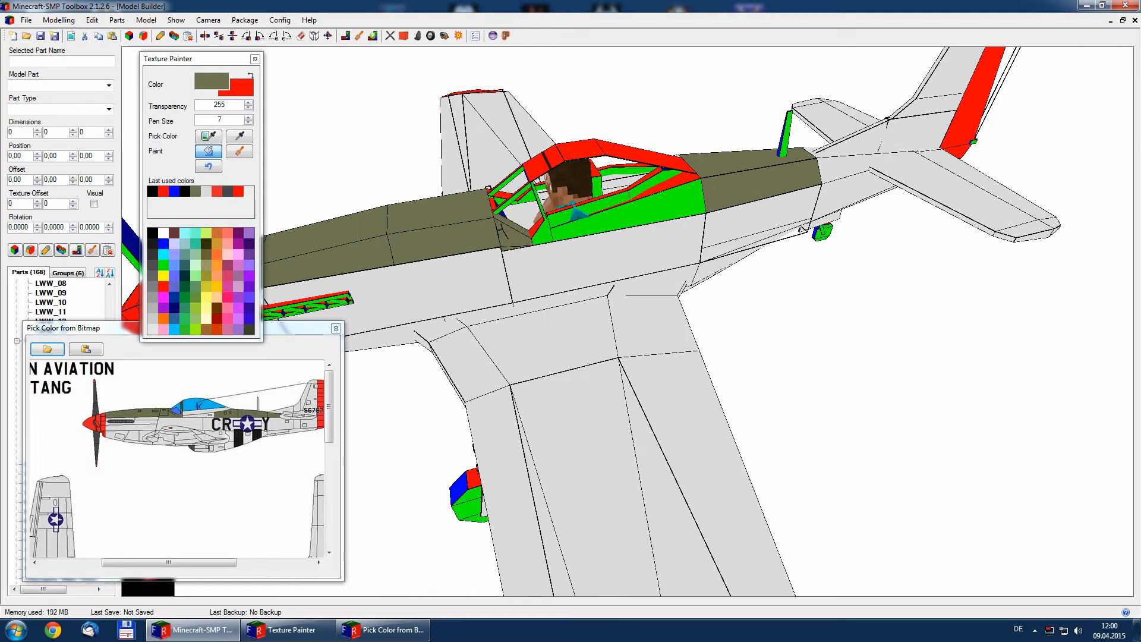
middle_drag(802, 229, 761, 265)
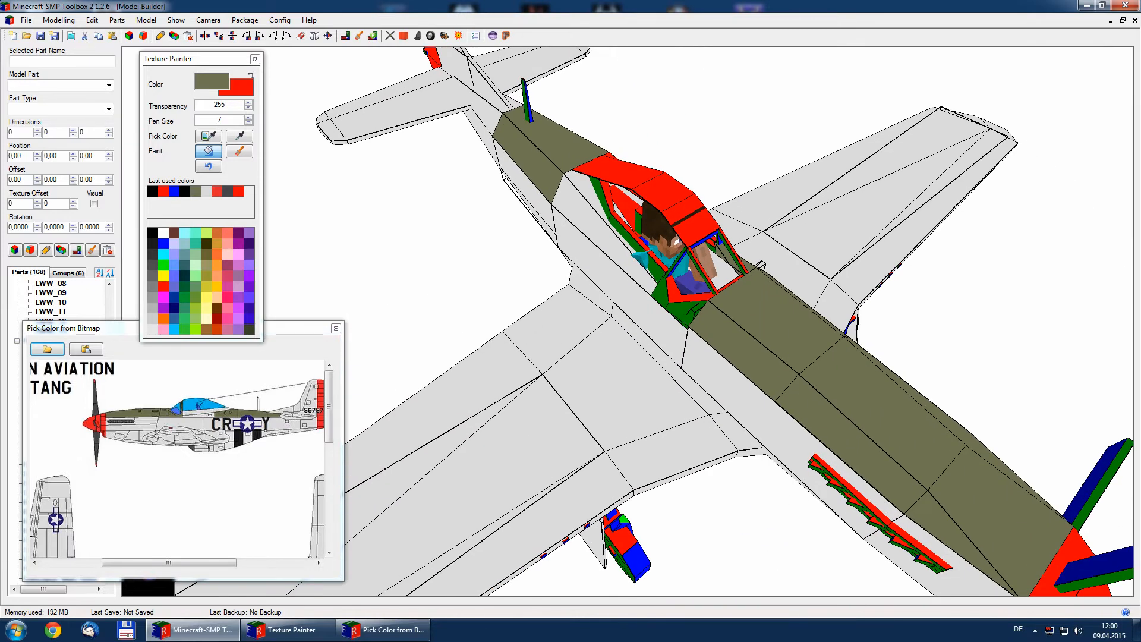
click(663, 290)
click(689, 310)
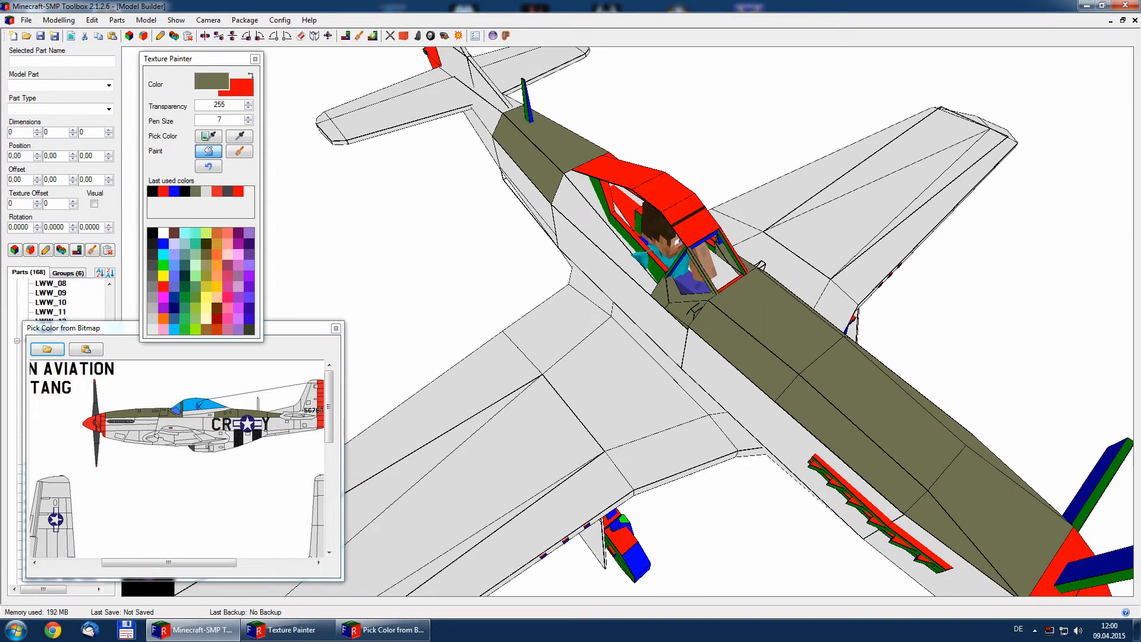
- Fill the fuselage side panels below the canopy with olive on both sides of the cockpit
scroll(713, 268, up, 5)
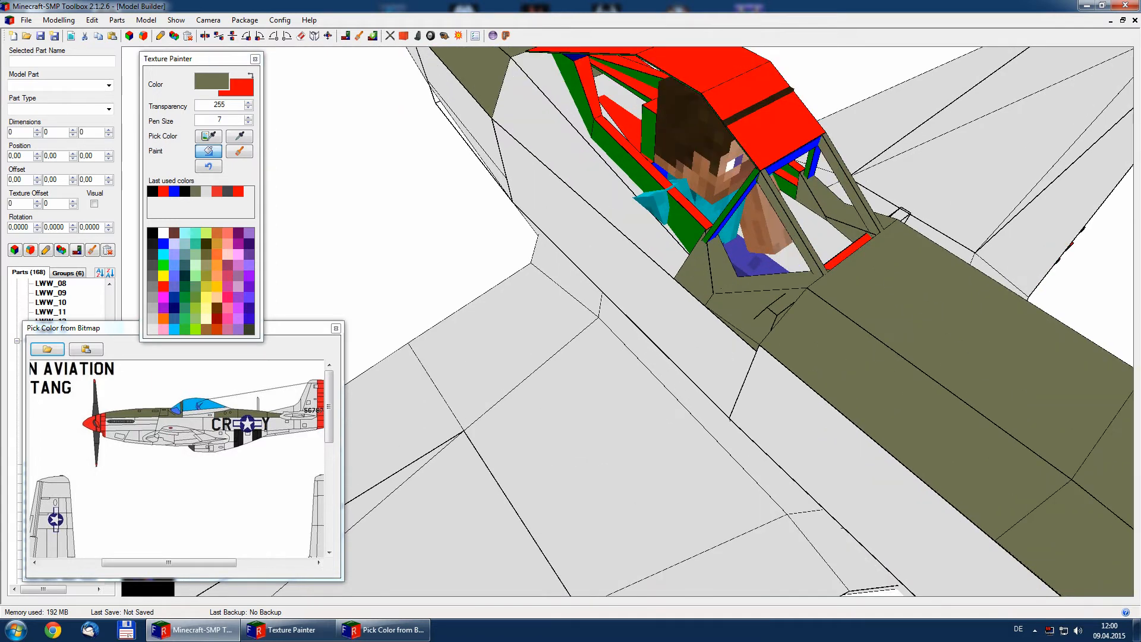
middle_drag(772, 320, 582, 321)
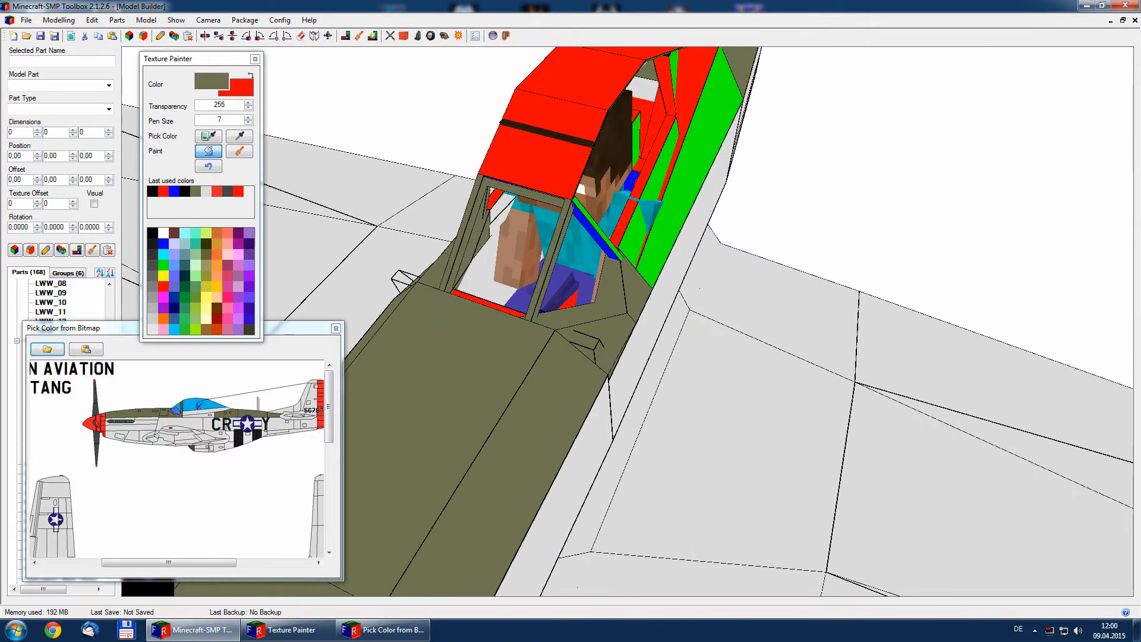
scroll(654, 321, down, 6)
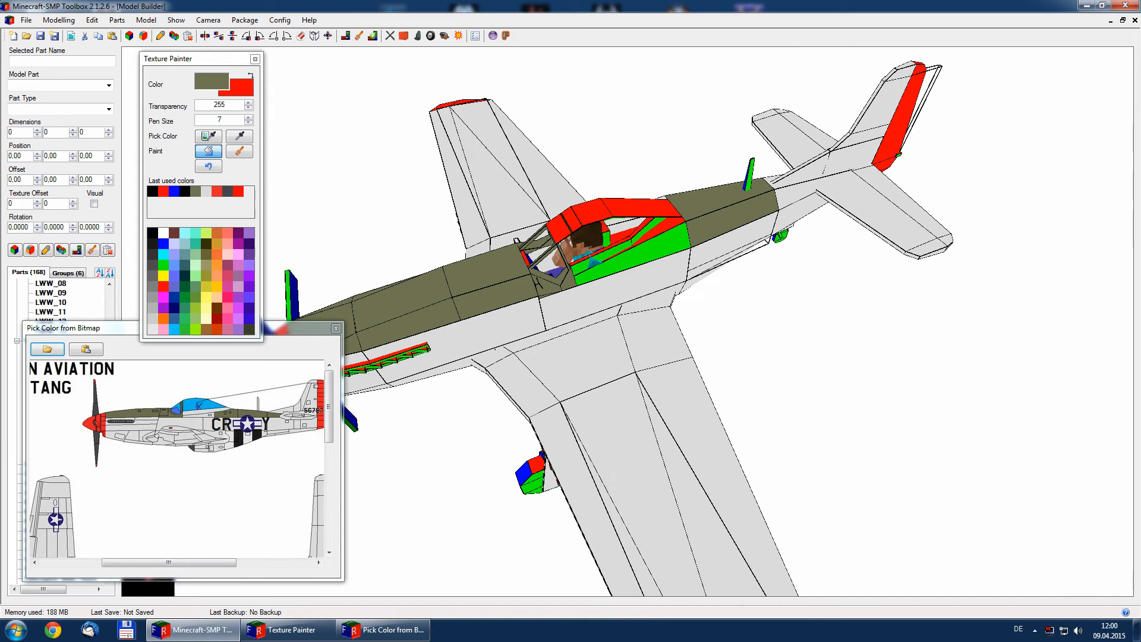
click(644, 256)
middle_drag(645, 255, 841, 259)
click(630, 259)
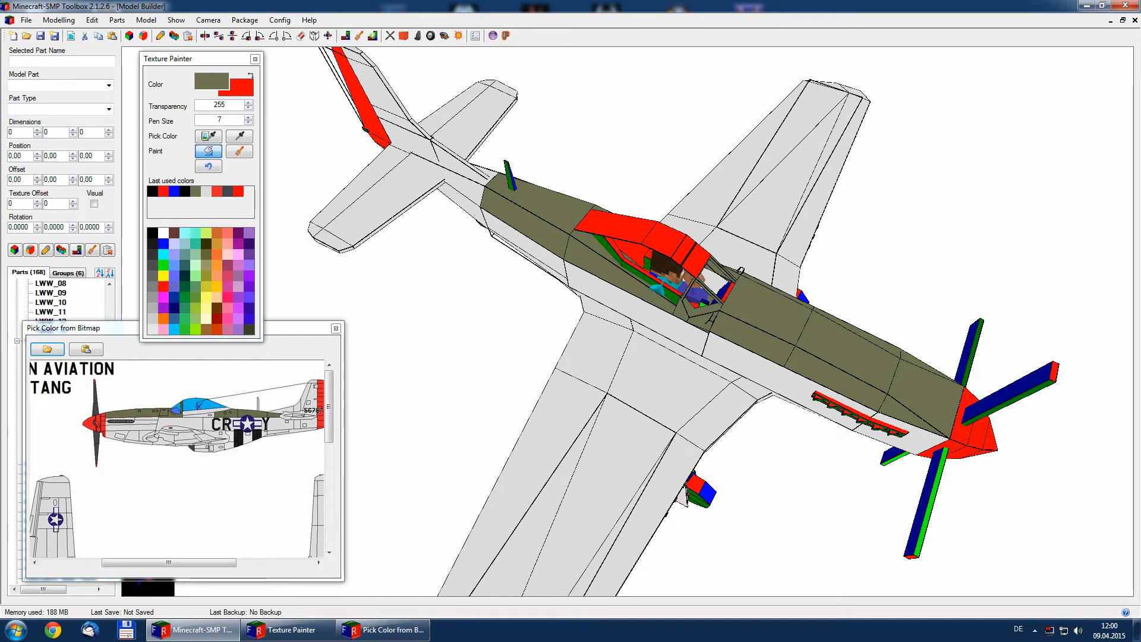
- Select light gray from the recently used colors and fill the lower canopy side frames and the antenna mast
middle_drag(594, 356, 666, 286)
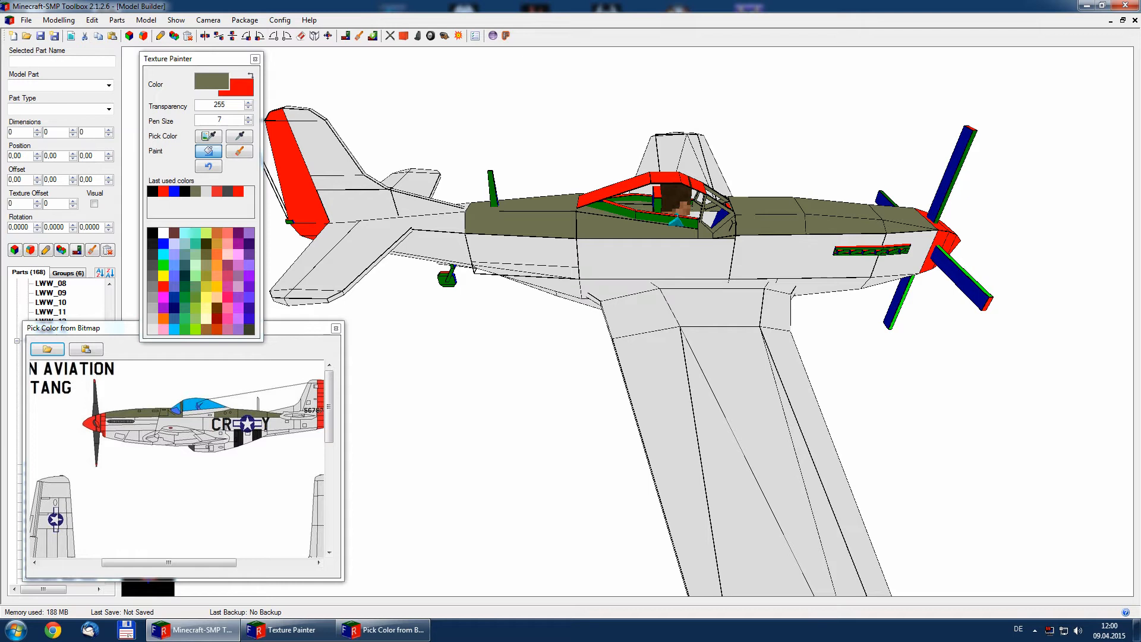
click(206, 192)
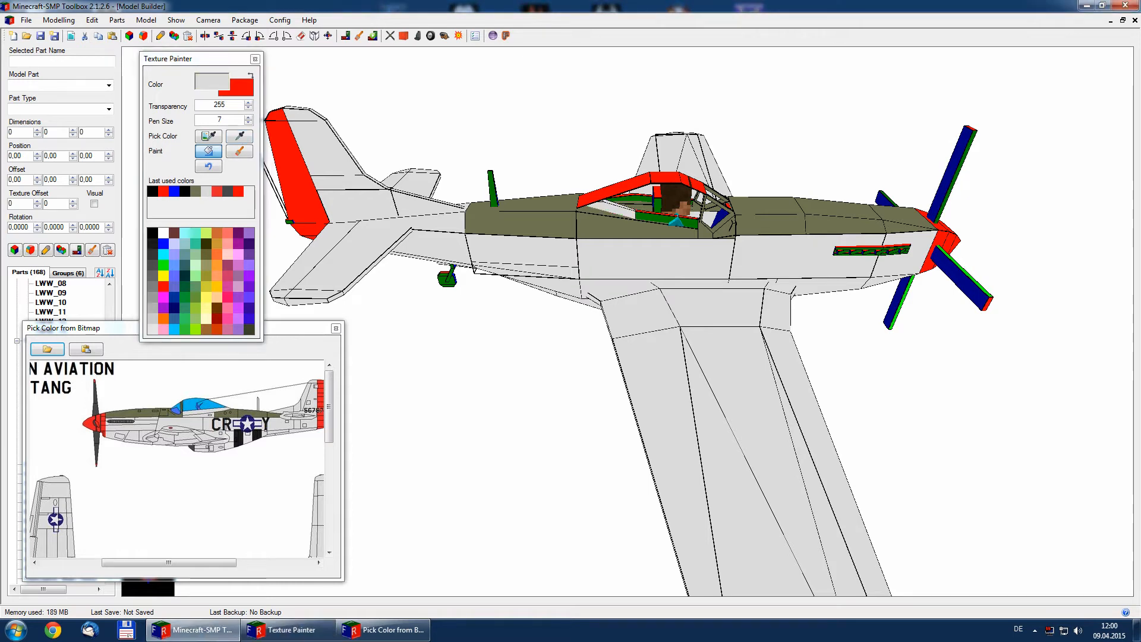
click(667, 219)
middle_drag(666, 219, 903, 232)
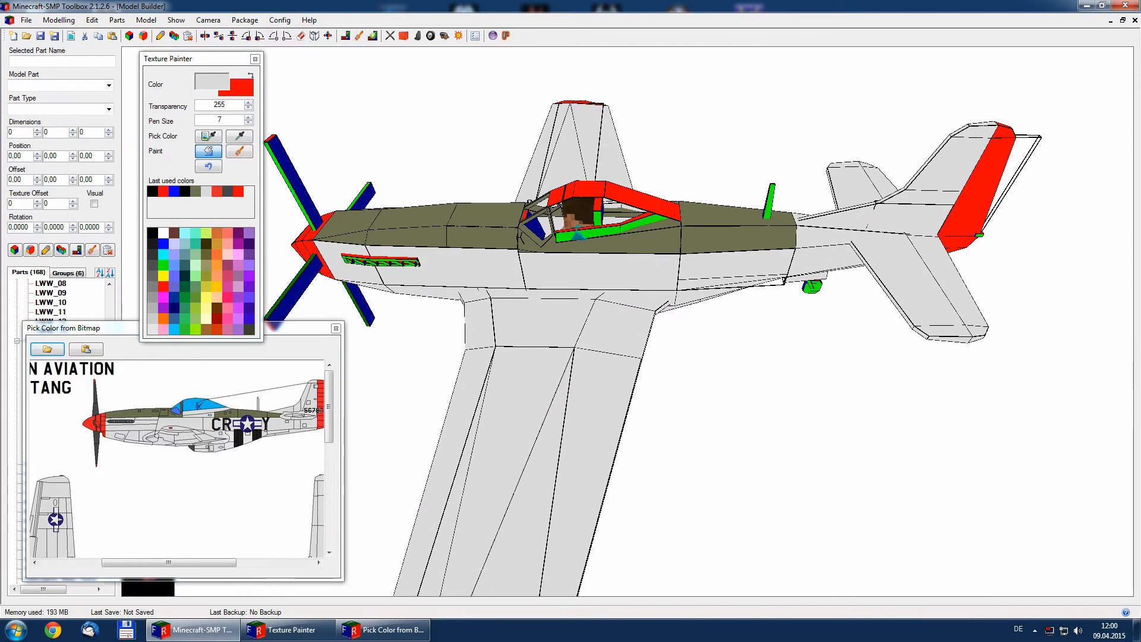
click(585, 234)
click(642, 223)
mouse_move(641, 223)
middle_down()
mouse_move(666, 221)
mouse_move(740, 169)
mouse_move(618, 235)
mouse_move(627, 232)
middle_up()
click(768, 206)
- Switch to the brush with black and a pen size of 3, and try a dab on the left cockpit side panel
mouse_move(768, 205)
middle_down()
mouse_move(523, 297)
mouse_move(380, 416)
middle_up()
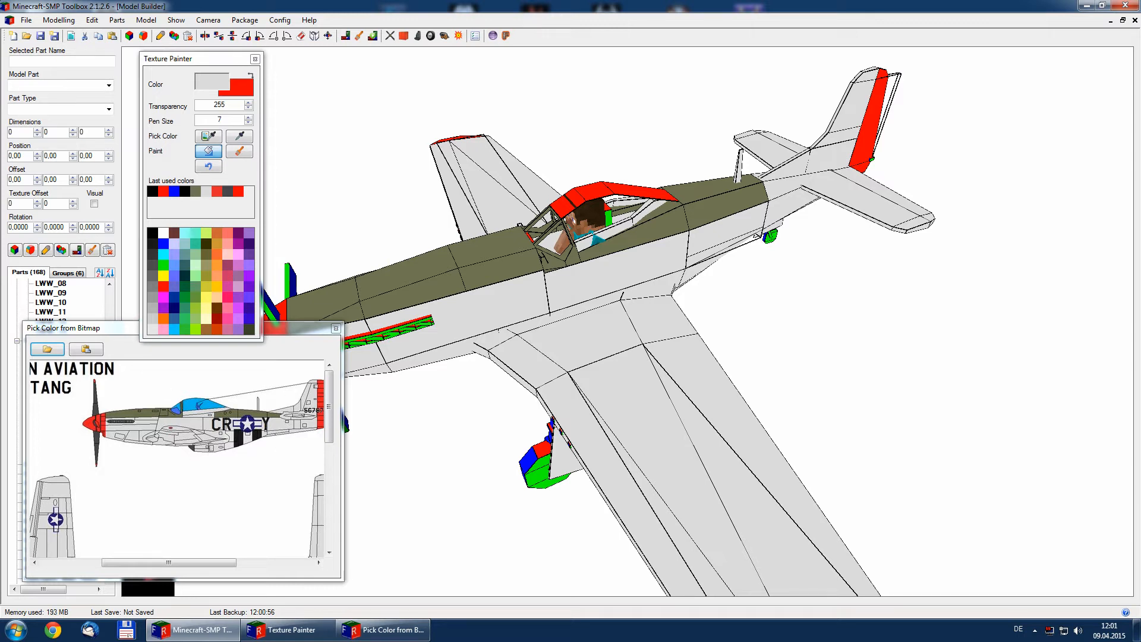
click(156, 233)
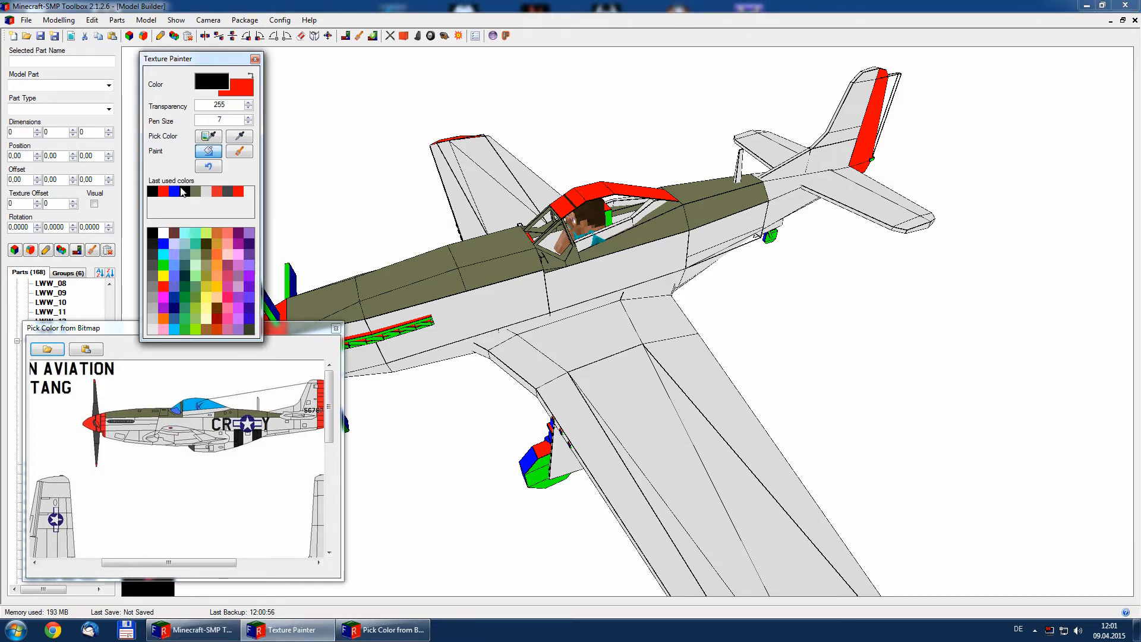
click(247, 153)
click(248, 123)
click(248, 118)
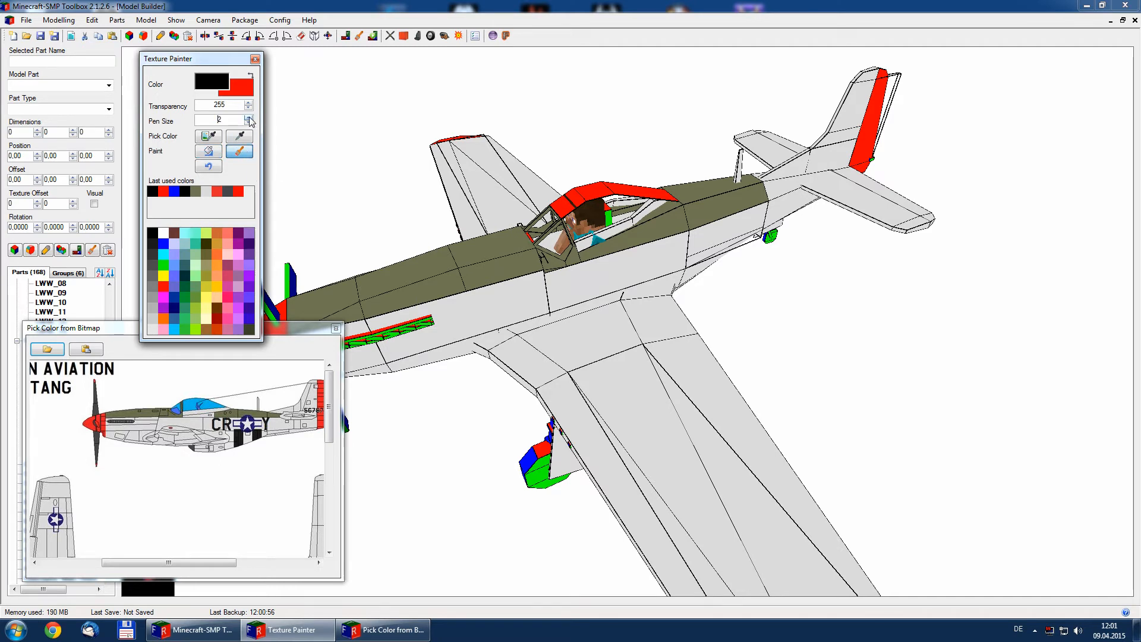
middle_drag(535, 333, 416, 324)
scroll(416, 324, up, 4)
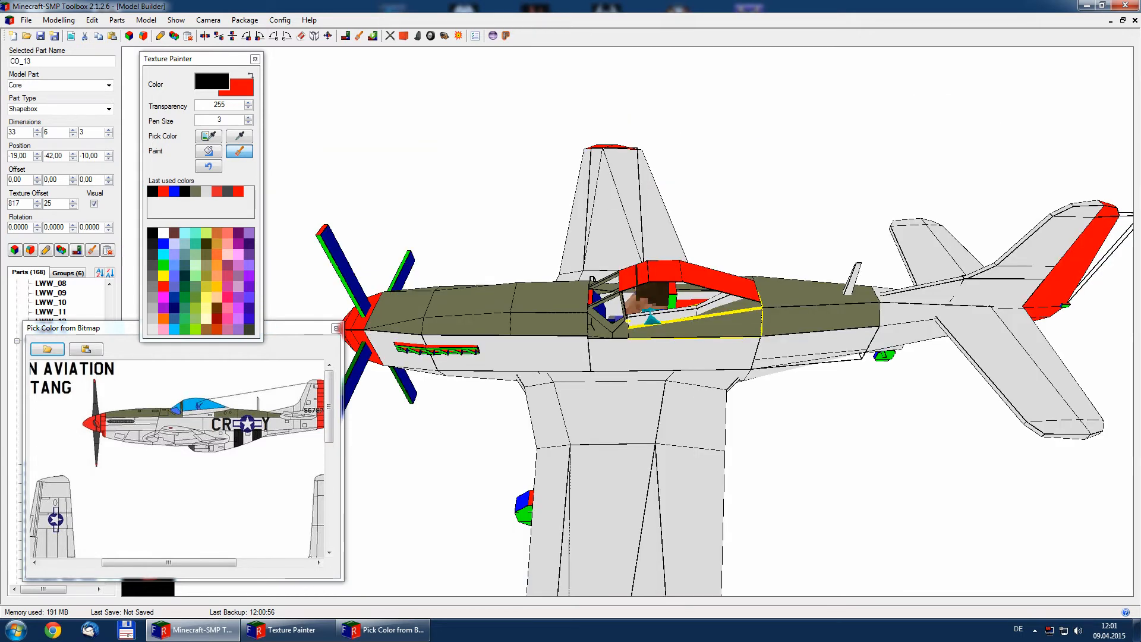
mouse_move(628, 321)
middle_down()
mouse_move(571, 315)
mouse_move(601, 301)
middle_up()
scroll(600, 300, up, 5)
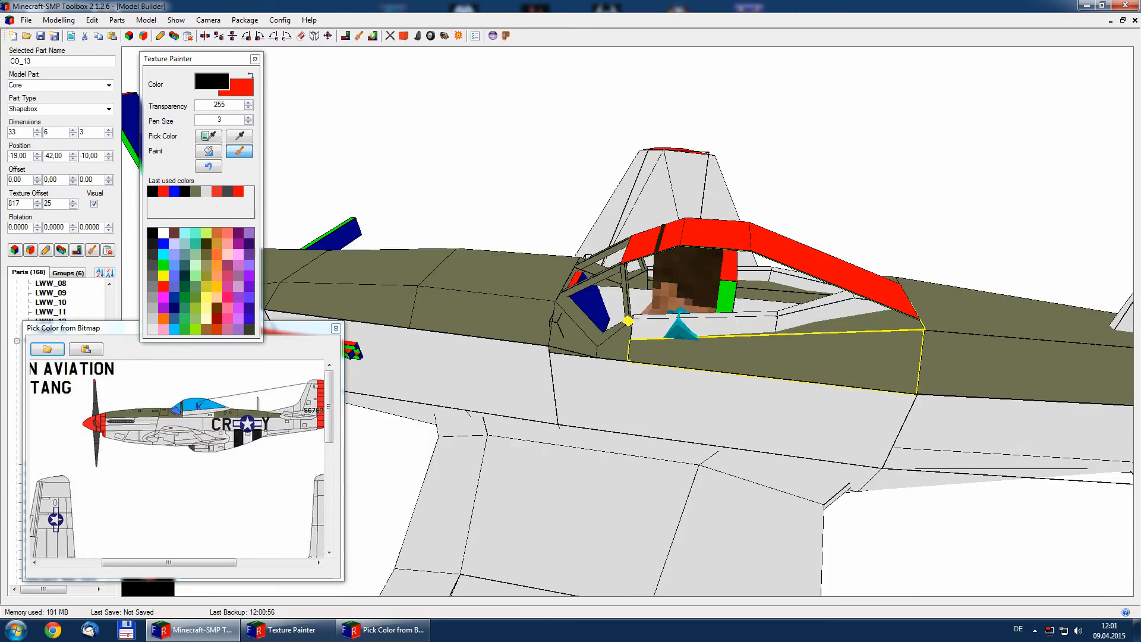
middle_drag(628, 321, 663, 338)
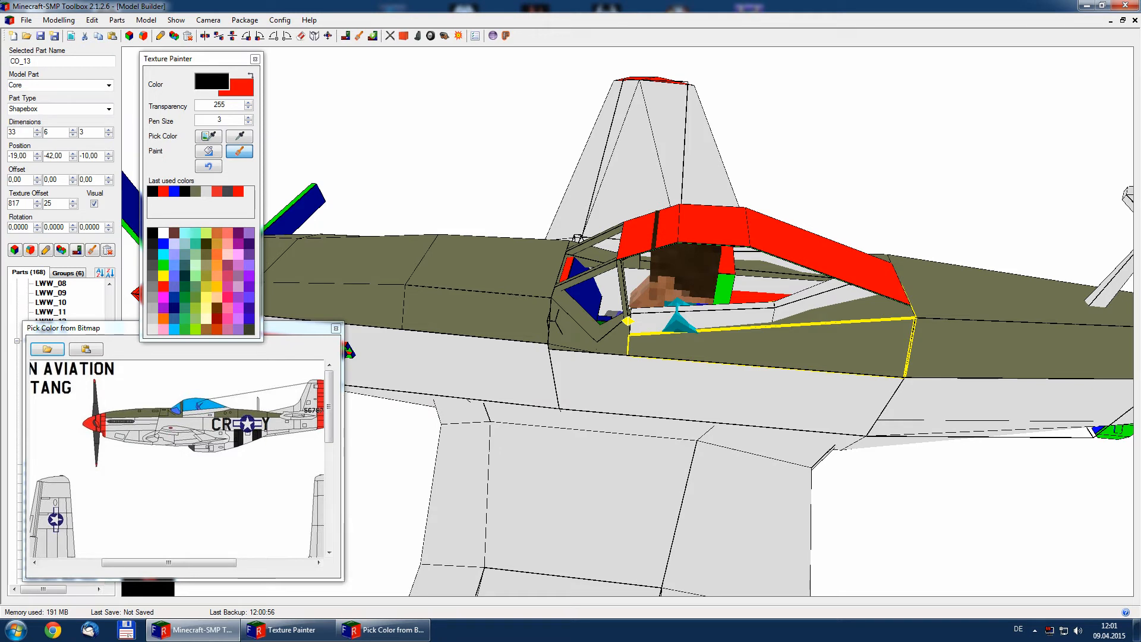
click(739, 351)
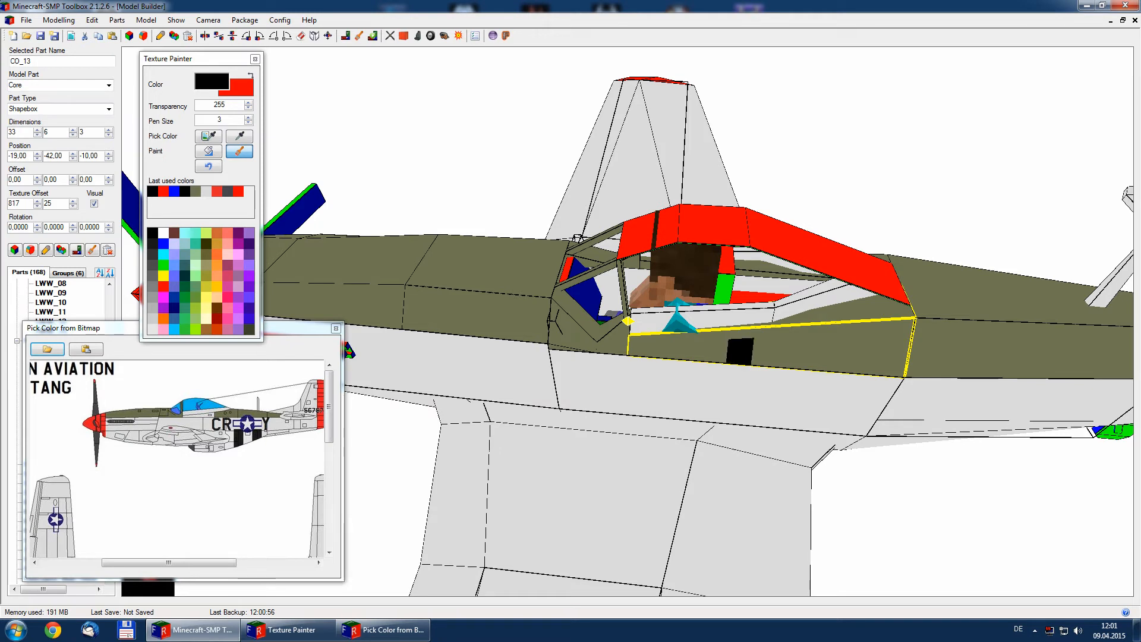
- Brush the forward part of the left and right cockpit side panels with light gray, covering the black dab
click(205, 191)
mouse_move(740, 351)
mouse_down()
mouse_move(737, 336)
mouse_move(698, 354)
mouse_move(645, 350)
mouse_move(635, 338)
mouse_move(719, 337)
mouse_move(682, 337)
mouse_up()
click(758, 347)
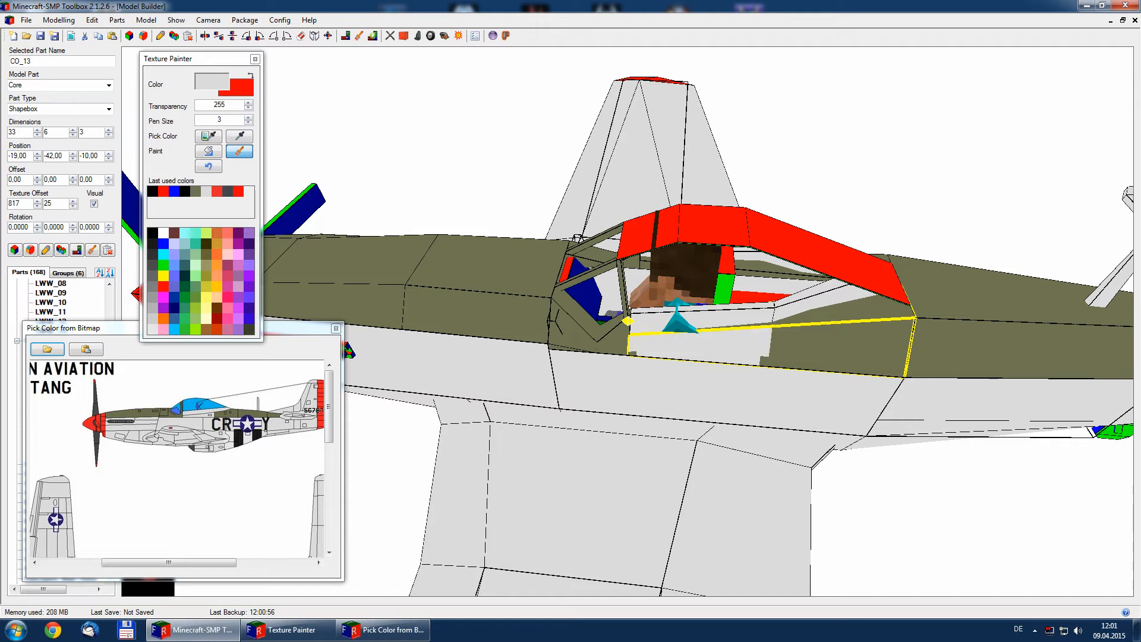
middle_drag(758, 347, 481, 342)
mouse_move(532, 507)
mouse_down()
mouse_move(549, 535)
mouse_move(698, 475)
mouse_move(707, 461)
mouse_move(570, 515)
mouse_move(675, 497)
mouse_up()
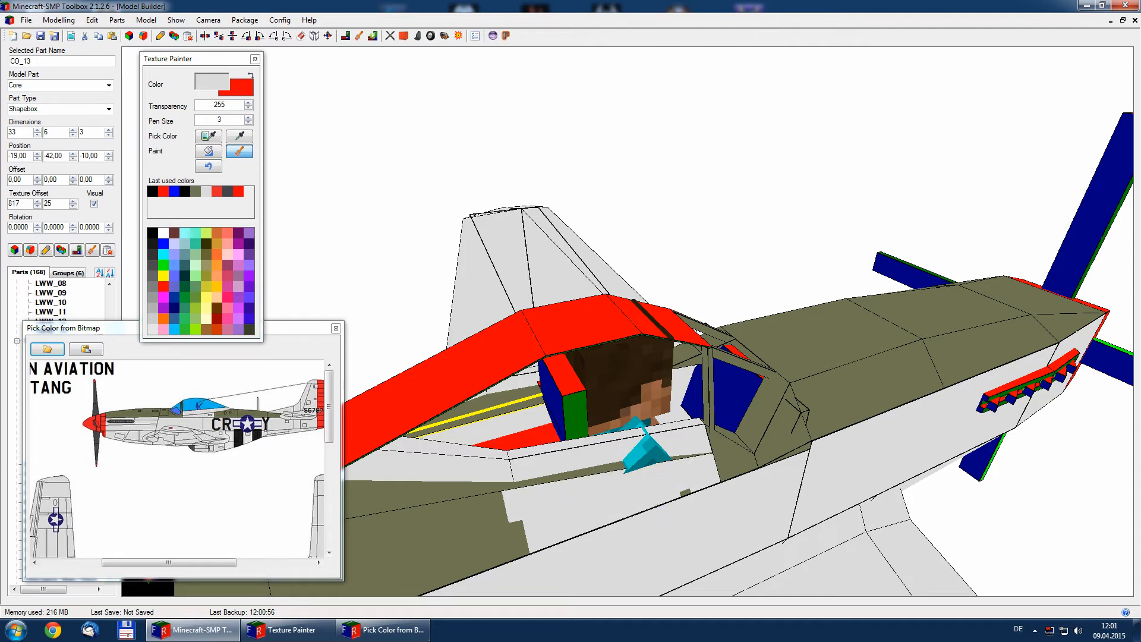
- Clean up the border between olive and light gray on both cockpit side panels with the brush
click(196, 192)
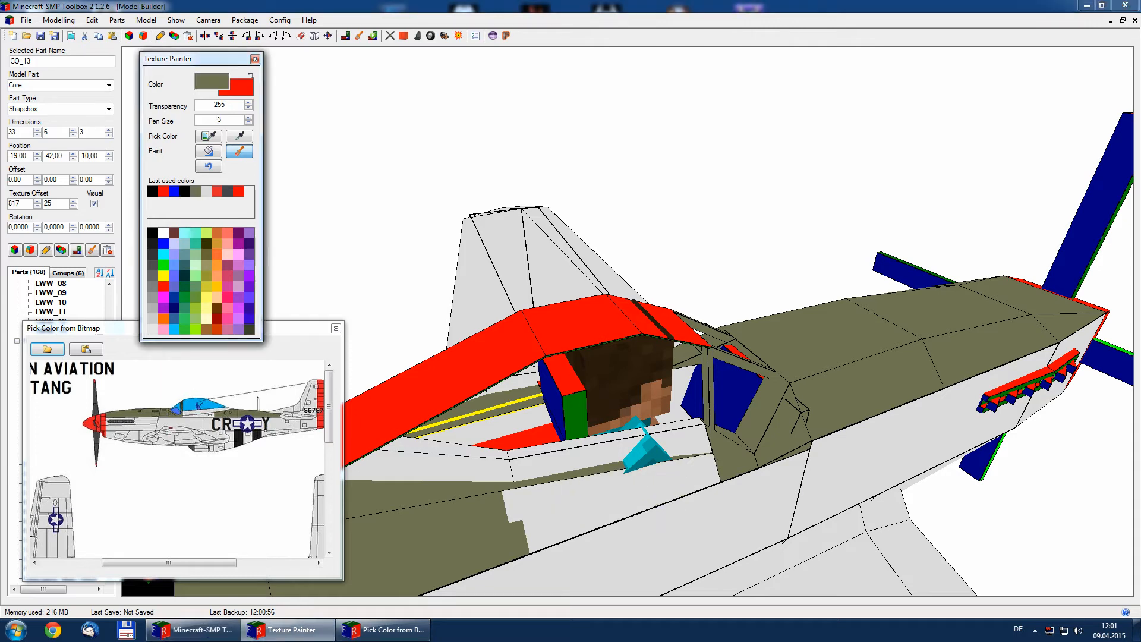
middle_drag(660, 267, 628, 322)
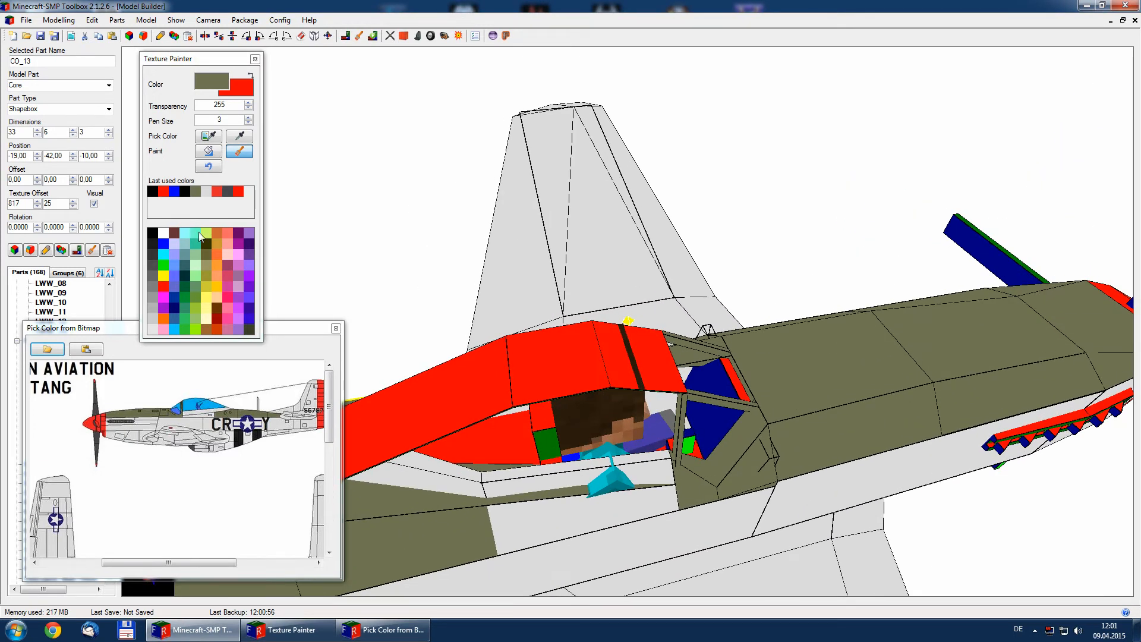
click(206, 192)
drag(504, 498, 590, 488)
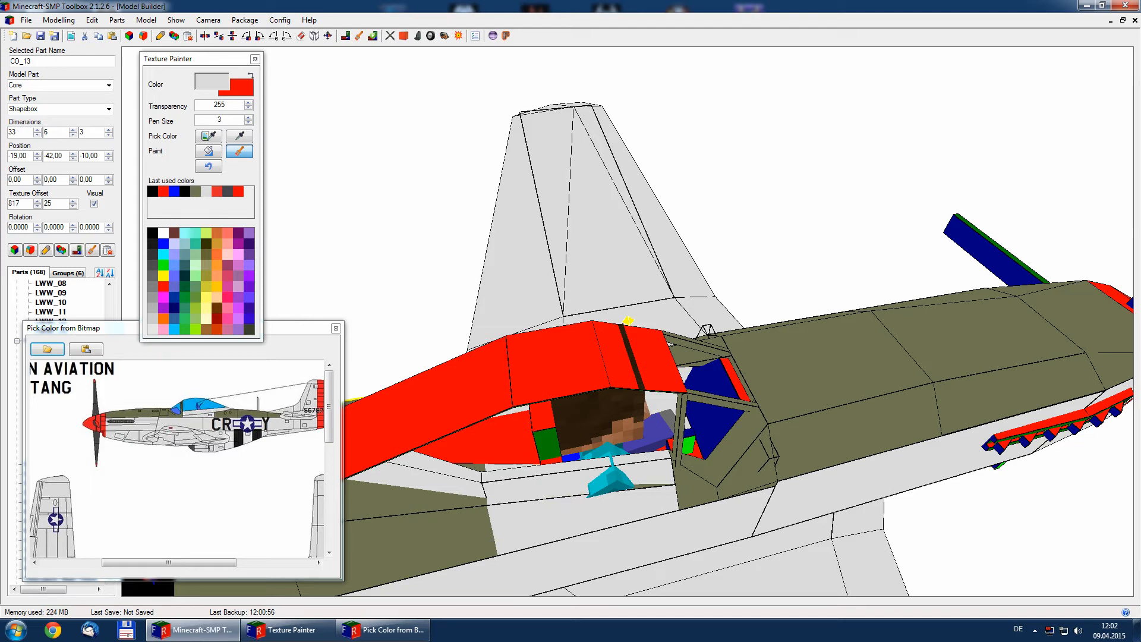
mouse_move(591, 416)
middle_down()
mouse_move(683, 458)
mouse_move(749, 422)
middle_up()
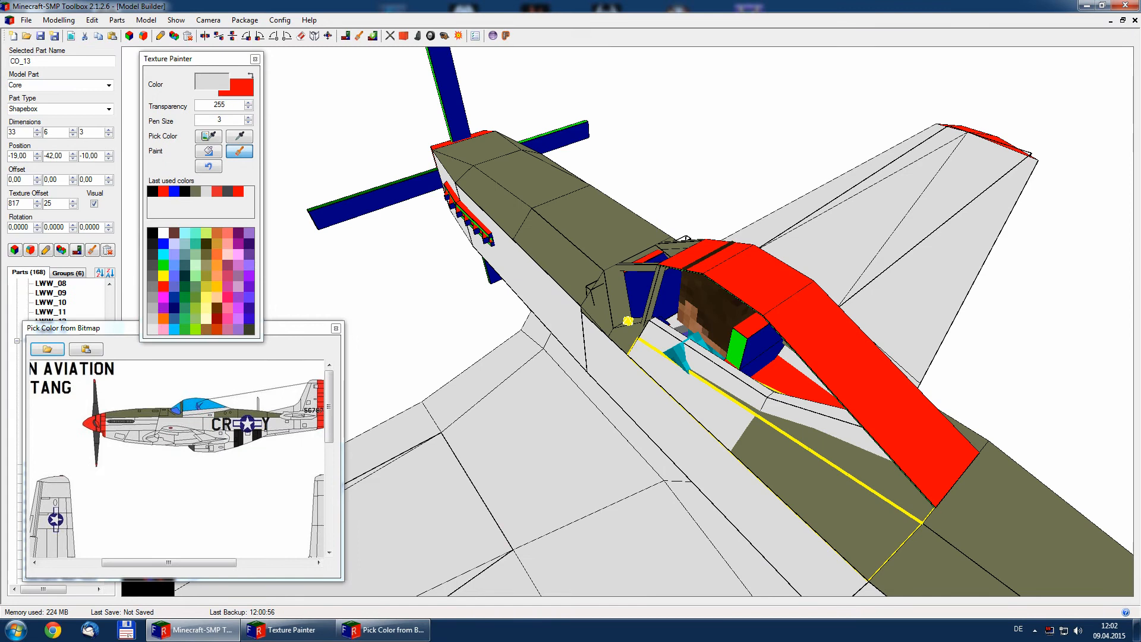
click(747, 405)
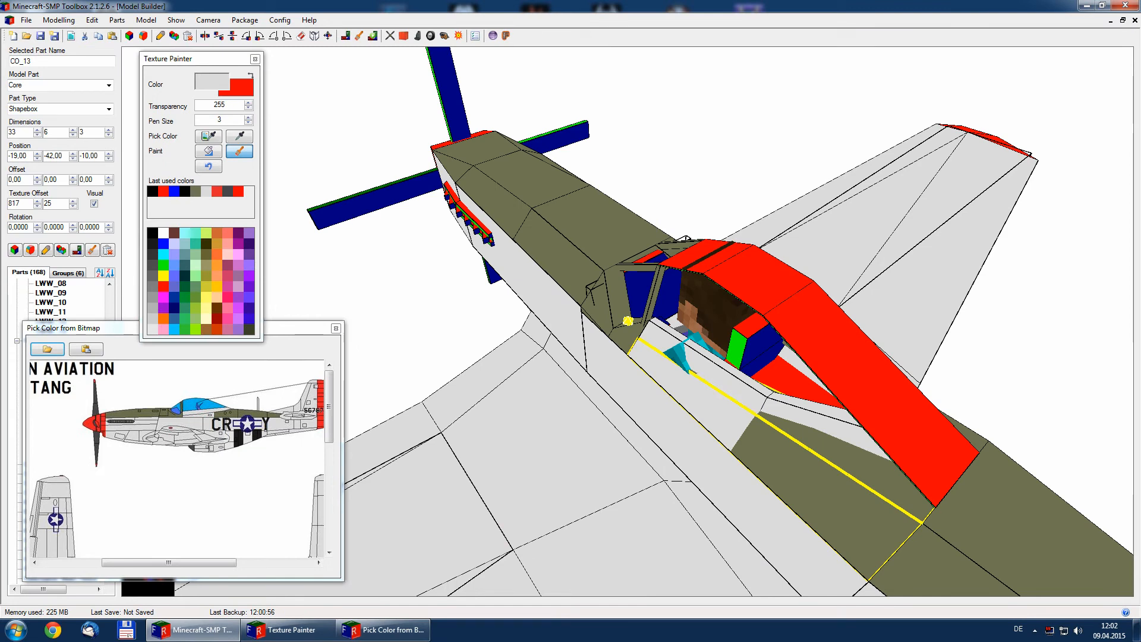
- Select black from the recently used colors and brush the first part of the inner stripe on the left wing root, following the reference's top view
mouse_move(747, 410)
middle_down()
mouse_move(826, 333)
mouse_move(787, 345)
mouse_move(850, 339)
mouse_move(758, 345)
mouse_move(861, 363)
mouse_move(776, 357)
mouse_move(740, 368)
mouse_move(838, 380)
mouse_move(787, 369)
middle_up()
scroll(850, 338, down, 6)
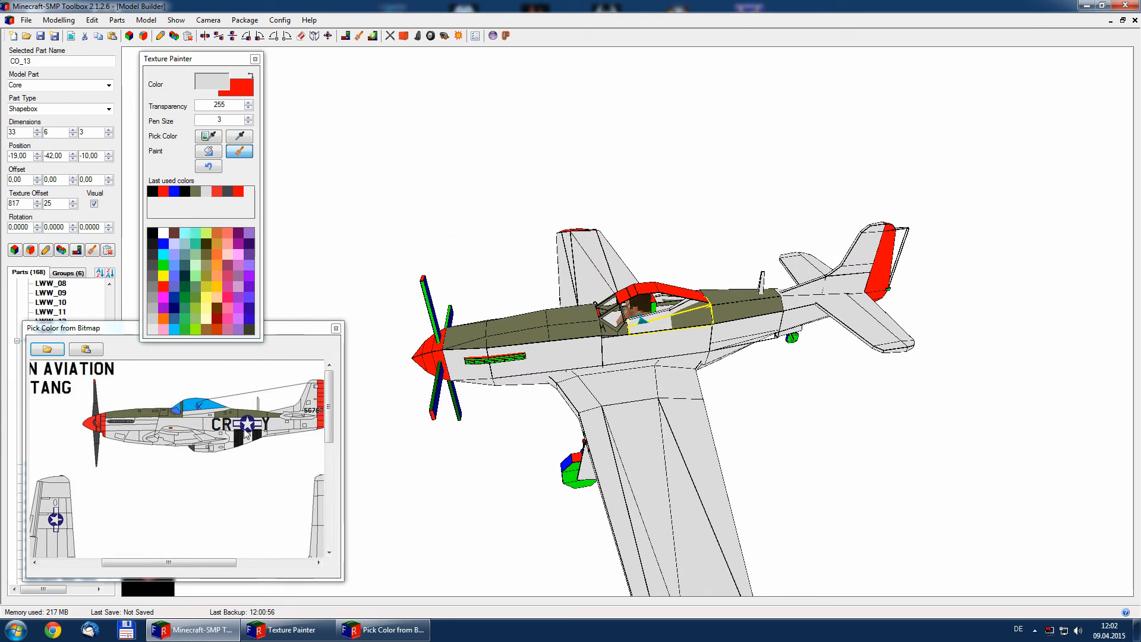
drag(126, 563, 77, 563)
scroll(317, 447, down, 5)
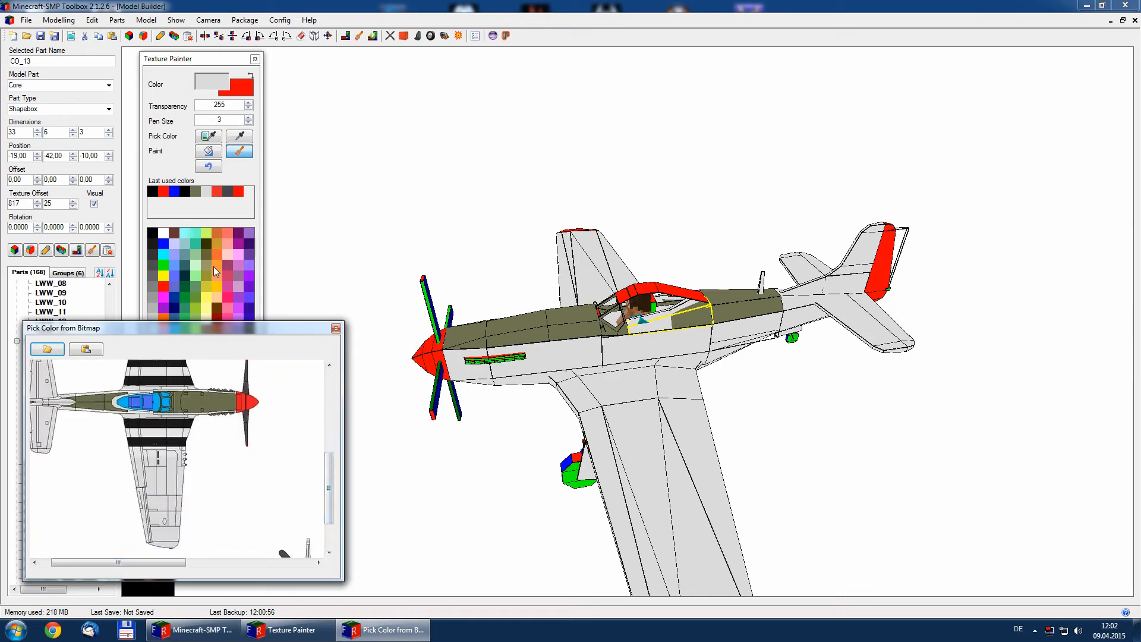
click(154, 192)
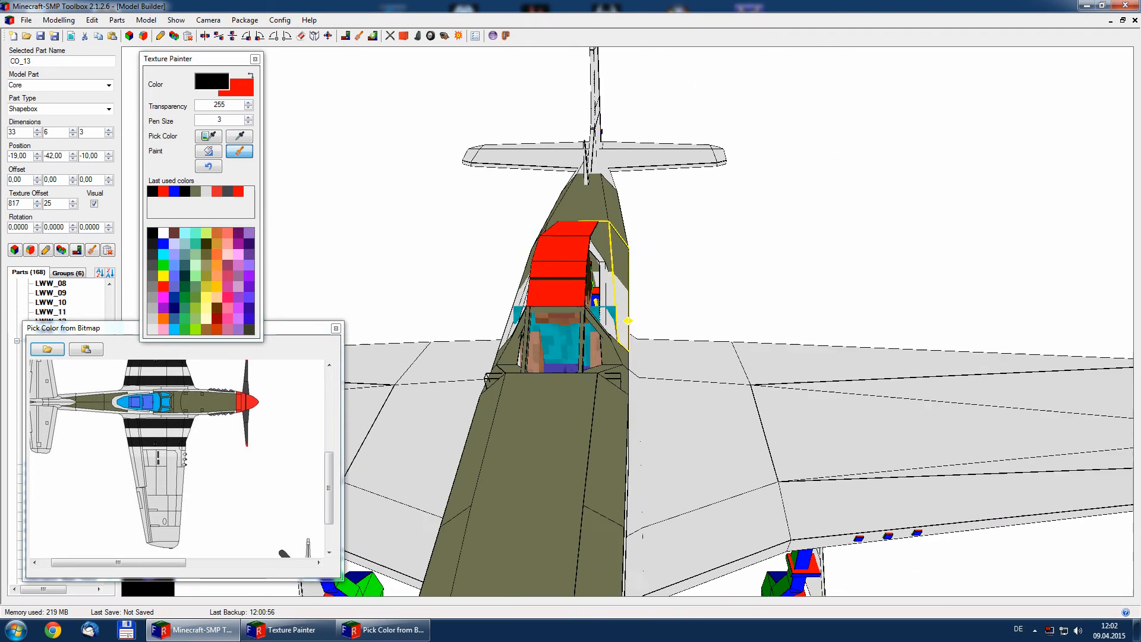
mouse_move(660, 522)
mouse_down()
mouse_move(680, 523)
mouse_move(764, 431)
mouse_move(730, 425)
mouse_move(702, 463)
mouse_move(710, 440)
mouse_up()
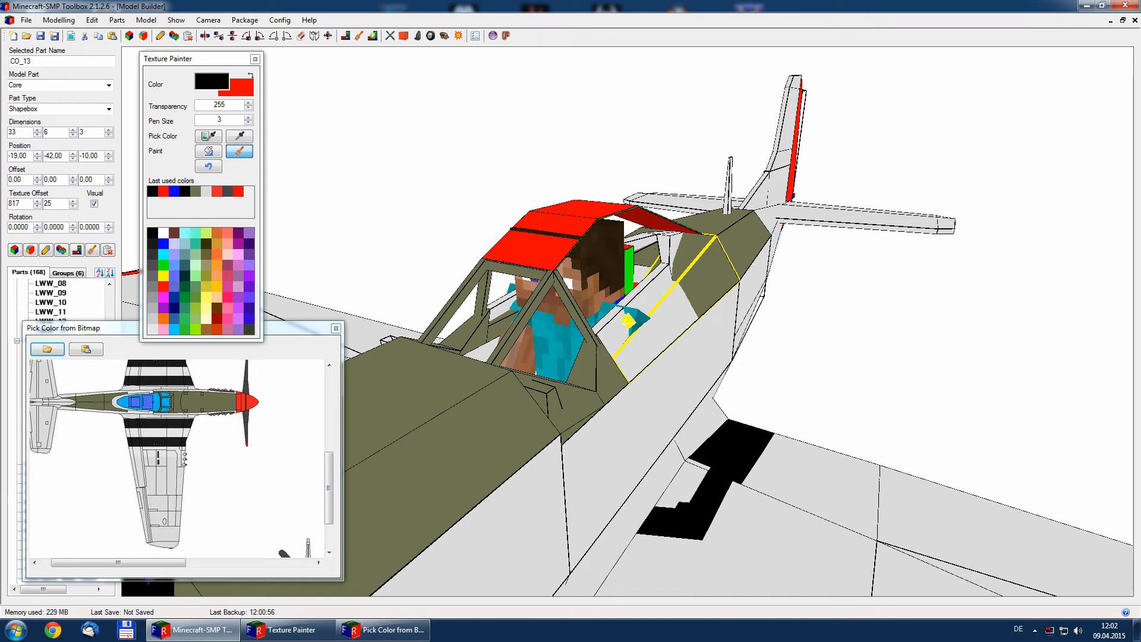
- Brush a second black stripe across the left wing, outboard of the first one, leaving a light gray gap
mouse_move(837, 461)
mouse_down()
mouse_move(827, 508)
mouse_move(861, 517)
mouse_move(867, 467)
mouse_move(814, 475)
mouse_move(802, 509)
mouse_move(858, 550)
mouse_move(832, 591)
mouse_move(801, 516)
mouse_up()
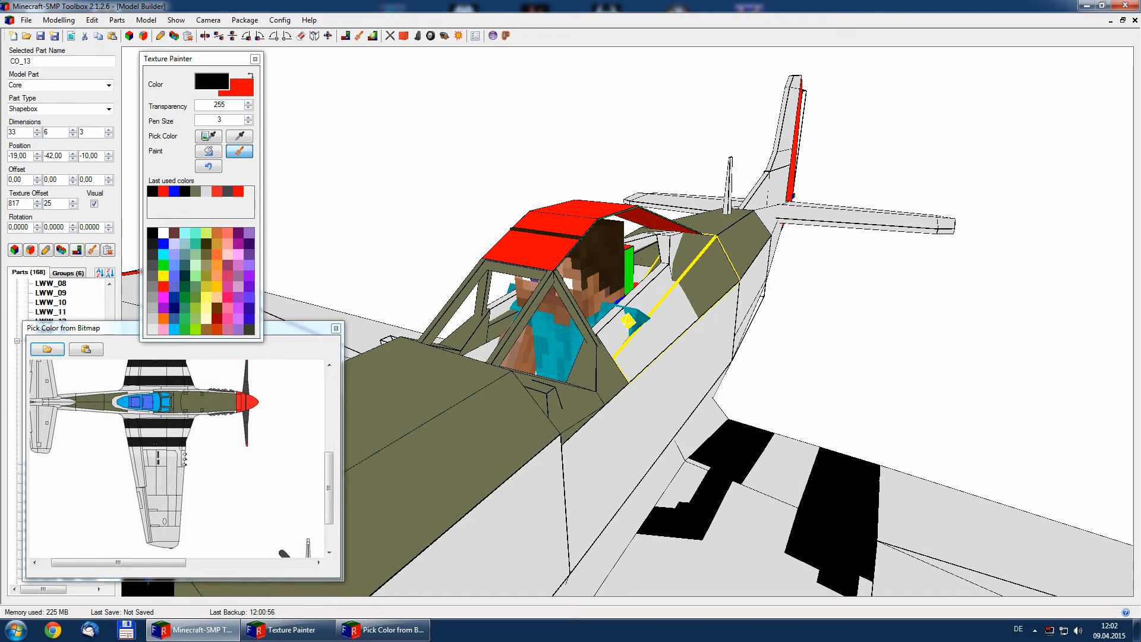
scroll(797, 517, down, 3)
mouse_move(713, 437)
mouse_down()
mouse_move(663, 493)
mouse_move(705, 485)
mouse_move(726, 441)
mouse_move(715, 472)
mouse_move(670, 476)
mouse_up()
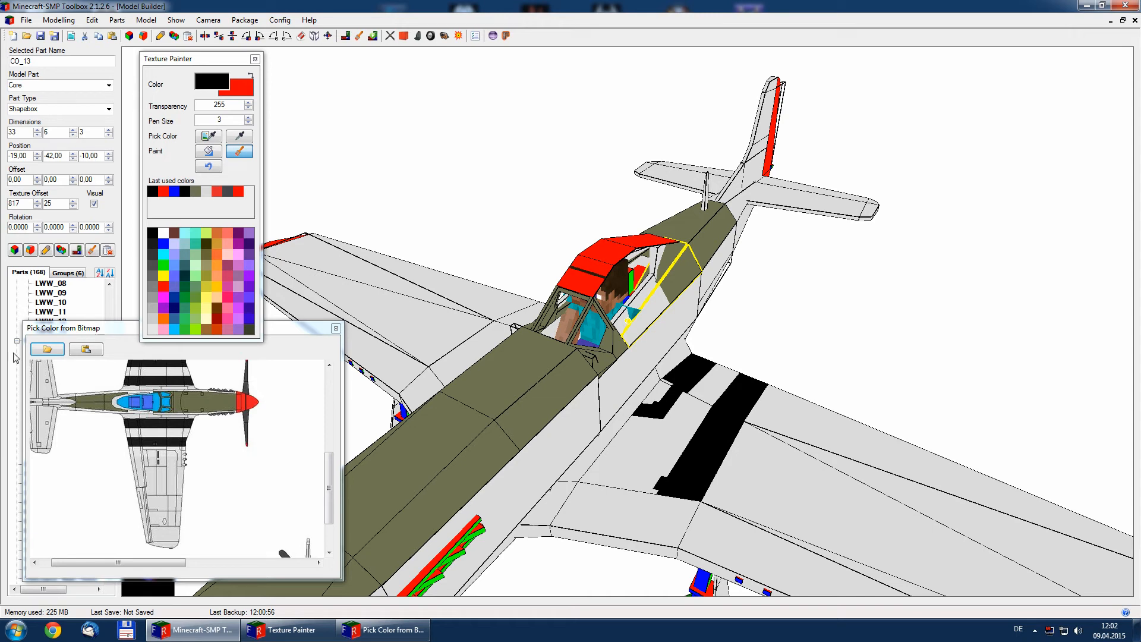
- Close the reference bitmap and open the Texture Editor with element markers shown, jumping to the selected element at 1600% zoom
click(336, 328)
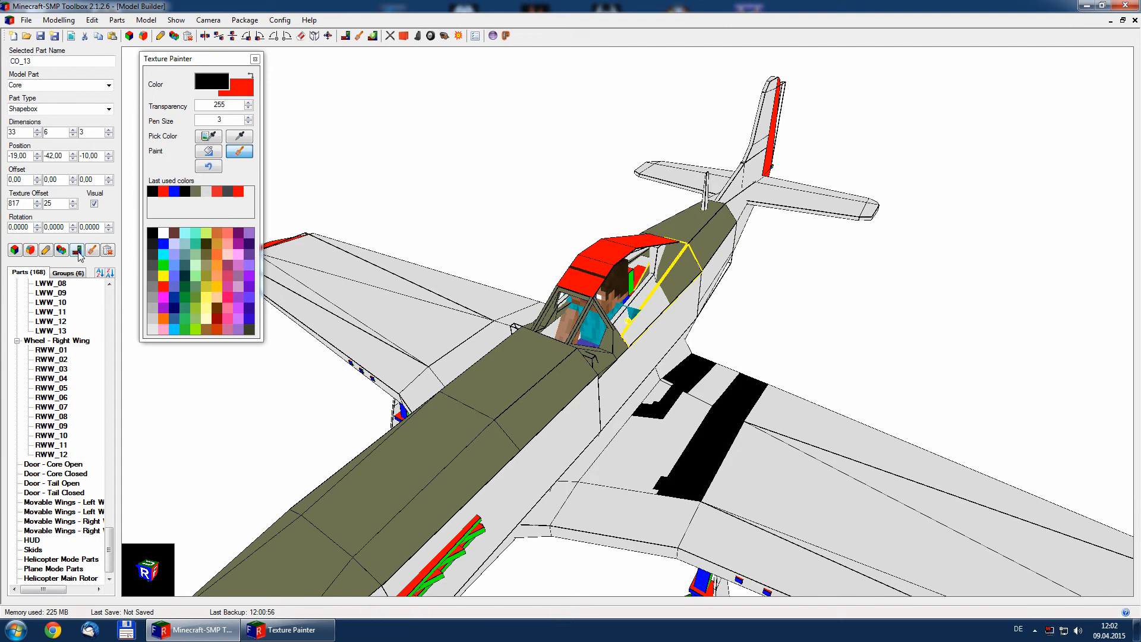
click(78, 250)
mouse_move(224, 59)
mouse_down()
mouse_move(342, 95)
mouse_move(1043, 205)
mouse_up()
click(44, 40)
click(43, 40)
click(44, 23)
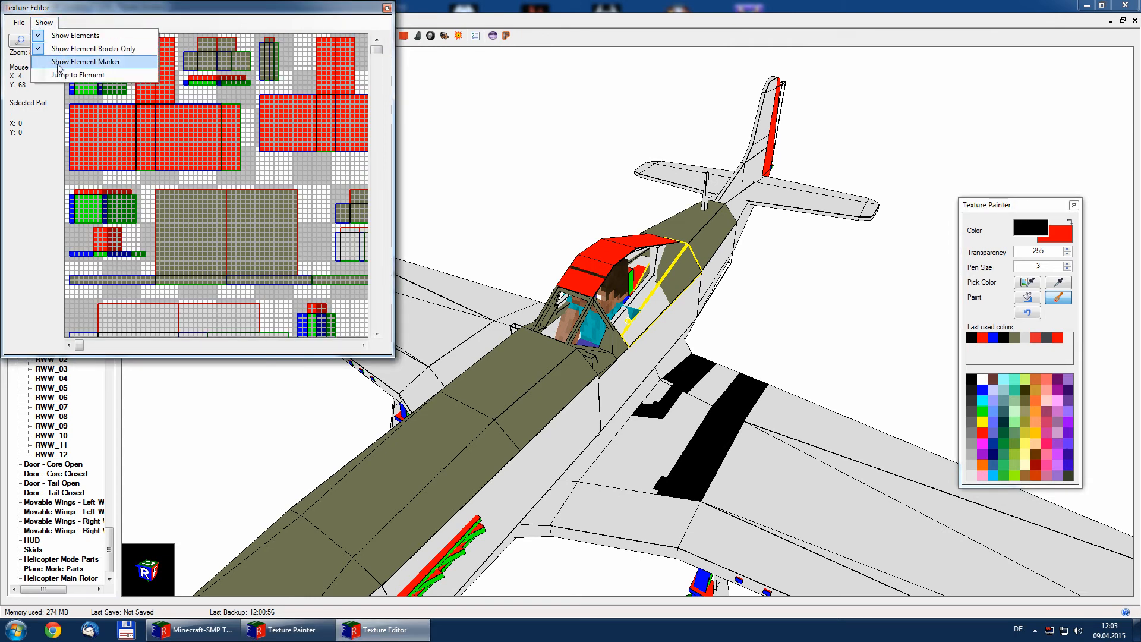
click(59, 61)
click(44, 22)
click(77, 75)
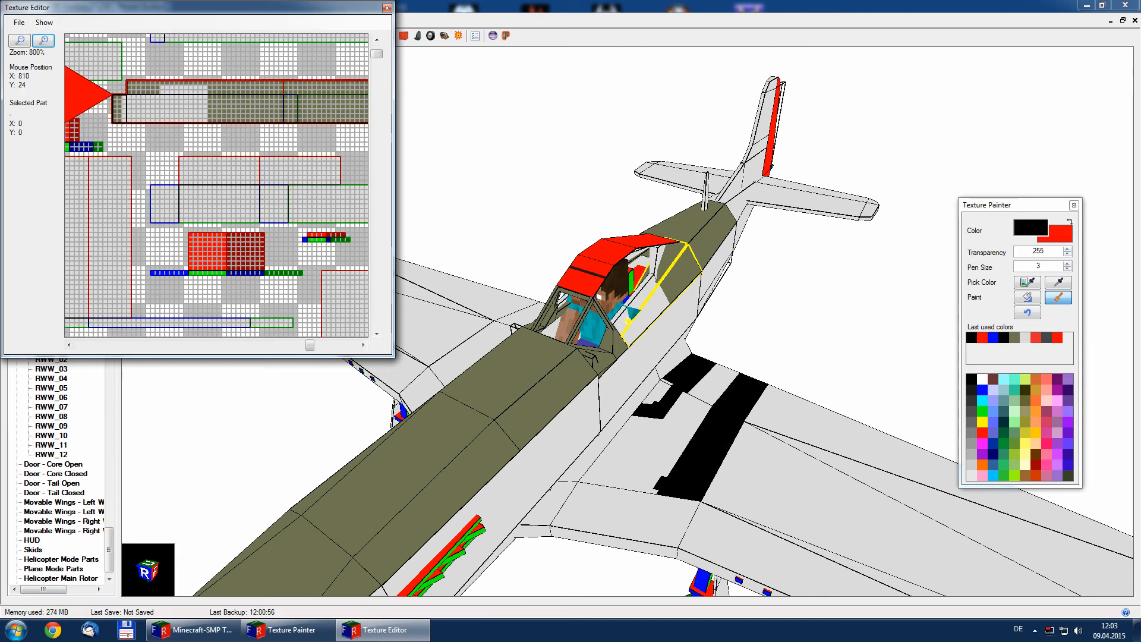
click(44, 40)
drag(303, 347, 306, 347)
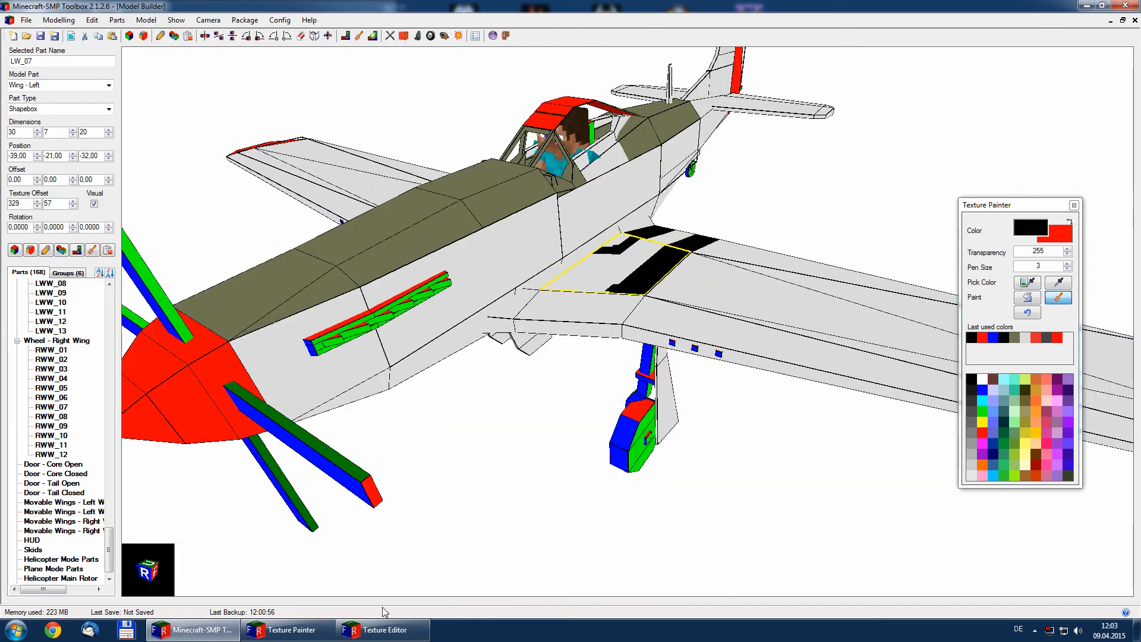
- Locate the left wing root element in the Texture Editor and extend its inner black stripe straight to the front edge
mouse_move(397, 636)
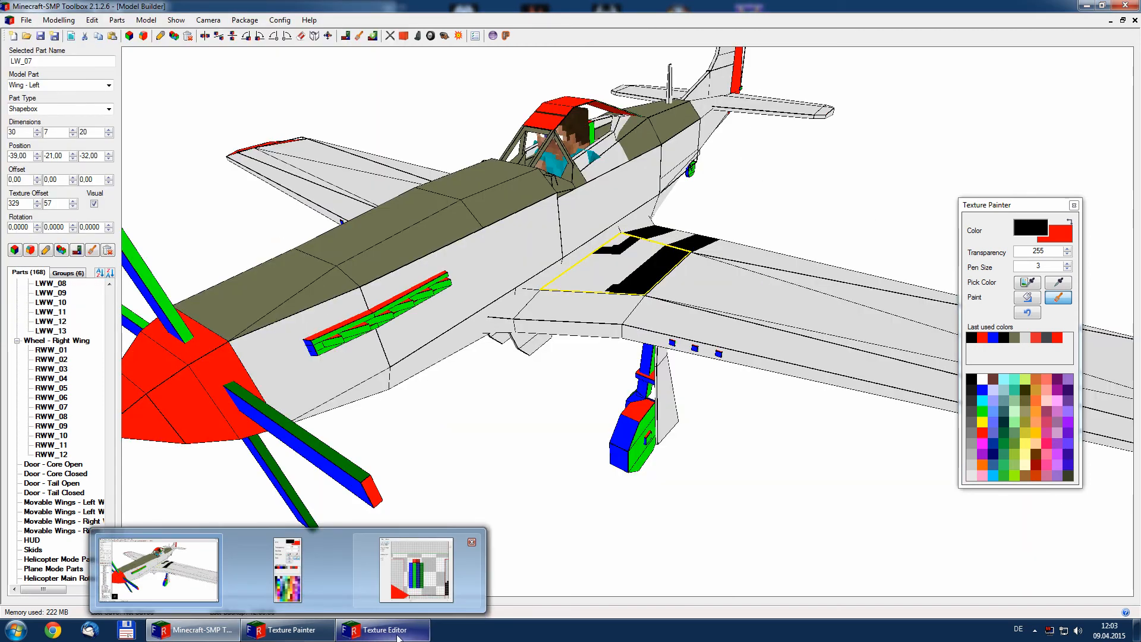
click(397, 636)
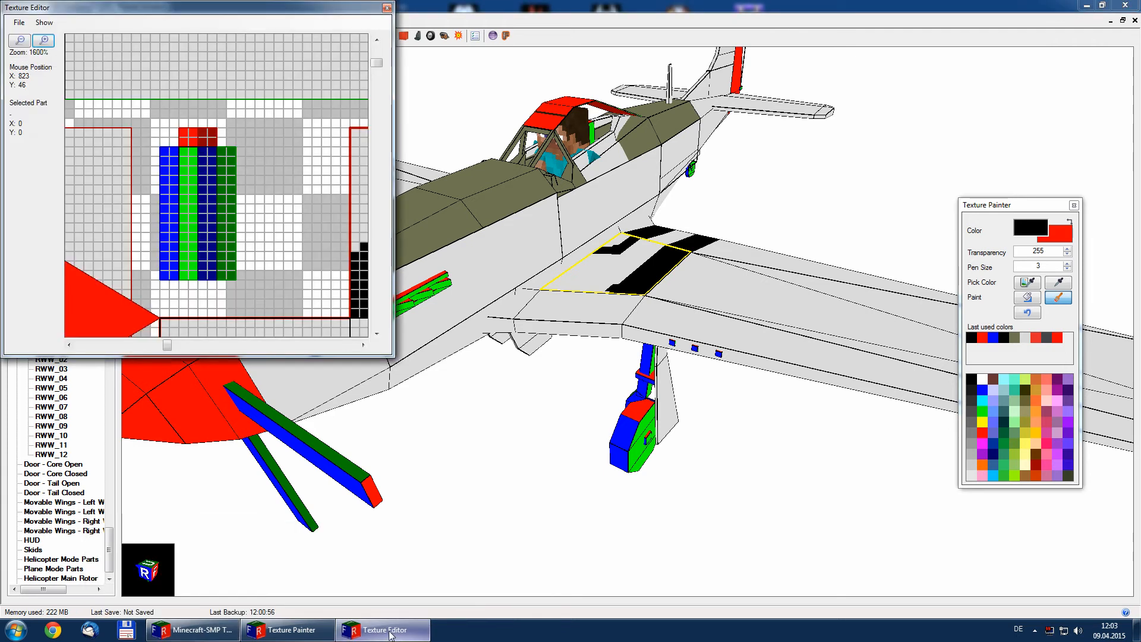
mouse_move(169, 345)
mouse_down()
mouse_move(185, 346)
mouse_move(176, 346)
mouse_up()
drag(374, 67, 374, 68)
drag(178, 348, 176, 346)
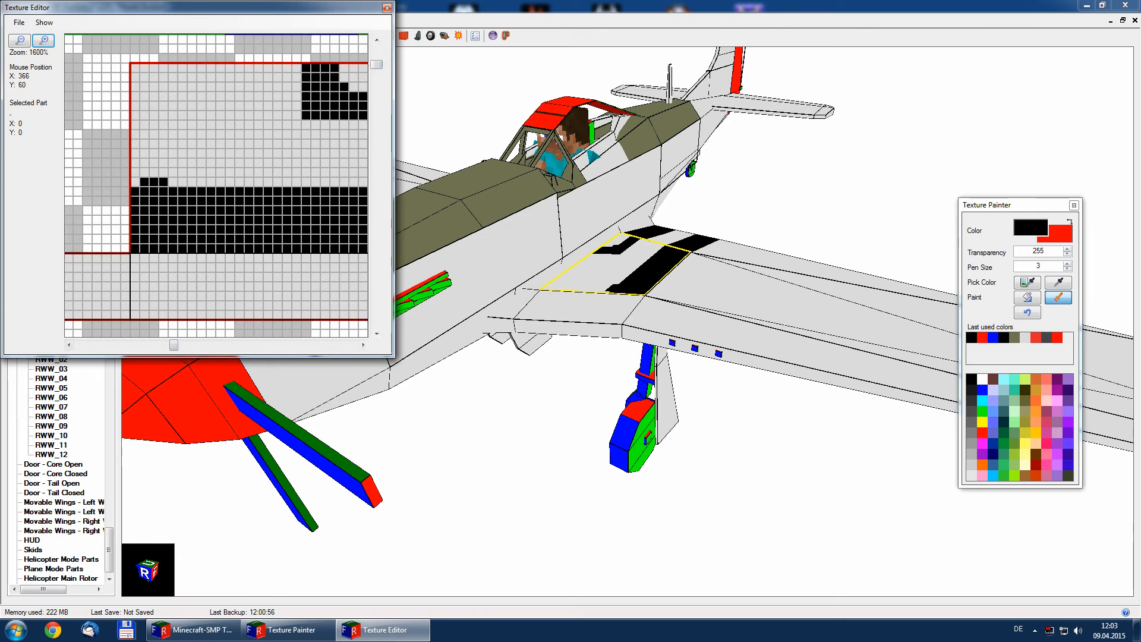
mouse_move(317, 96)
mouse_down()
mouse_move(169, 96)
mouse_move(141, 72)
mouse_move(298, 76)
mouse_move(205, 105)
mouse_move(148, 105)
mouse_up()
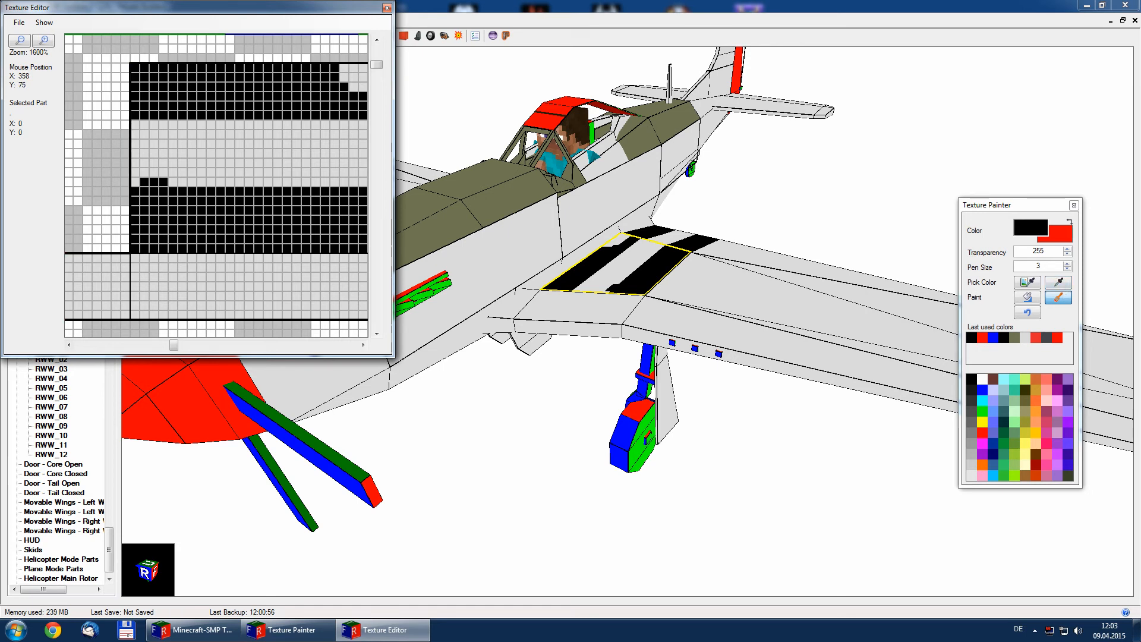
- Fill the stepped corner at the rear end of the inner stripe with black up to the element's border
drag(174, 345, 179, 346)
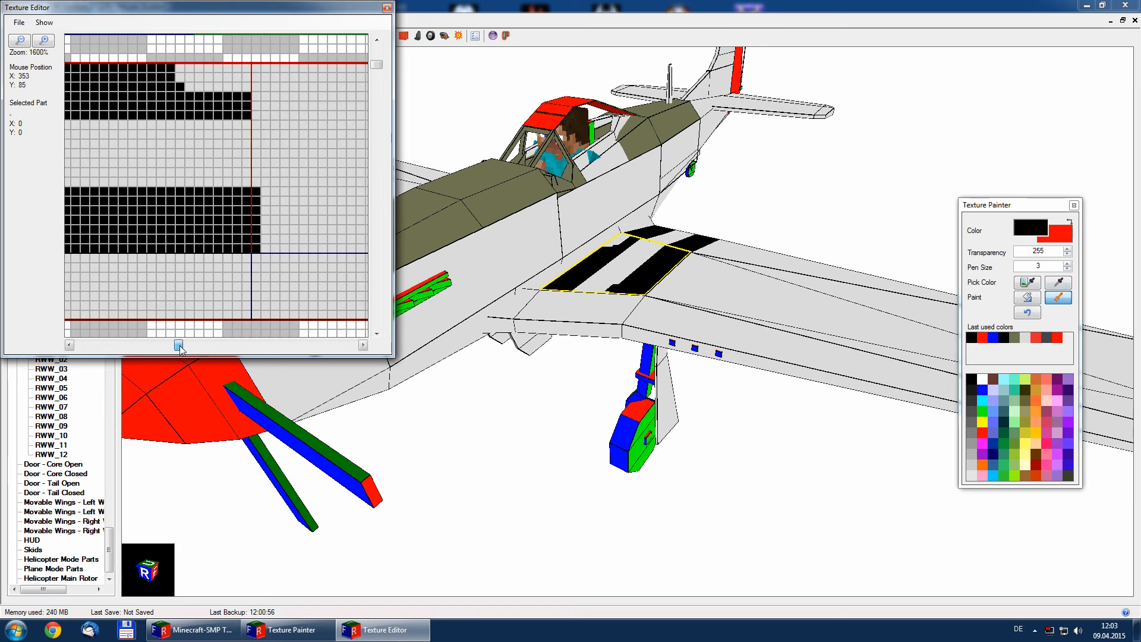
drag(184, 77, 241, 77)
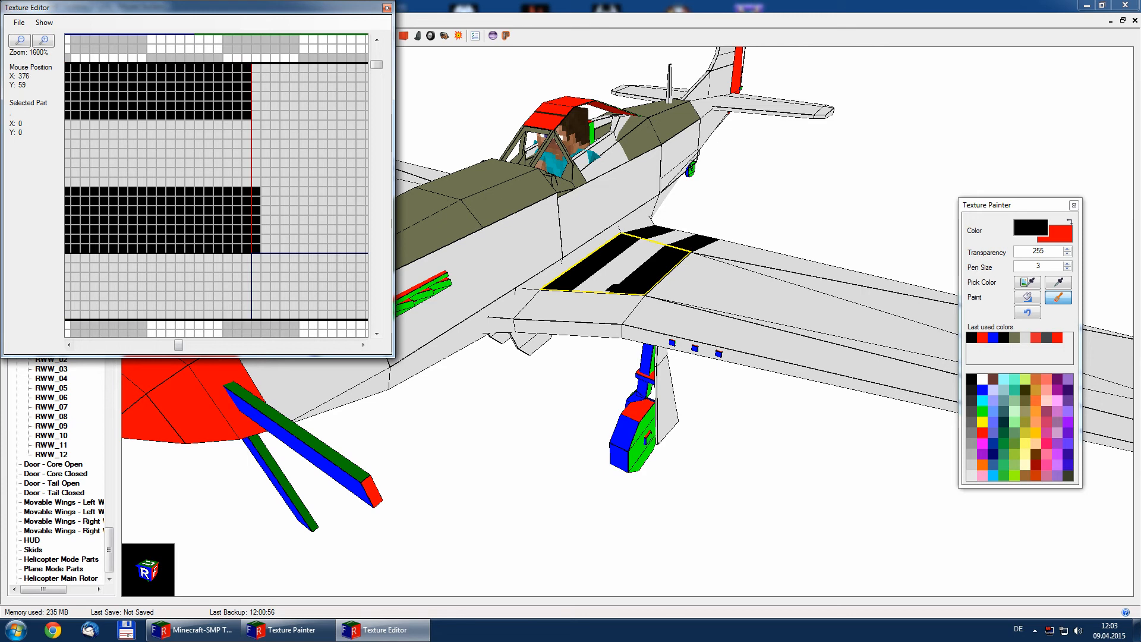
drag(223, 9, 249, 36)
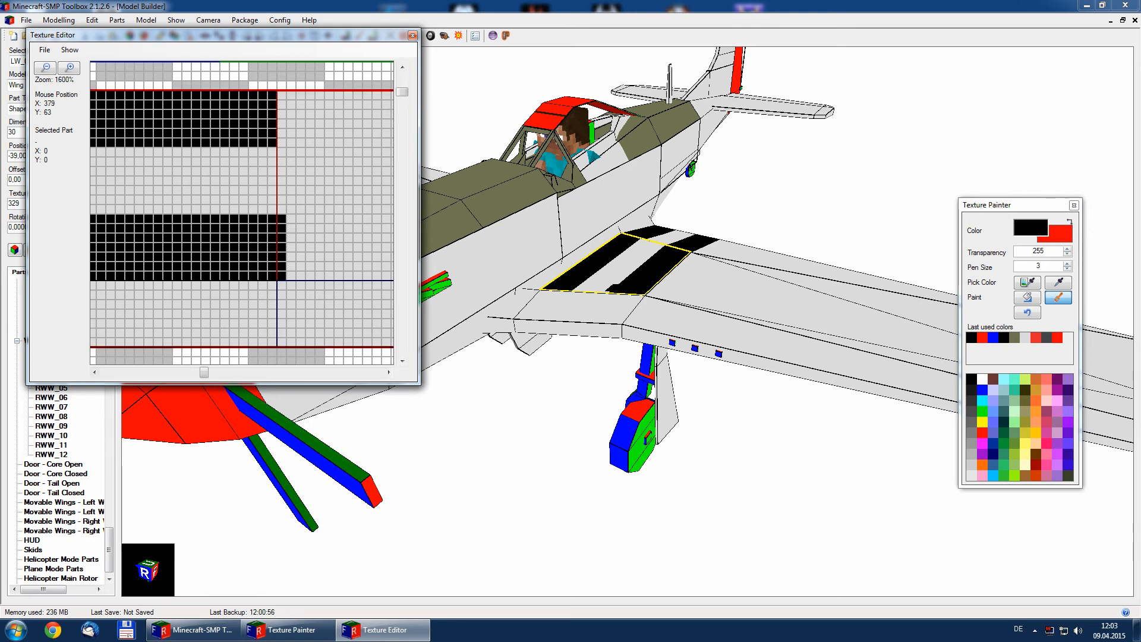
mouse_move(291, 142)
mouse_down()
mouse_move(339, 142)
mouse_move(376, 124)
mouse_move(291, 114)
mouse_move(301, 104)
mouse_move(381, 105)
mouse_up()
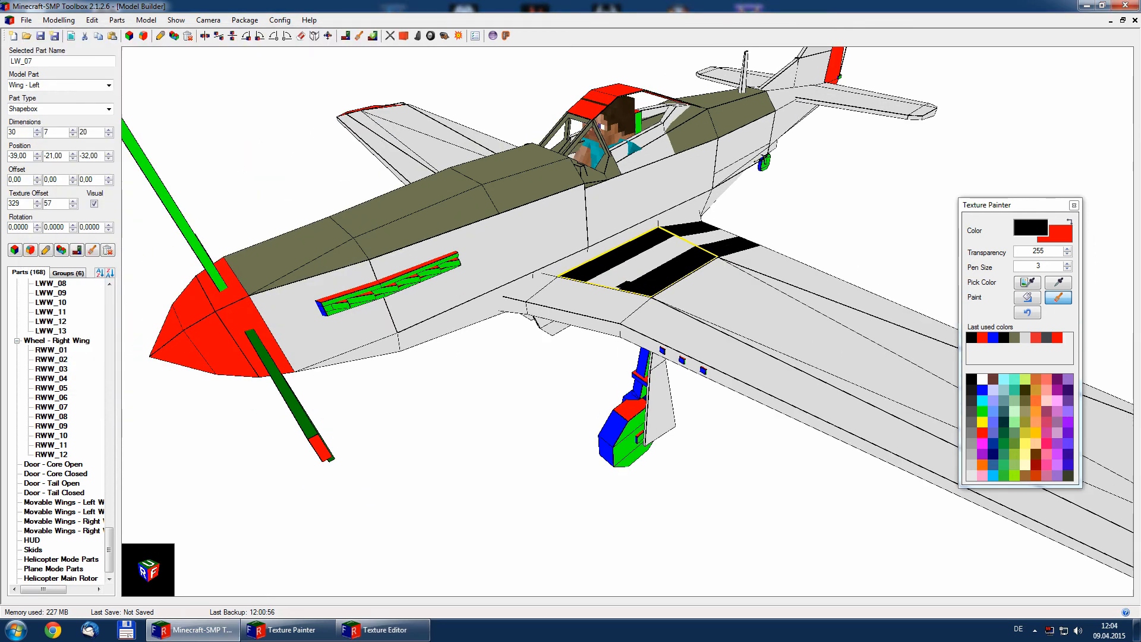
- Sample colors from the model with the color picker, trying the green exhaust stacks and picking olive from the upper engine cowling
middle_drag(654, 333, 559, 326)
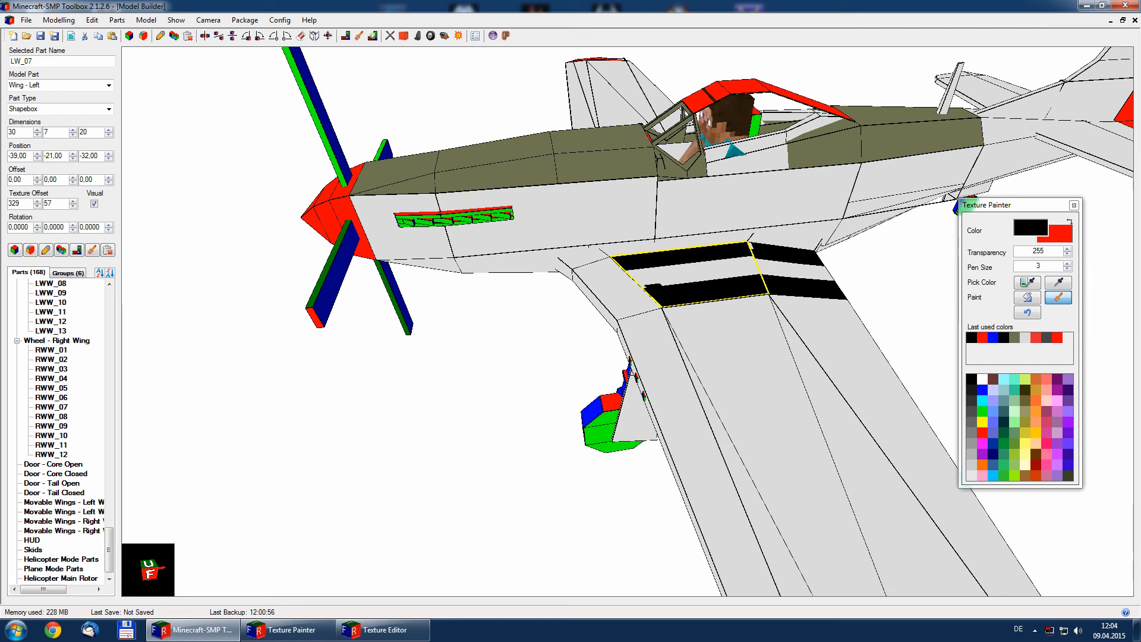
mouse_move(1037, 204)
mouse_down()
mouse_move(348, 206)
mouse_move(248, 156)
mouse_move(227, 120)
mouse_up()
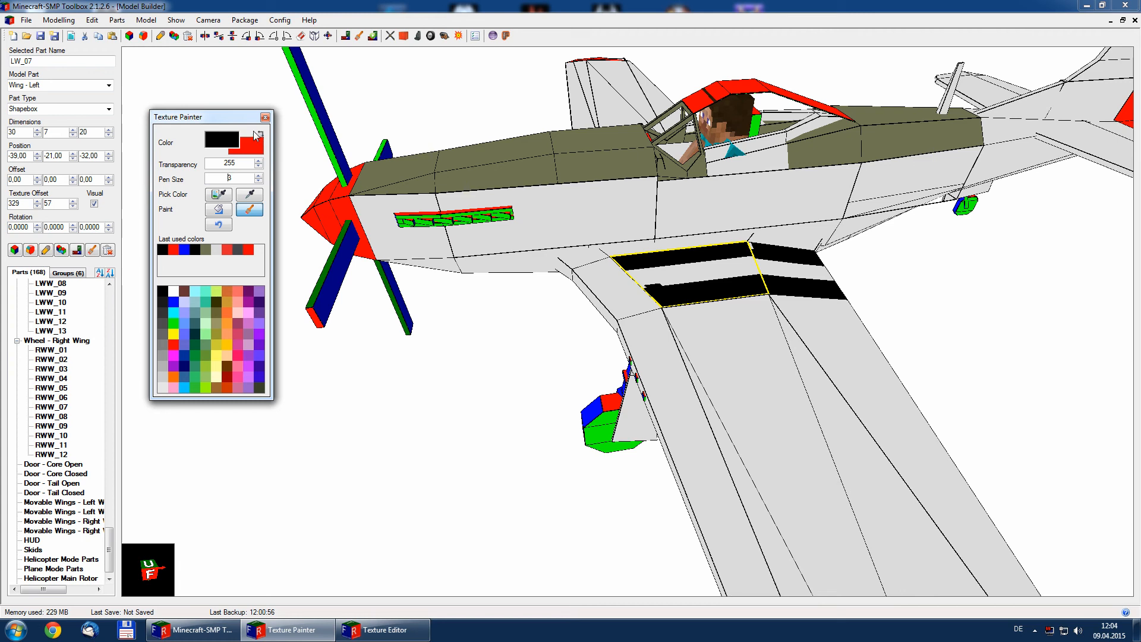
click(250, 196)
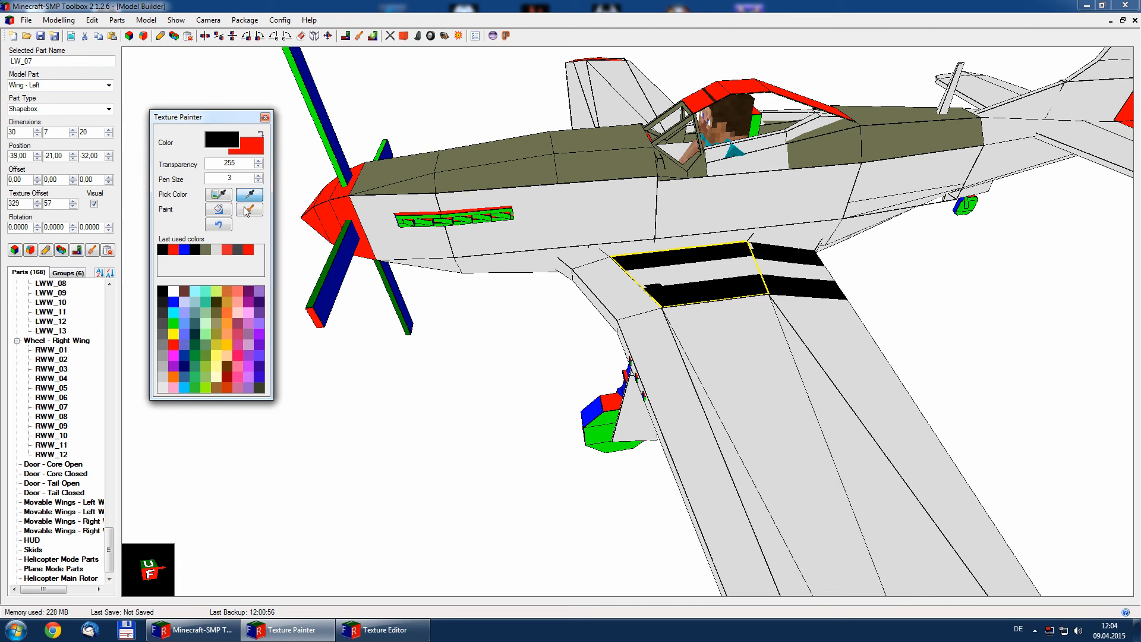
click(507, 221)
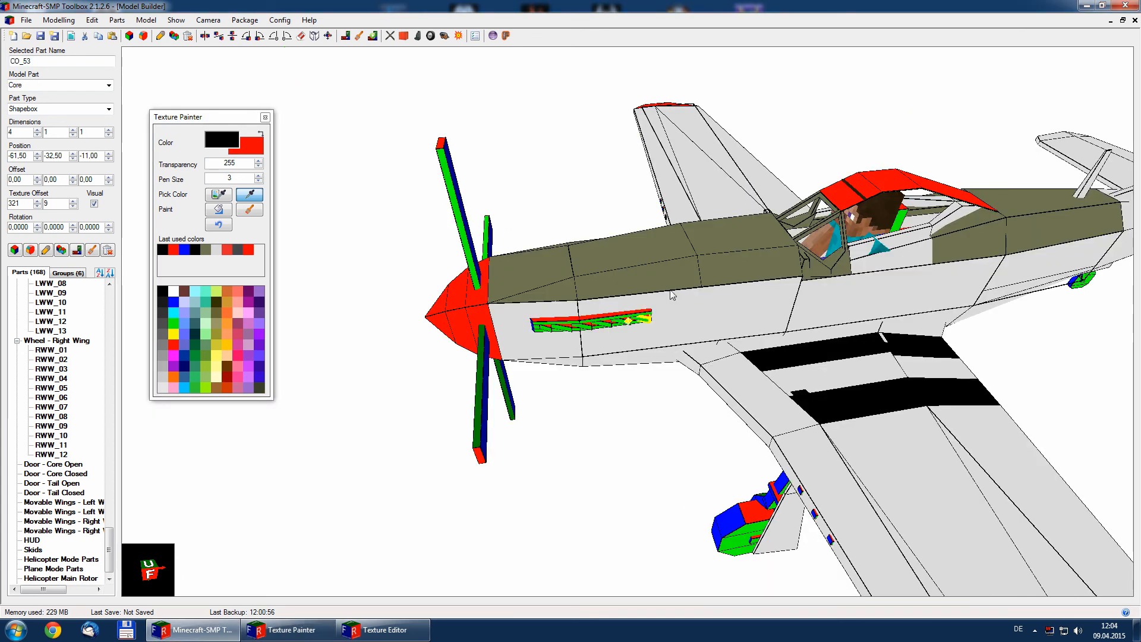
click(253, 197)
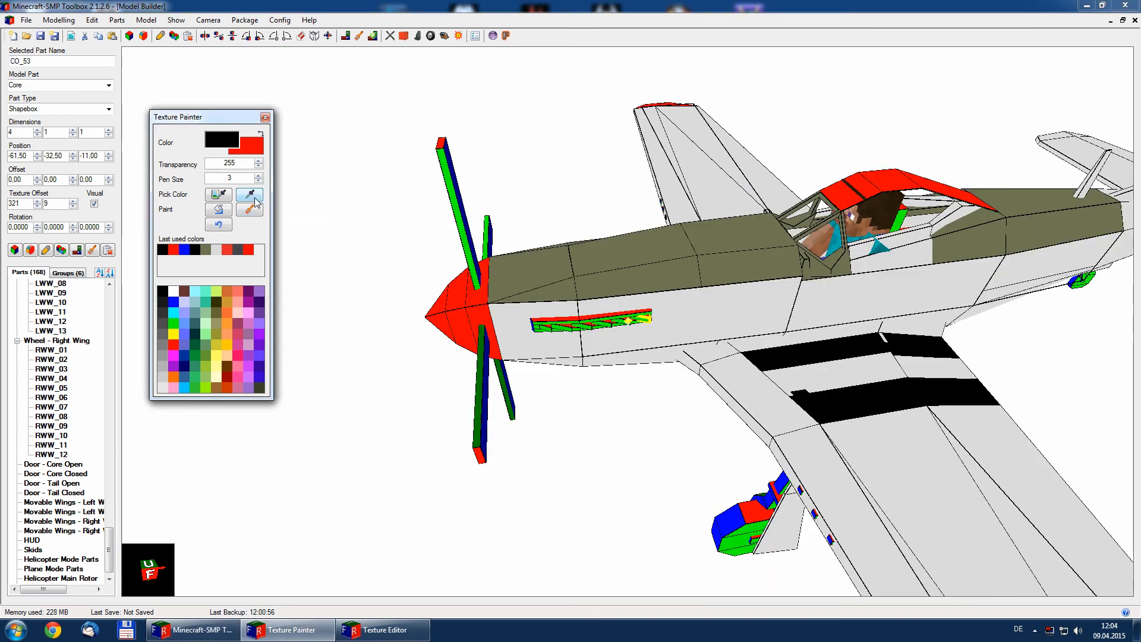
click(606, 329)
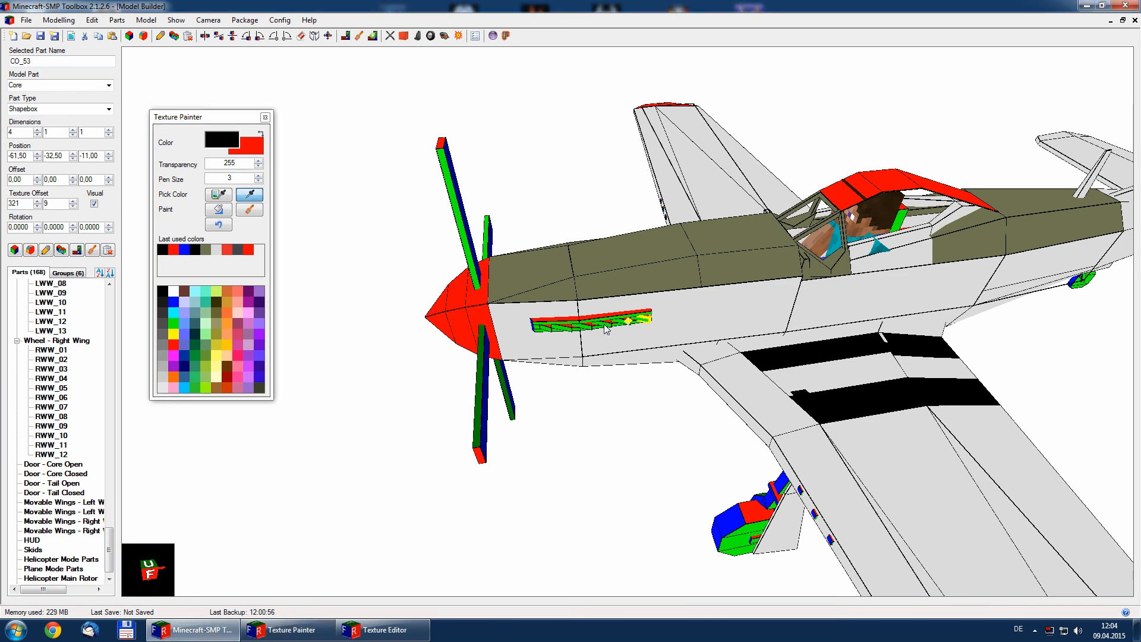
click(250, 195)
click(617, 266)
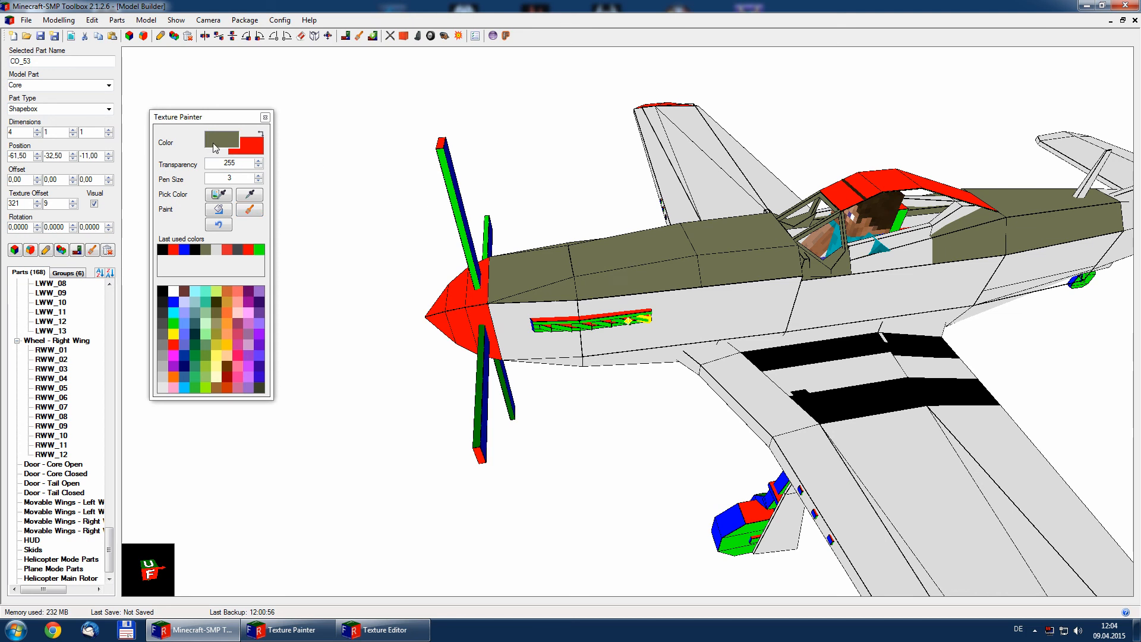
- Undo the latest black brush strokes on the left wing, back to the first part of the inner stripe
click(225, 229)
click(222, 226)
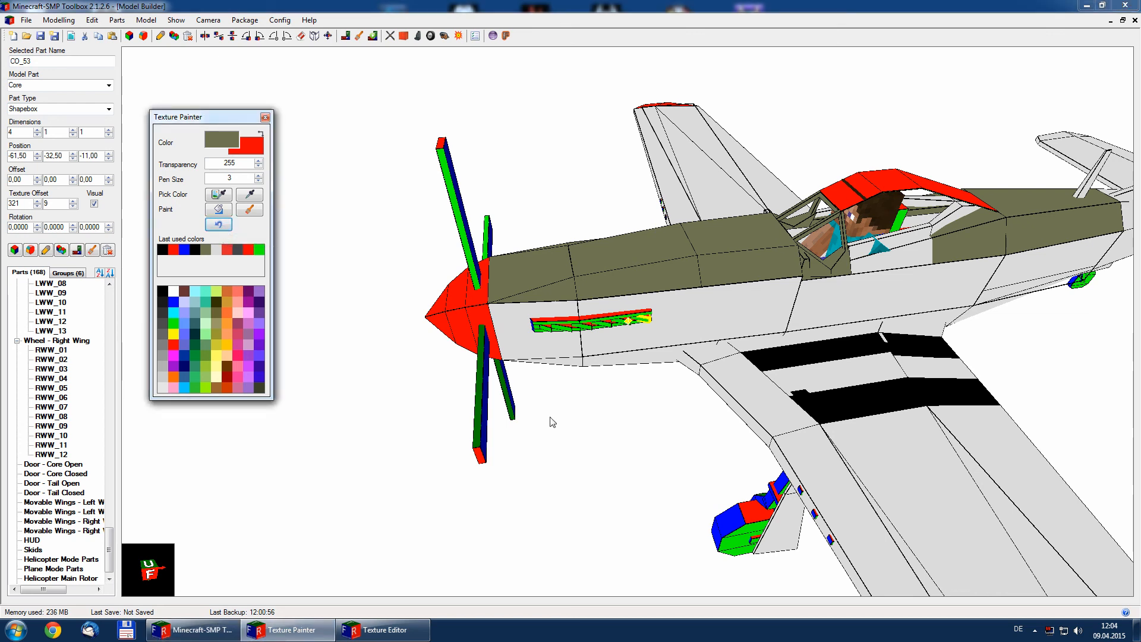
click(220, 226)
click(220, 226)
click(220, 226)
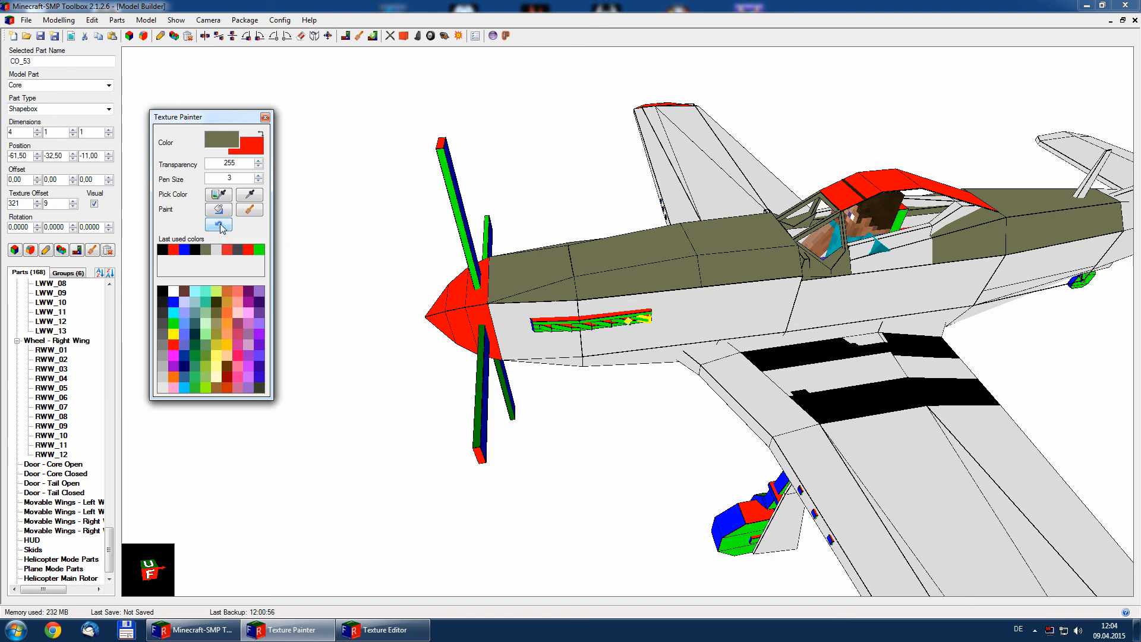
click(220, 226)
click(220, 226)
click(220, 226)
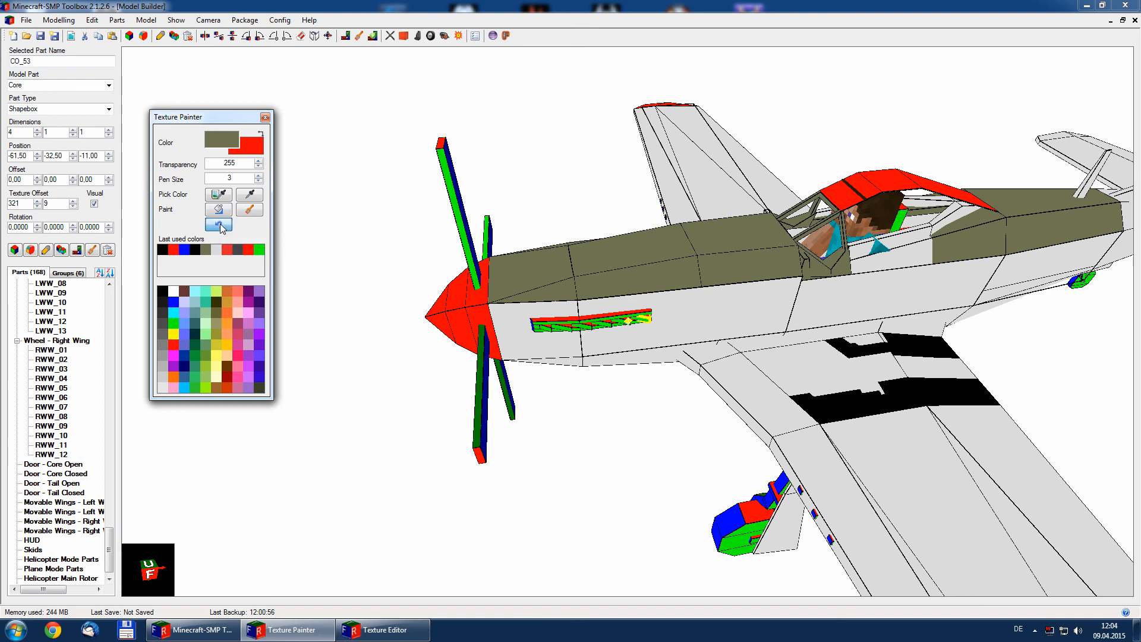
click(220, 226)
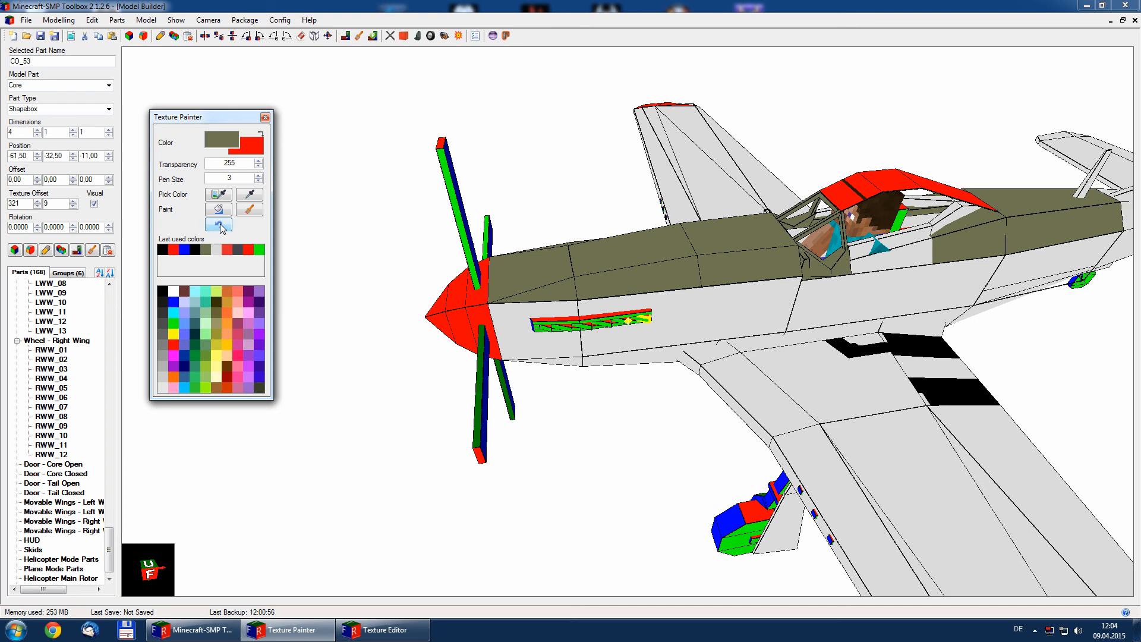
click(220, 226)
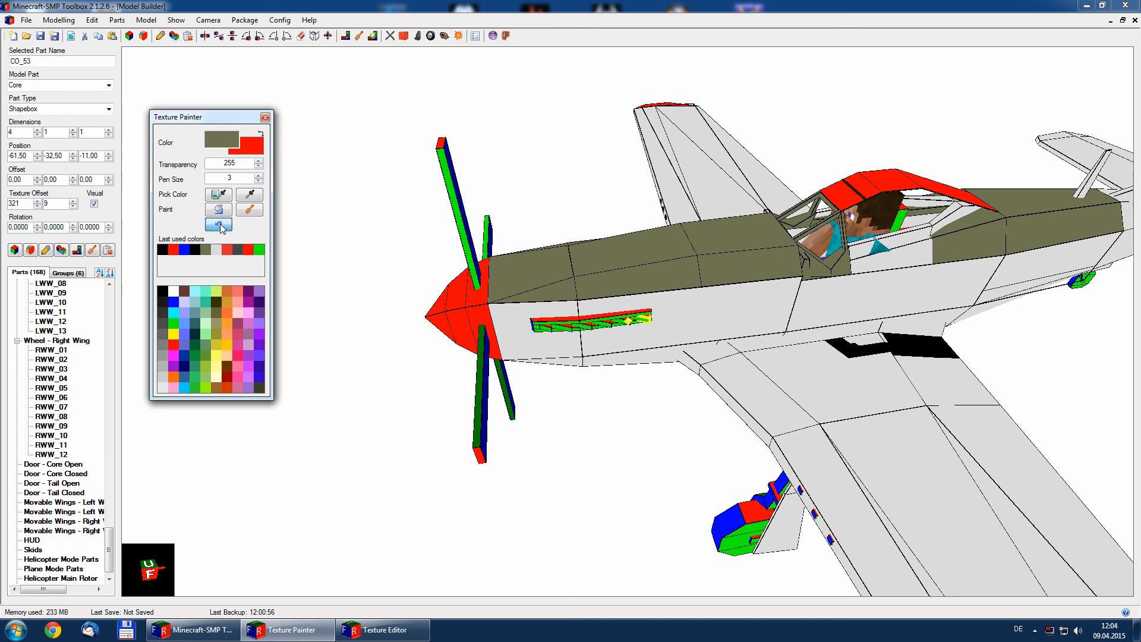